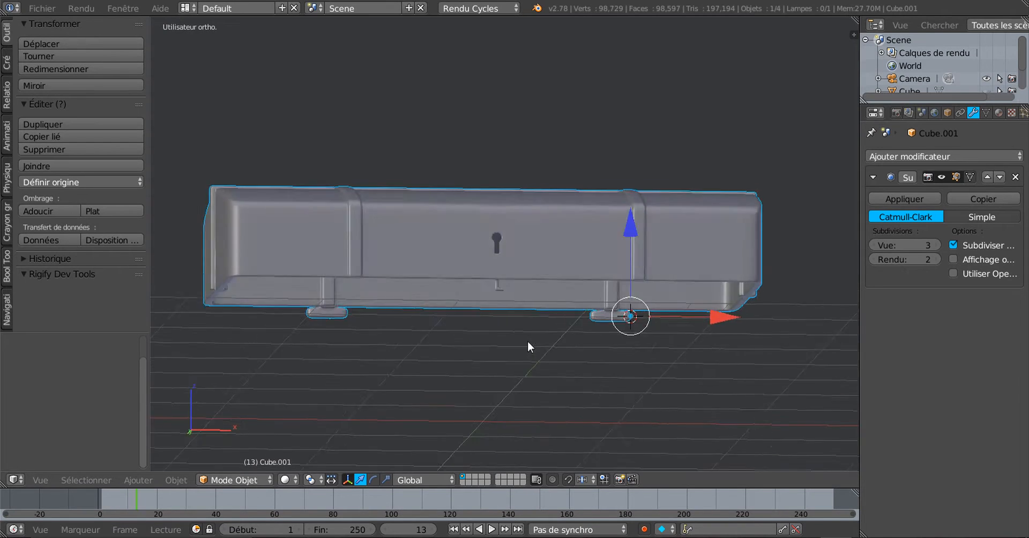
# - Examine the finished chest lid from several sides, including its keyhole, straps, latch and rear hinges
pyautogui.scroll(3, 578, 347)
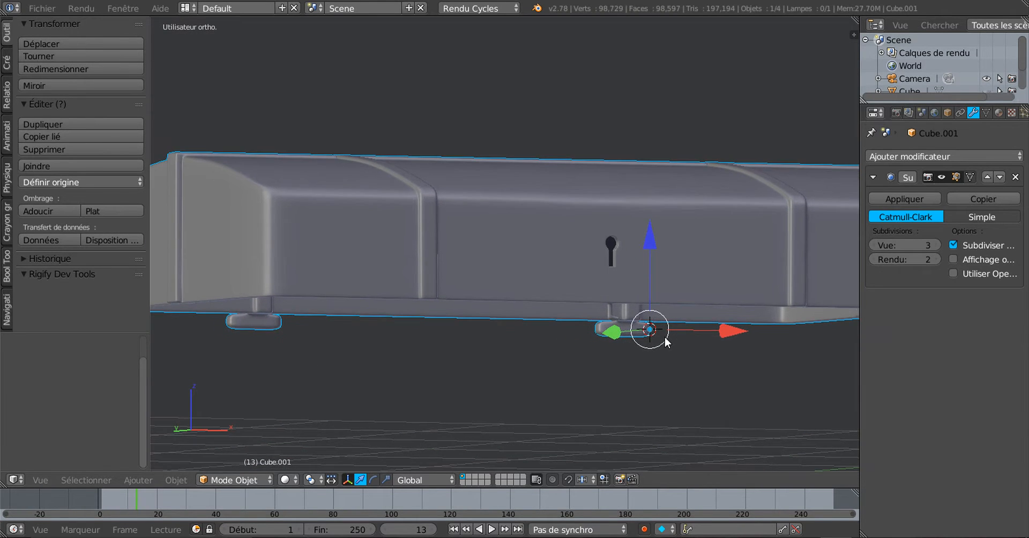
pyautogui.scroll(3, 599, 366)
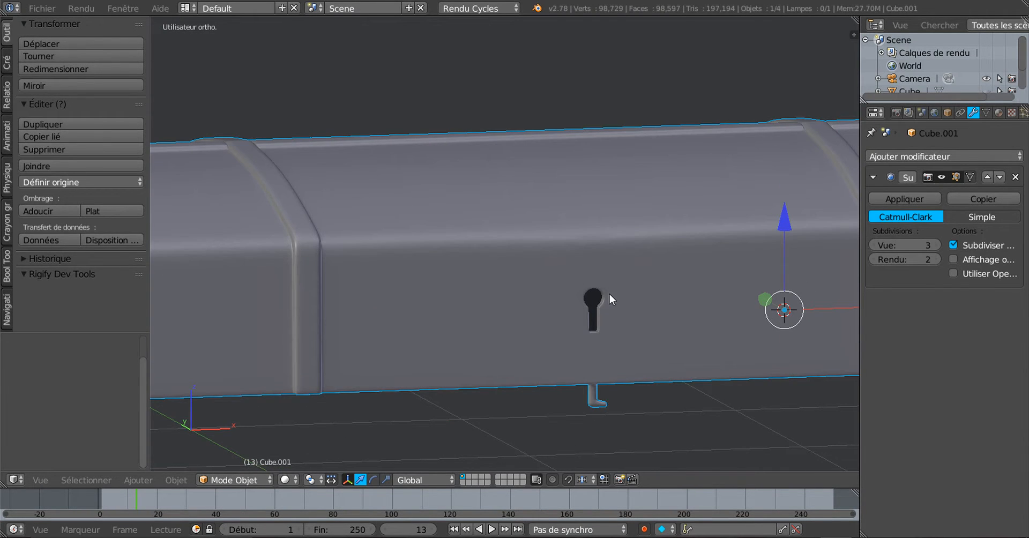
pyautogui.scroll(2, 586, 341)
pyautogui.moveTo(581, 345); pyautogui.dragTo(491, 365, button='middle')
pyautogui.scroll(5, 489, 361)
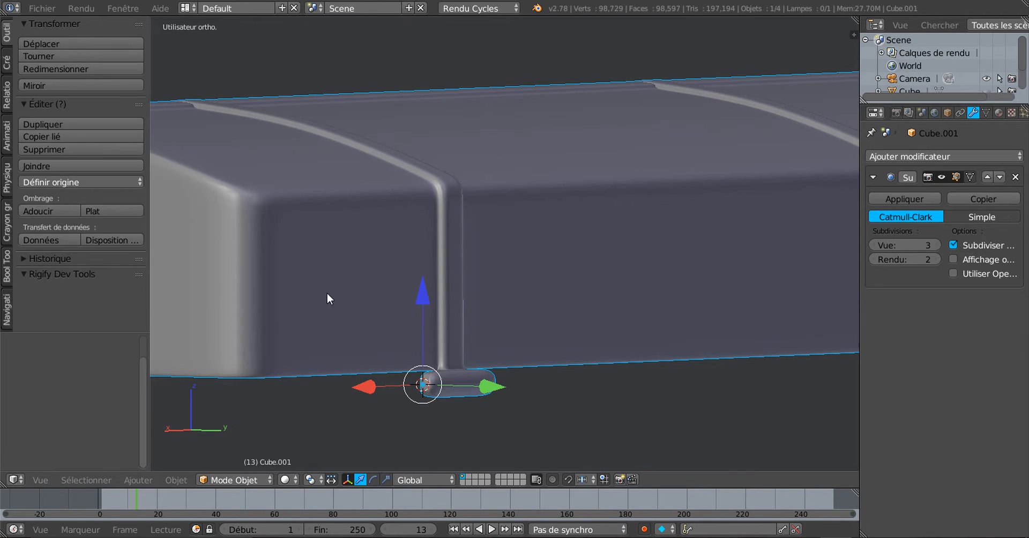
pyautogui.scroll(-2, 326, 293)
pyautogui.moveTo(405, 334); pyautogui.dragTo(423, 342, button='middle')
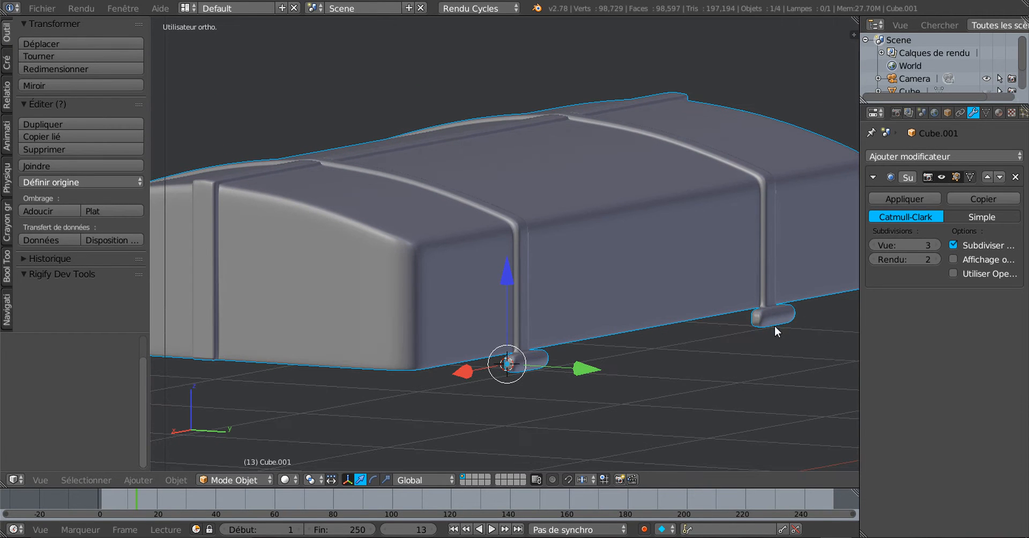
pyautogui.keyDown('shift'); pyautogui.moveTo(773, 326); pyautogui.dragTo(689, 272, button='middle'); pyautogui.keyUp('shift')
pyautogui.scroll(2, 689, 272)
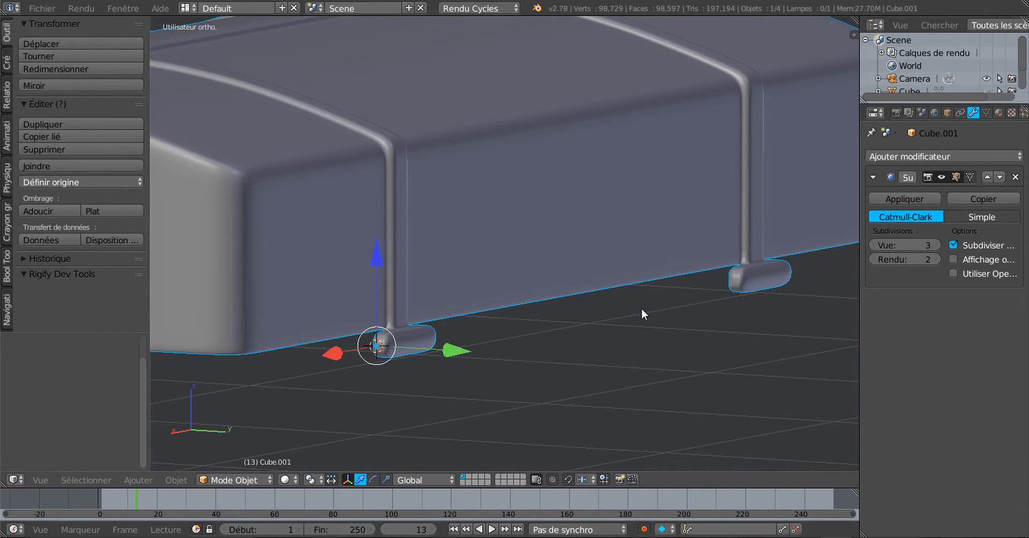
pyautogui.scroll(-3, 640, 307)
pyautogui.moveTo(519, 333); pyautogui.dragTo(555, 322, button='middle')
pyautogui.scroll(2, 636, 333)
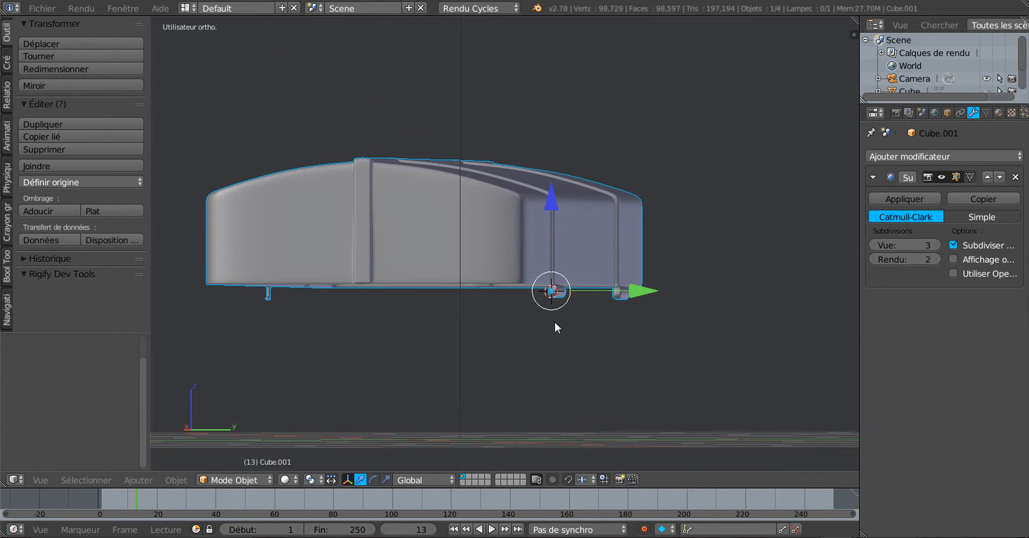
pyautogui.scroll(3, 555, 326)
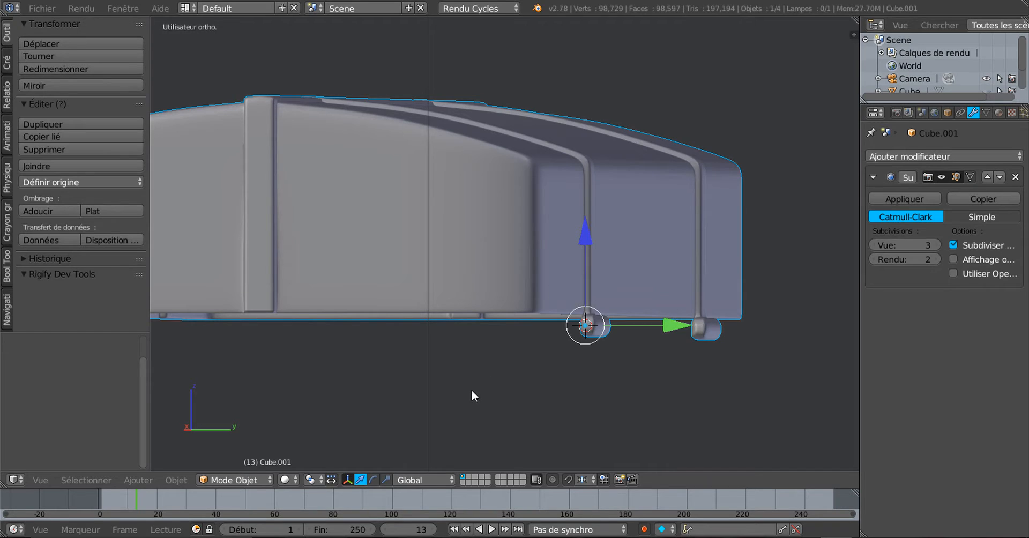
pyautogui.moveTo(469, 396); pyautogui.dragTo(519, 384, button='middle')
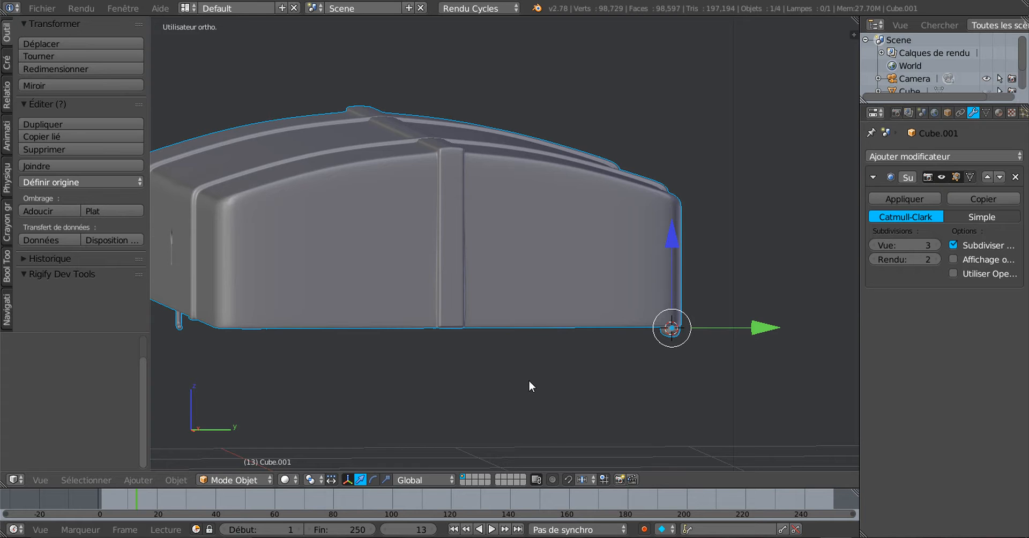
# - Reveal the hidden chest body beneath the lid
pyautogui.hotkey('alt', 'h')
pyautogui.moveTo(529, 381); pyautogui.dragTo(554, 377, button='middle')
pyautogui.moveTo(516, 273); pyautogui.dragTo(536, 326, button='middle')
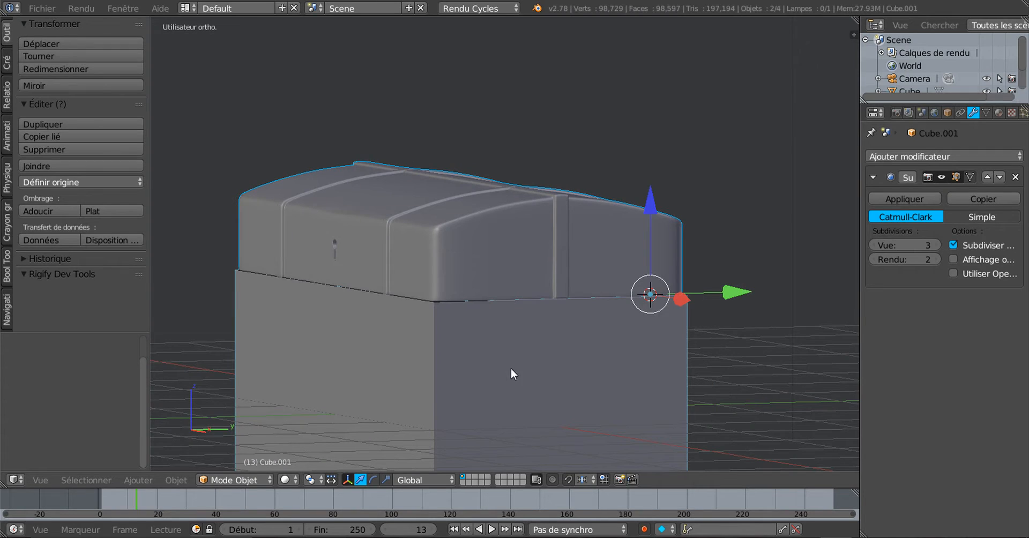
pyautogui.keyDown('shift'); pyautogui.moveTo(545, 375); pyautogui.dragTo(534, 349, button='middle'); pyautogui.keyUp('shift')
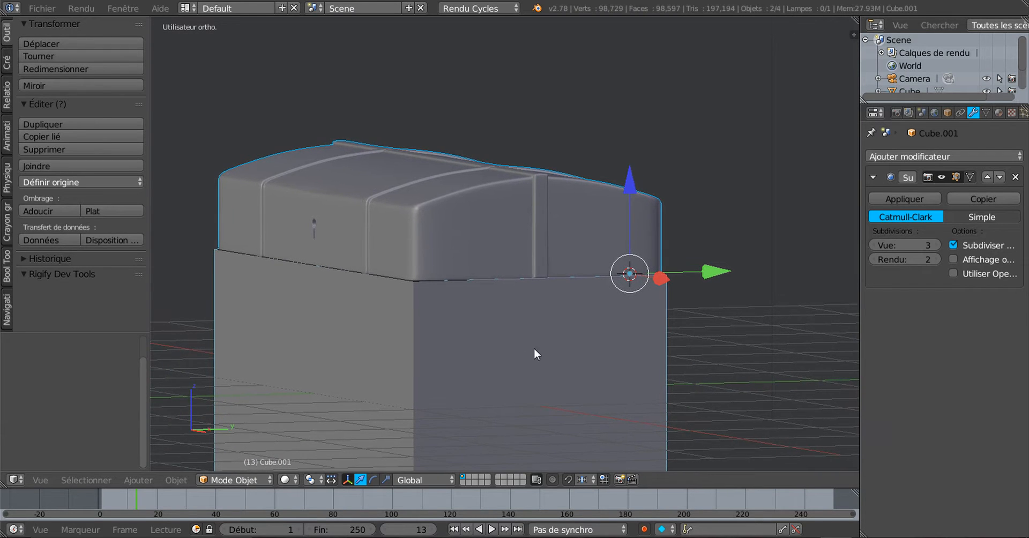
pyautogui.press('r')
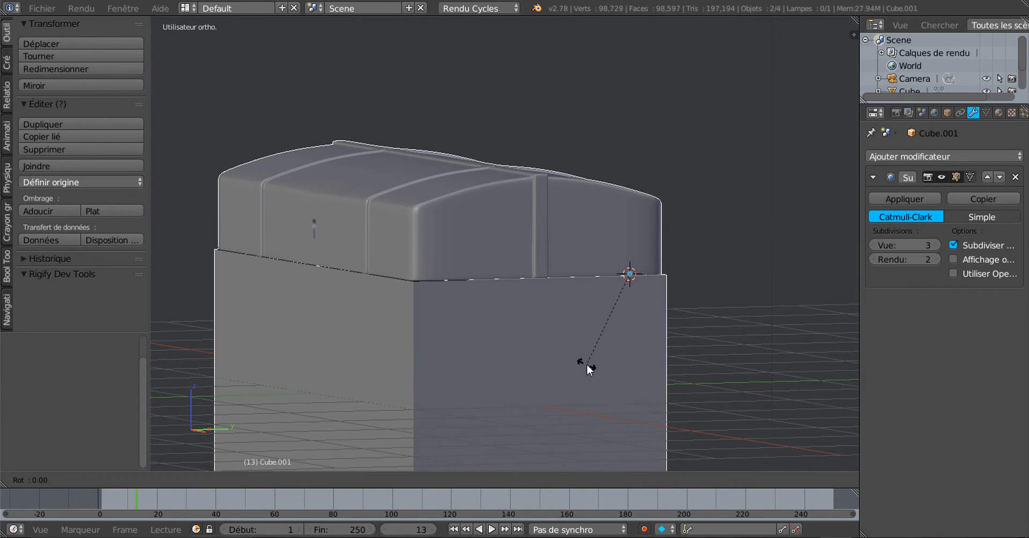
pyautogui.press('x')
pyautogui.rightClick(612, 361)
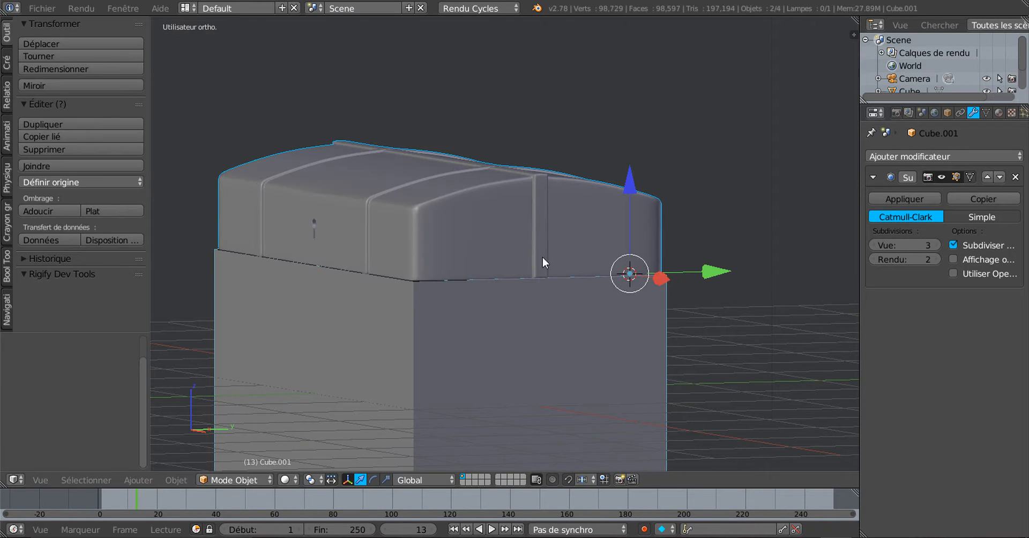
# - Try rotating only the lid open about the global X axis
pyautogui.press('r')
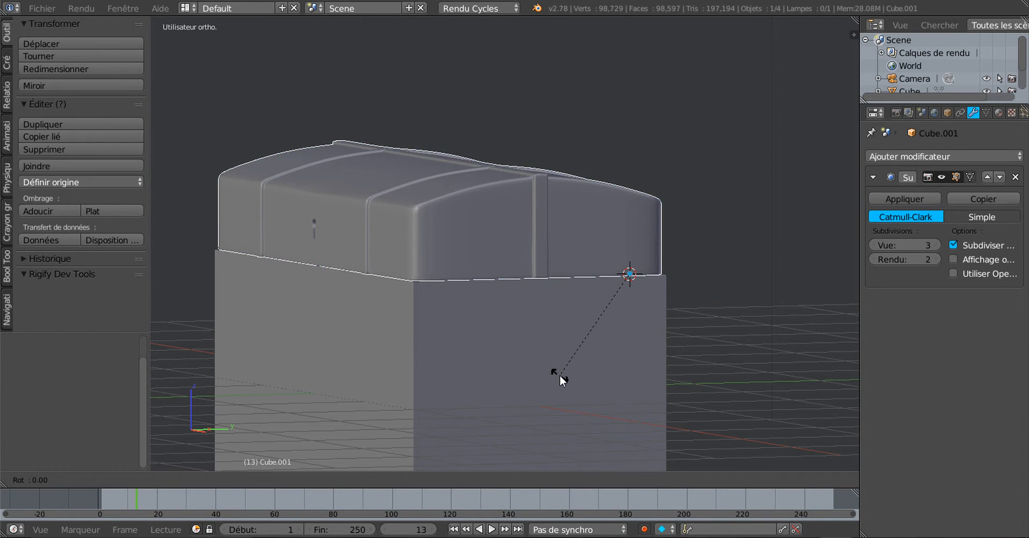
pyautogui.press('x')
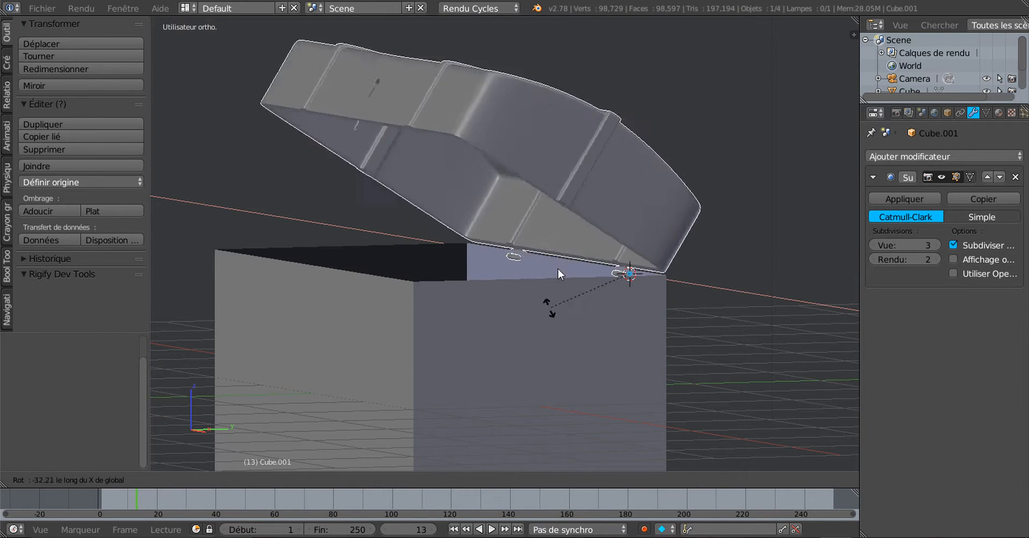
pyautogui.rightClick(568, 269)
# - Enter Edit Mode on the lid and examine the mesh of its raised reinforcing straps
pyautogui.moveTo(583, 291); pyautogui.dragTo(616, 302, button='middle')
pyautogui.scroll(2, 591, 310)
pyautogui.moveTo(552, 278); pyautogui.dragTo(578, 284, button='middle')
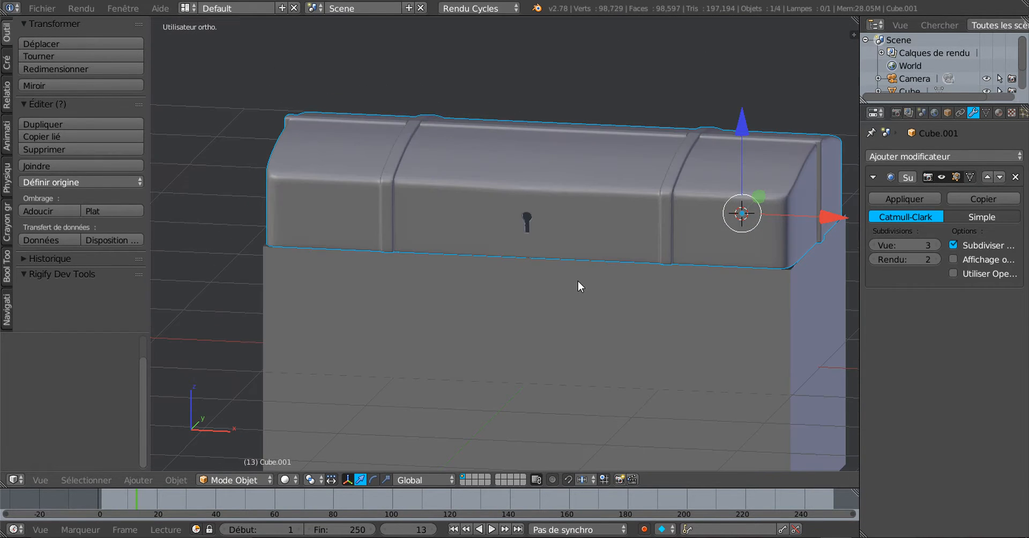
pyautogui.scroll(2, 551, 279)
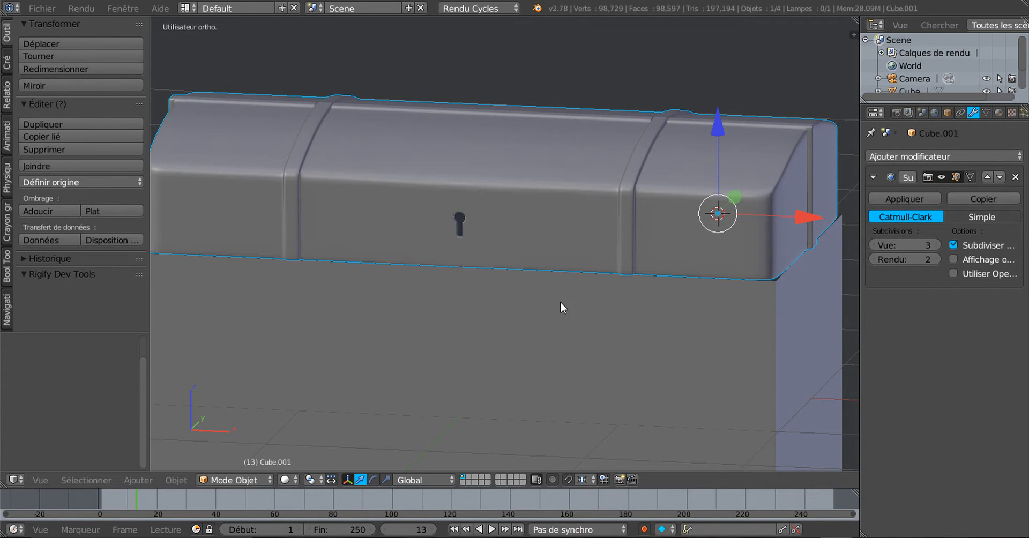
pyautogui.press('Tab')
pyautogui.scroll(2, 559, 259)
pyautogui.scroll(-2, 558, 262)
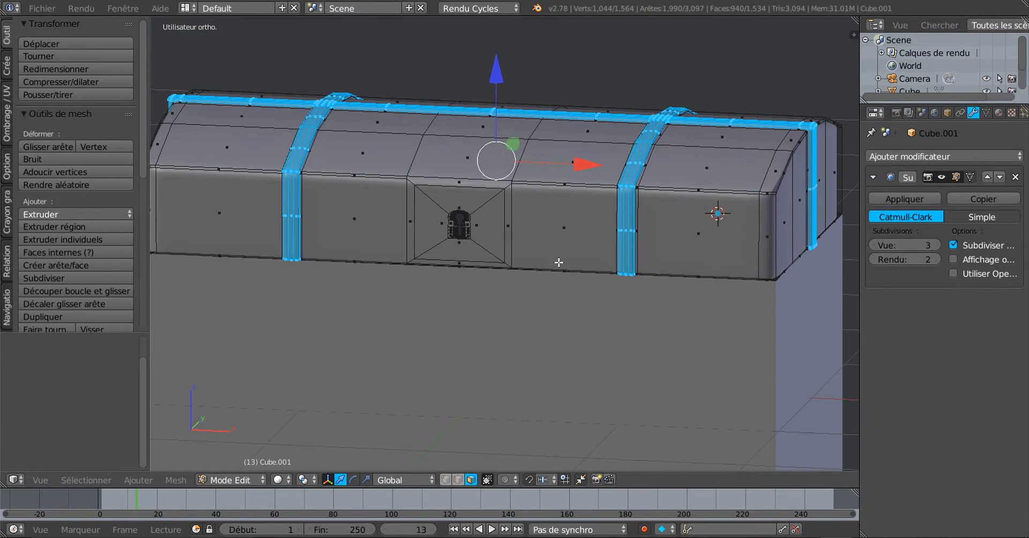
pyautogui.moveTo(559, 262); pyautogui.dragTo(514, 310, button='middle')
pyautogui.scroll(2, 515, 311)
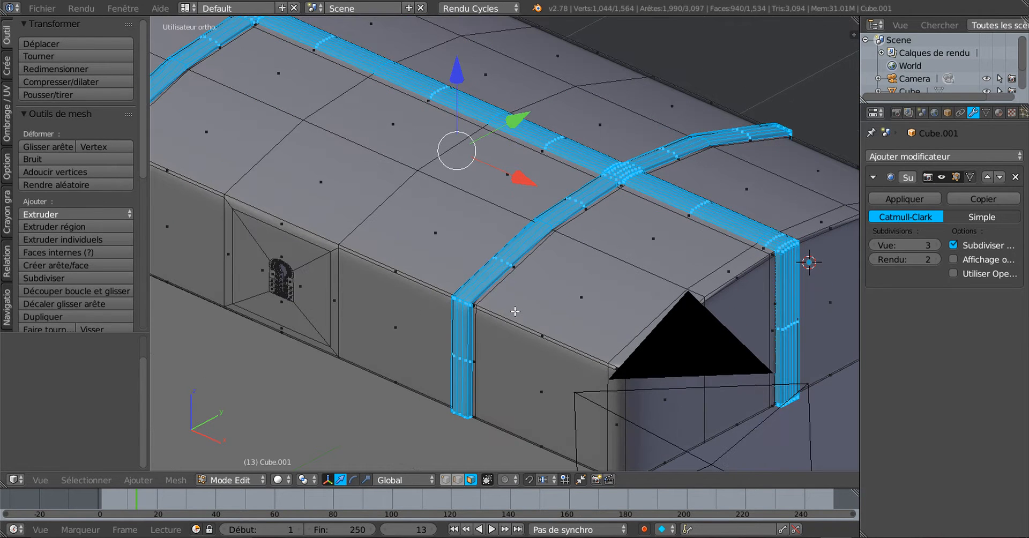
pyautogui.scroll(3, 535, 268)
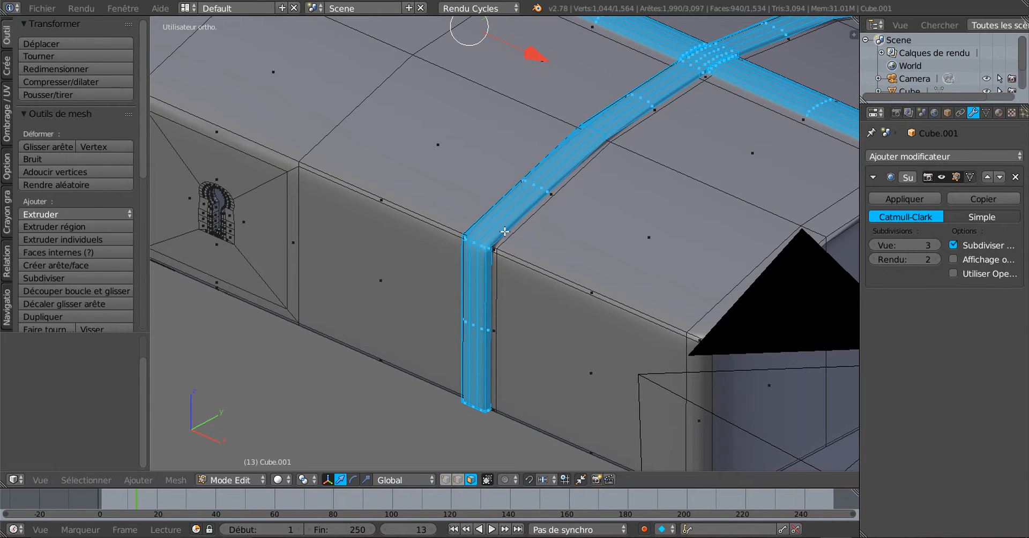
pyautogui.scroll(-3, 468, 365)
pyautogui.moveTo(418, 339); pyautogui.dragTo(514, 330, button='middle')
pyautogui.scroll(-2, 552, 310)
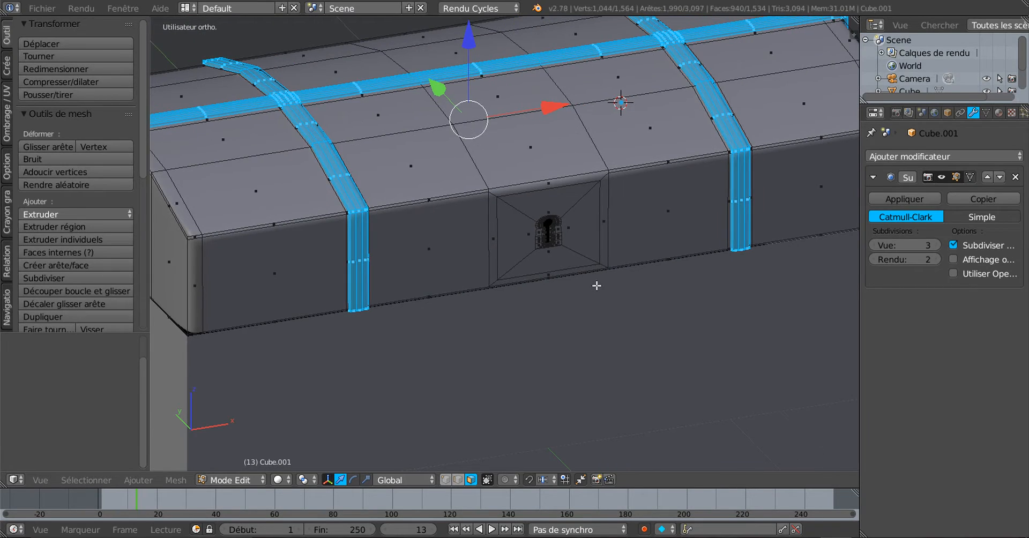
# - Examine the mesh around the keyhole on the lid's front face, and return to Object Mode
pyautogui.moveTo(594, 284); pyautogui.dragTo(621, 270, button='middle')
pyautogui.scroll(4, 405, 262)
pyautogui.scroll(-1, 406, 263)
pyautogui.scroll(3, 454, 261)
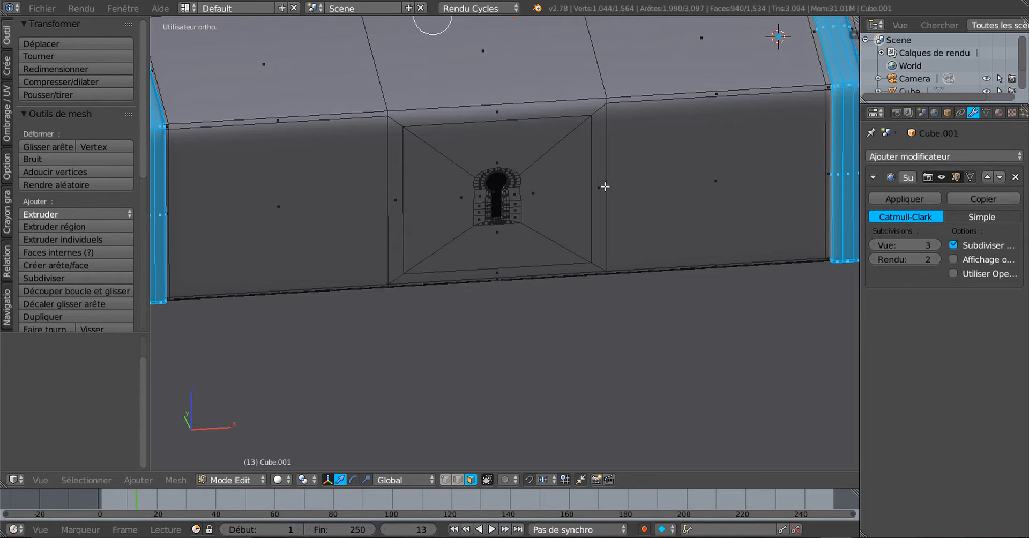
pyautogui.scroll(-1, 541, 229)
pyautogui.scroll(5, 541, 229)
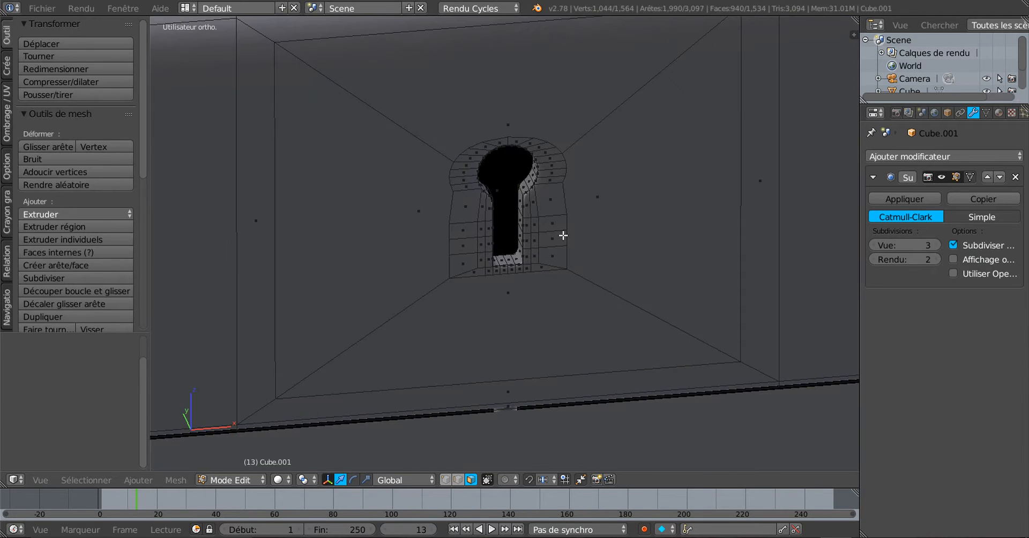
pyautogui.scroll(-4, 560, 237)
pyautogui.moveTo(498, 252); pyautogui.dragTo(459, 223, button='middle')
pyautogui.moveTo(542, 260); pyautogui.dragTo(494, 244, button='middle')
pyautogui.scroll(-3, 647, 247)
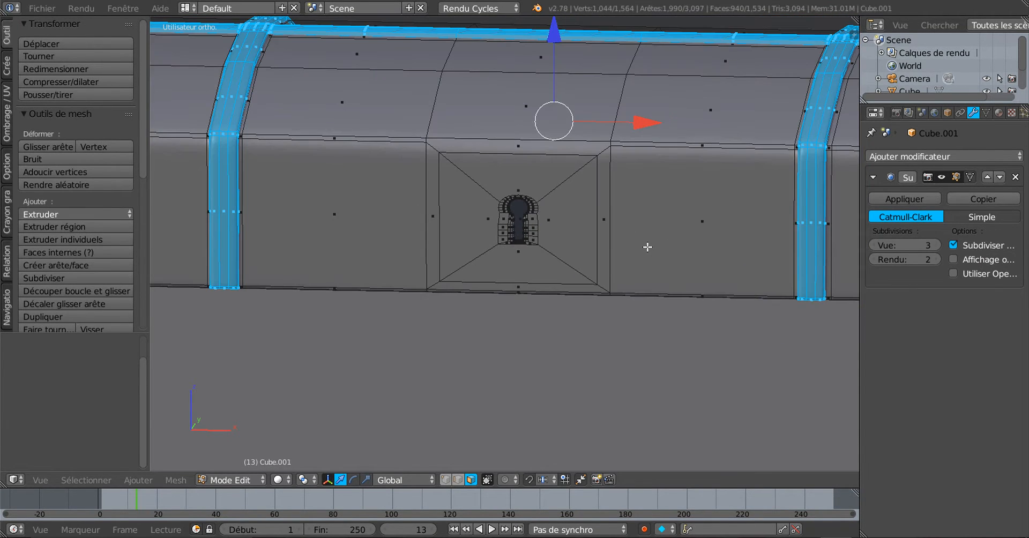
pyautogui.keyDown('shift'); pyautogui.moveTo(651, 257); pyautogui.dragTo(487, 303, button='middle'); pyautogui.keyUp('shift')
pyautogui.scroll(-3, 590, 282)
pyautogui.press('Tab')
pyautogui.scroll(-3, 588, 282)
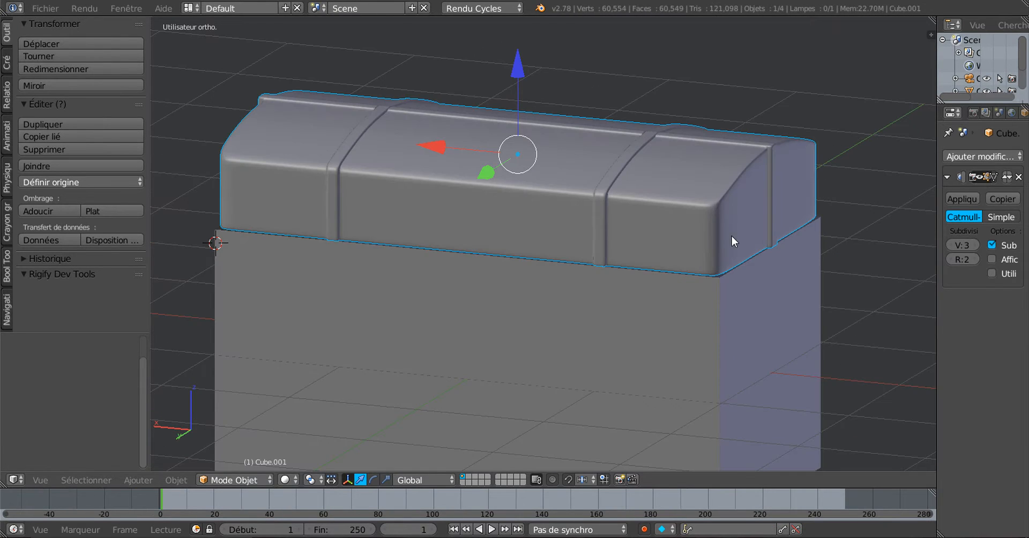
# - Hide the chest body and select the lid
pyautogui.moveTo(532, 294); pyautogui.dragTo(550, 264, button='middle')
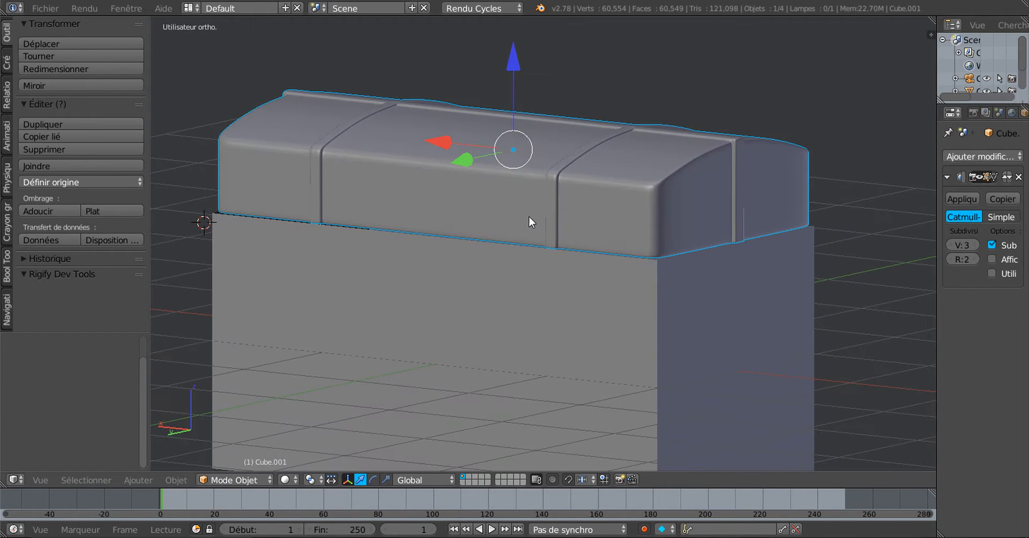
pyautogui.rightClick(478, 294)
pyautogui.press('h')
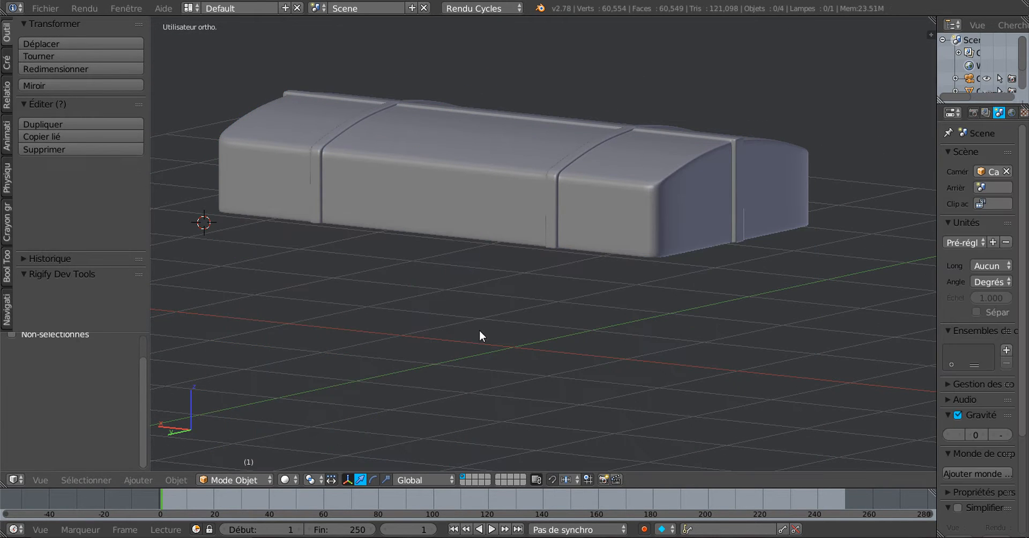
pyautogui.rightClick(454, 253)
pyautogui.moveTo(454, 252); pyautogui.dragTo(782, 362, button='middle')
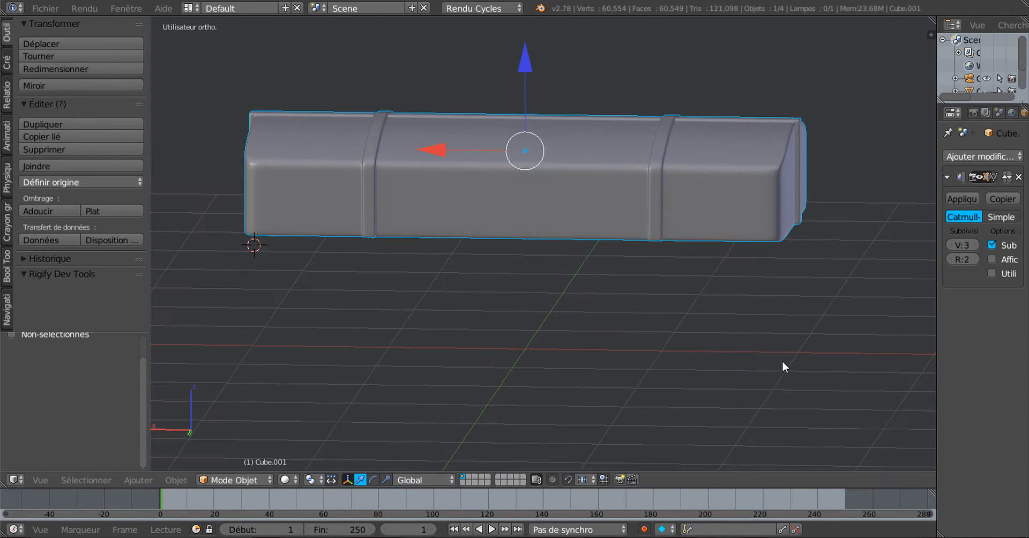
# - Start the Screencast Keys display and close the view properties again
pyautogui.press('n')
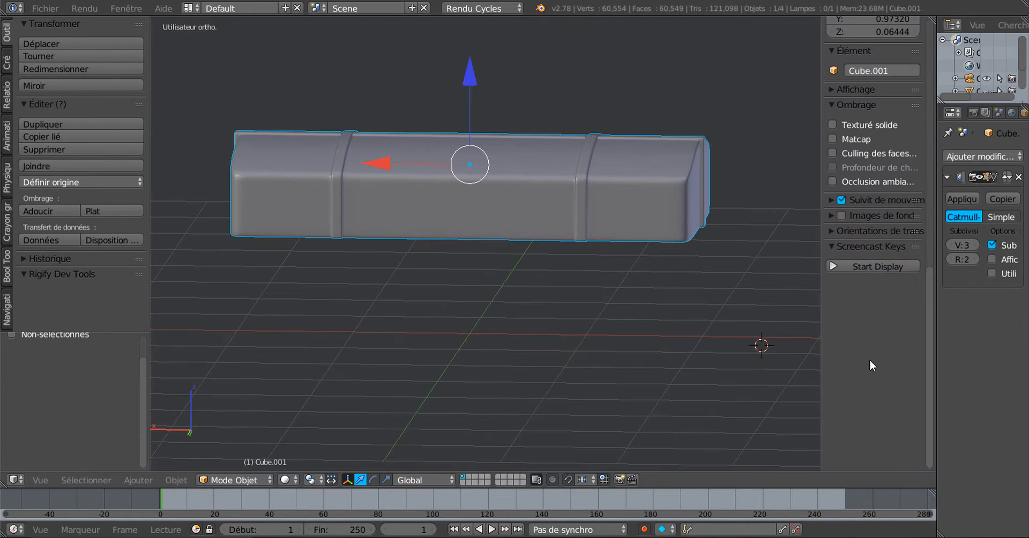
pyautogui.click(885, 265)
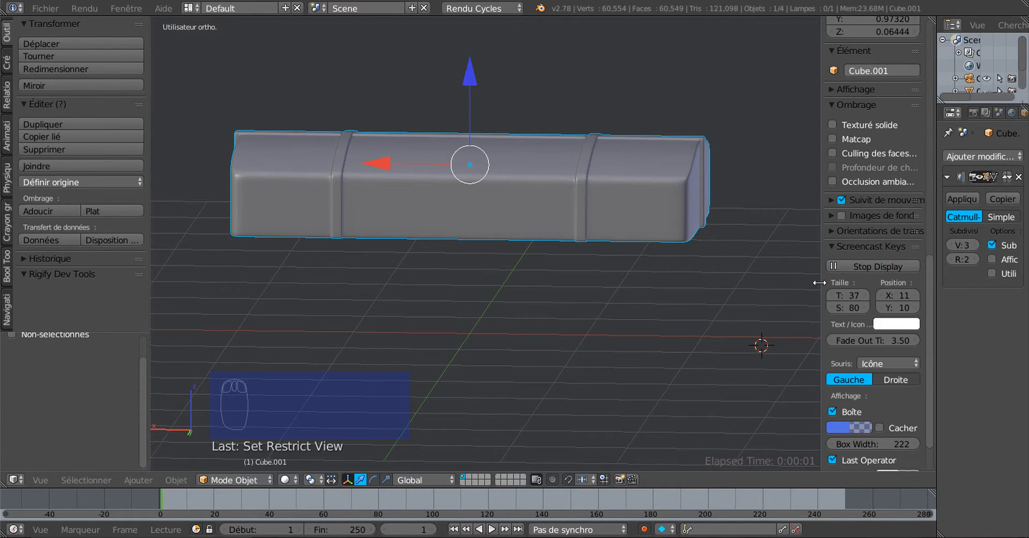
pyautogui.moveTo(821, 283); pyautogui.dragTo(939, 278)
pyautogui.scroll(-1, 827, 285)
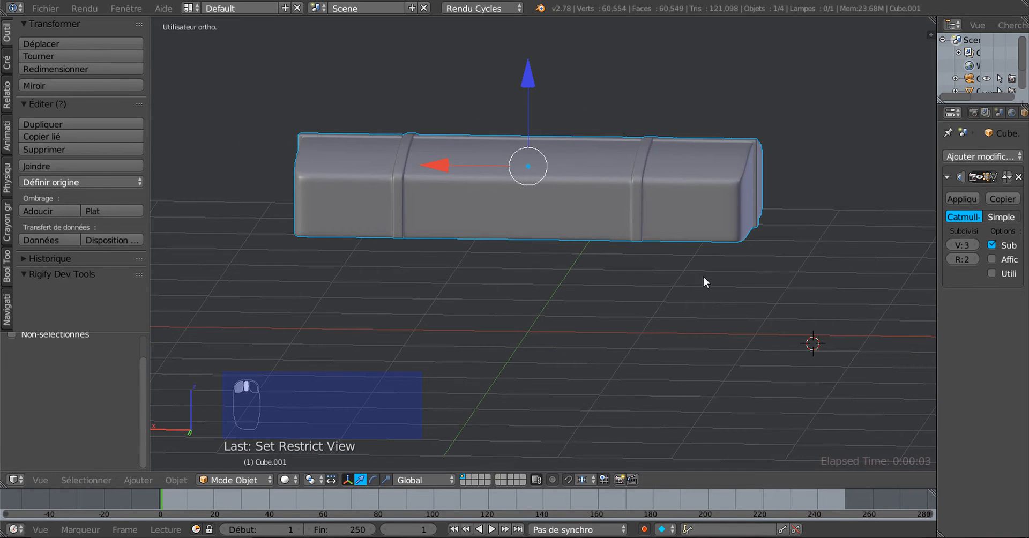
# - In Edit Mode, add a loop cut with 2 centred cuts across the lid's middle section between the two straps
pyautogui.moveTo(703, 277)
pyautogui.mouseDown(button='middle')
pyautogui.moveTo(701, 255)
pyautogui.moveTo(705, 269)
pyautogui.mouseUp(button='middle')
pyautogui.scroll(2, 558, 256)
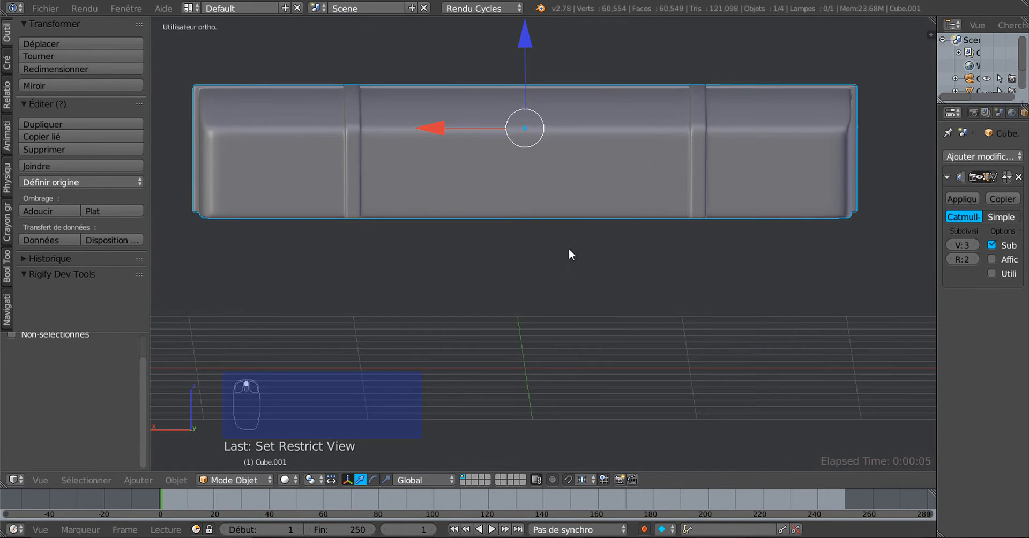
pyautogui.keyDown('shift'); pyautogui.moveTo(586, 240); pyautogui.dragTo(602, 277, button='middle'); pyautogui.keyUp('shift')
pyautogui.press('Tab')
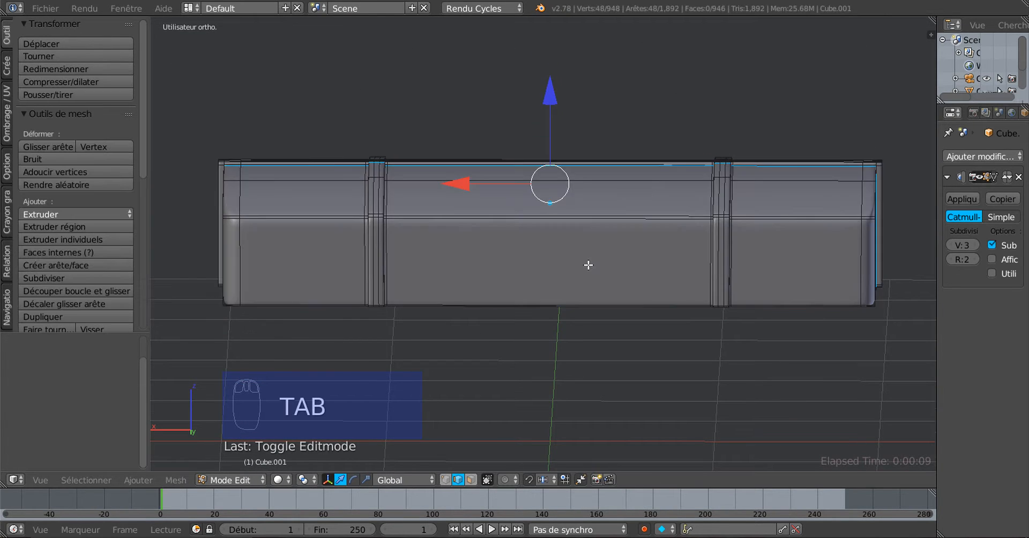
pyautogui.hotkey('ctrl', 'r')
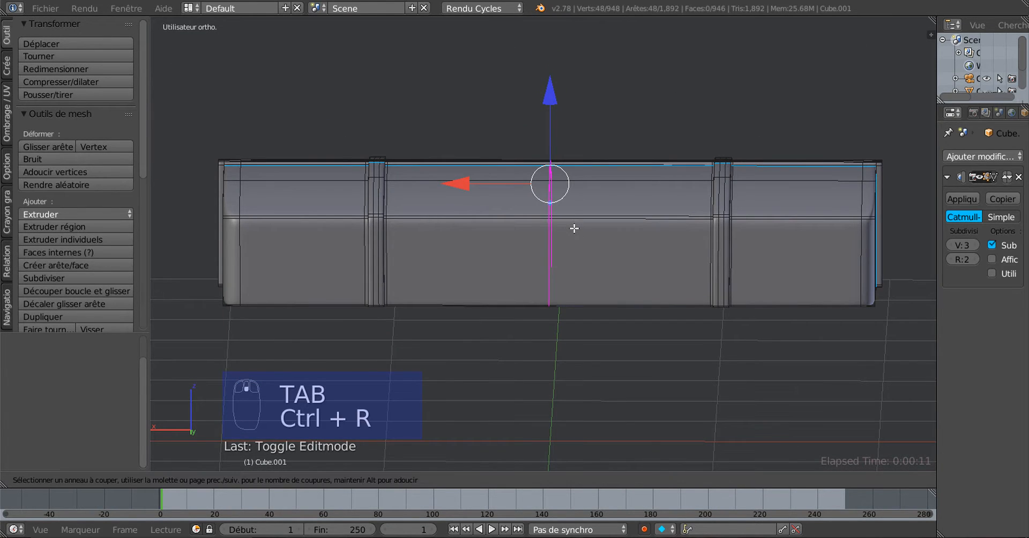
pyautogui.scroll(1, 573, 228)
pyautogui.click(574, 229)
pyautogui.rightClick(574, 228)
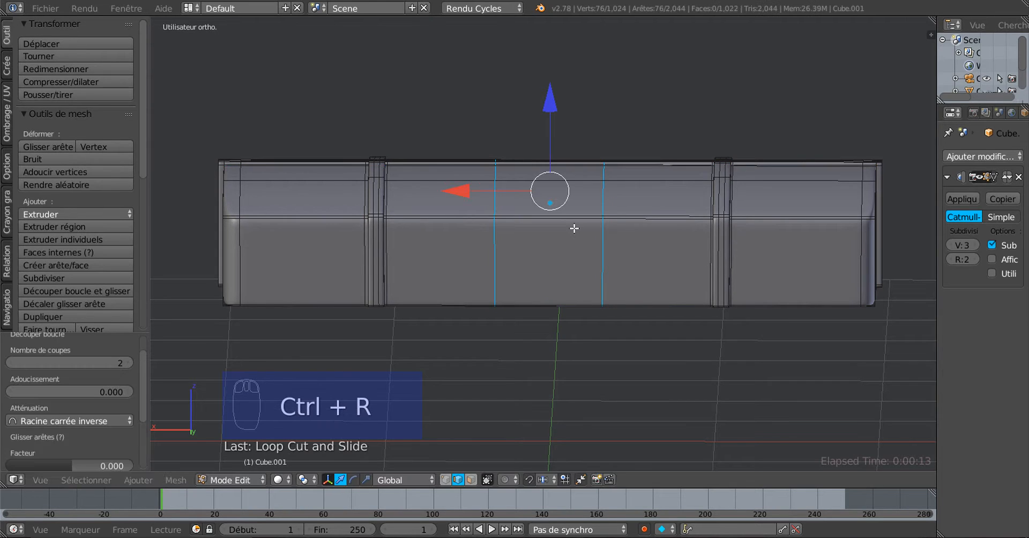
pyautogui.click(574, 228)
pyautogui.scroll(-2, 569, 253)
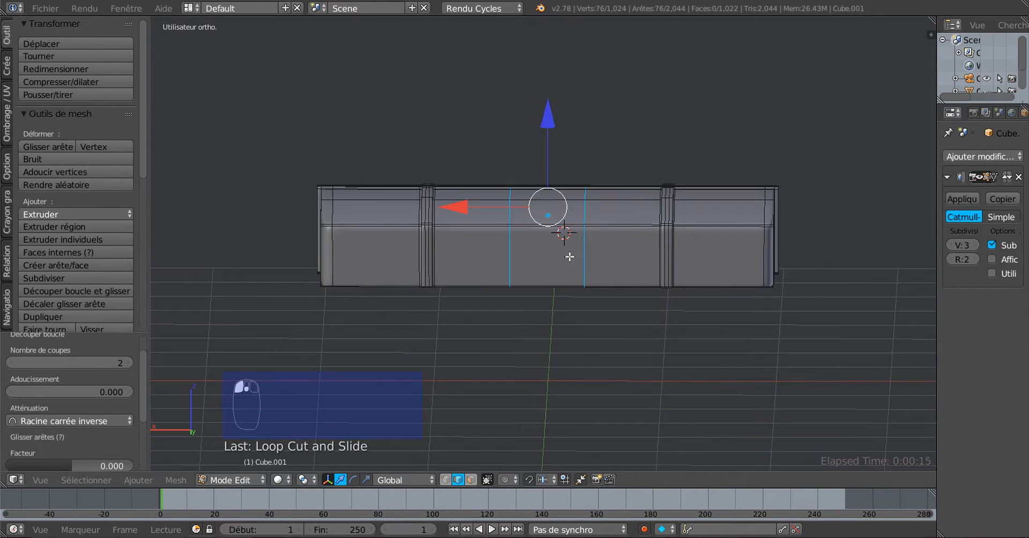
# - Switch to face selection and select the lid's front face between the two new cuts, seen in front view
pyautogui.moveTo(570, 255); pyautogui.dragTo(572, 328, button='middle')
pyautogui.scroll(4, 571, 328)
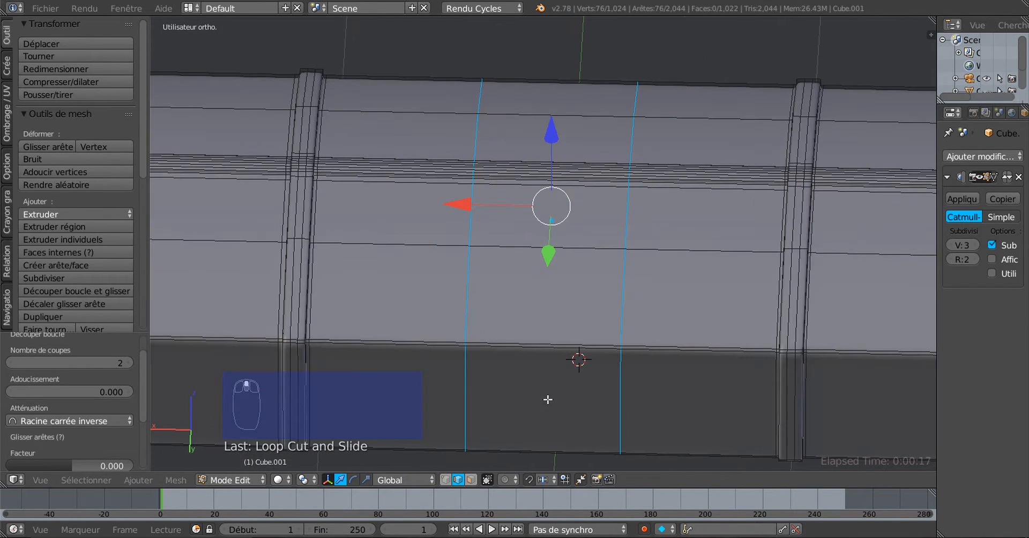
pyautogui.moveTo(547, 399); pyautogui.dragTo(550, 378, button='middle')
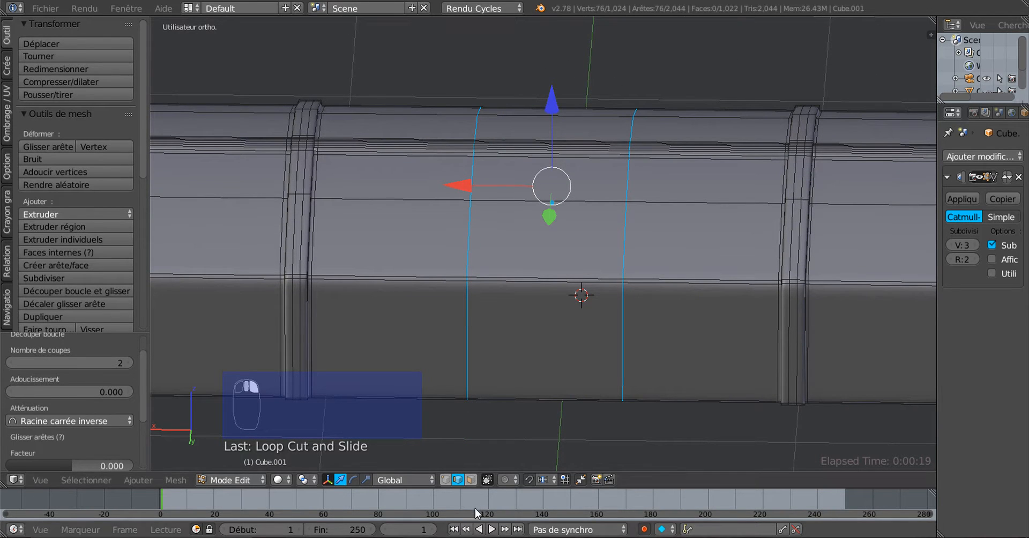
pyautogui.click(471, 479)
pyautogui.rightClick(533, 361)
pyautogui.scroll(-3, 542, 320)
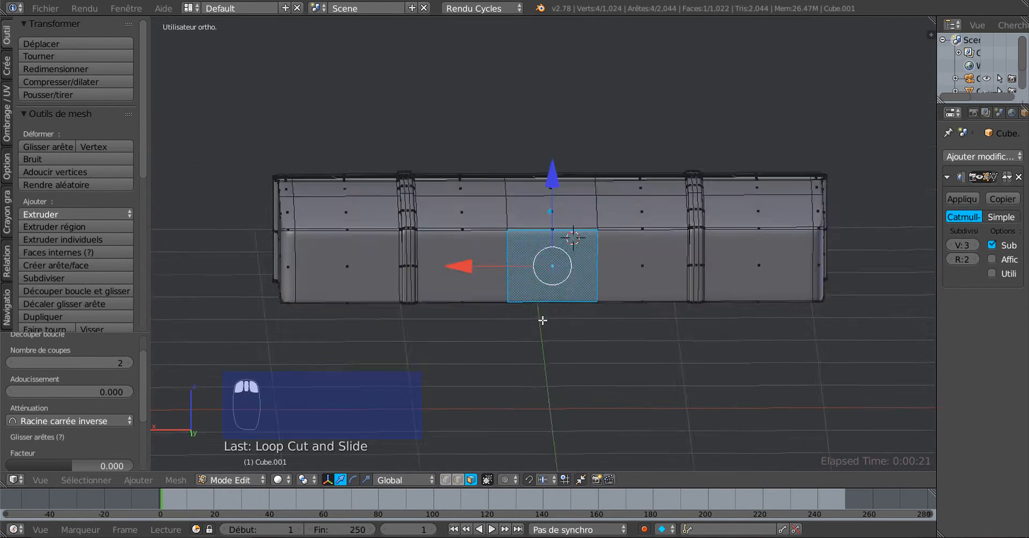
pyautogui.scroll(-1, 542, 321)
pyautogui.press('KP_1')
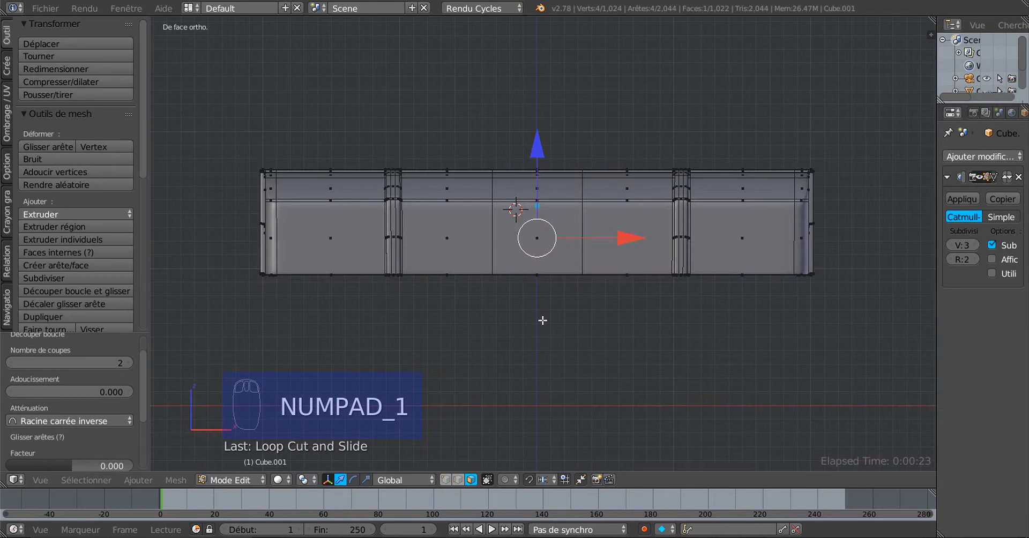
pyautogui.rightClick(516, 228)
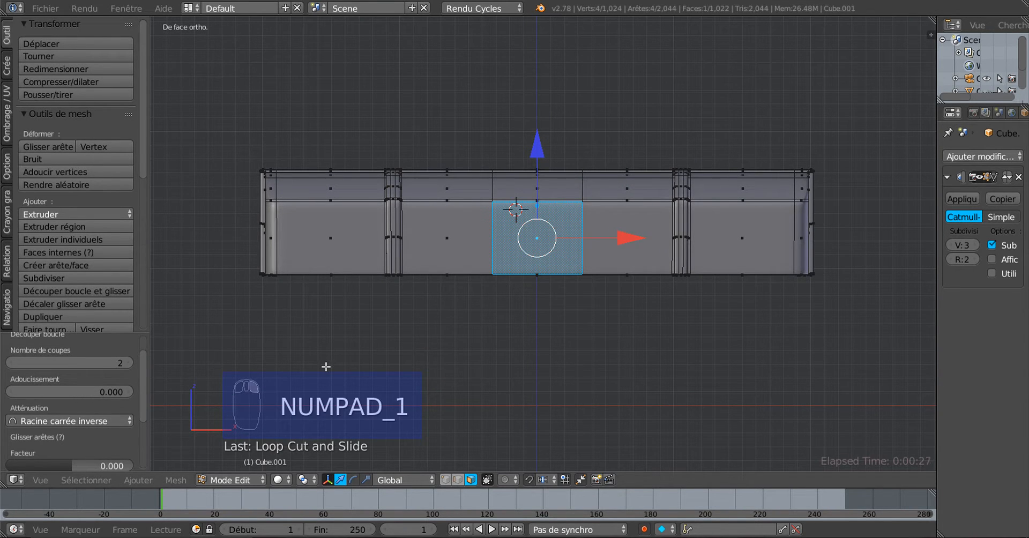
# - Inset the selected front face with a thickness of about 0.0624
pyautogui.scroll(2, 541, 323)
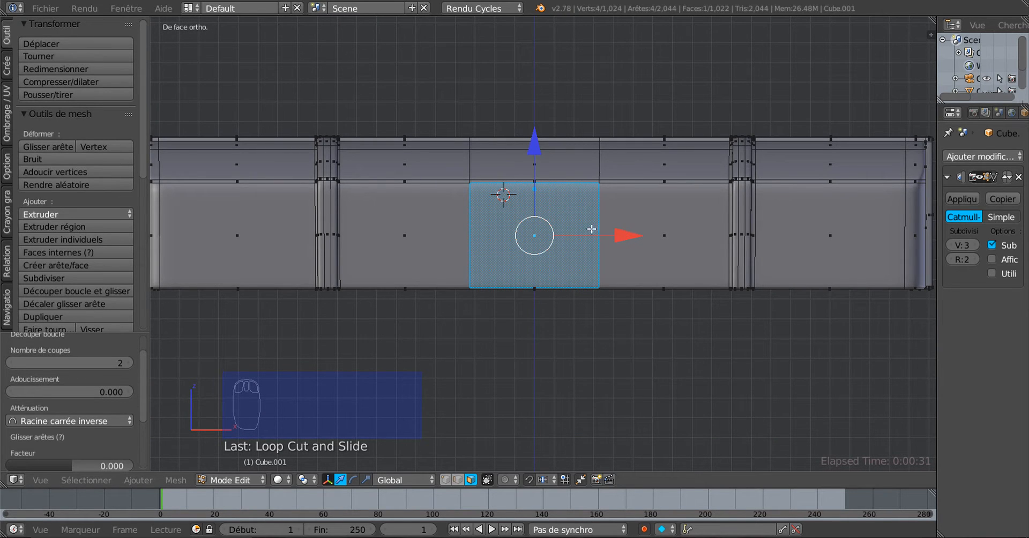
pyautogui.scroll(1, 615, 370)
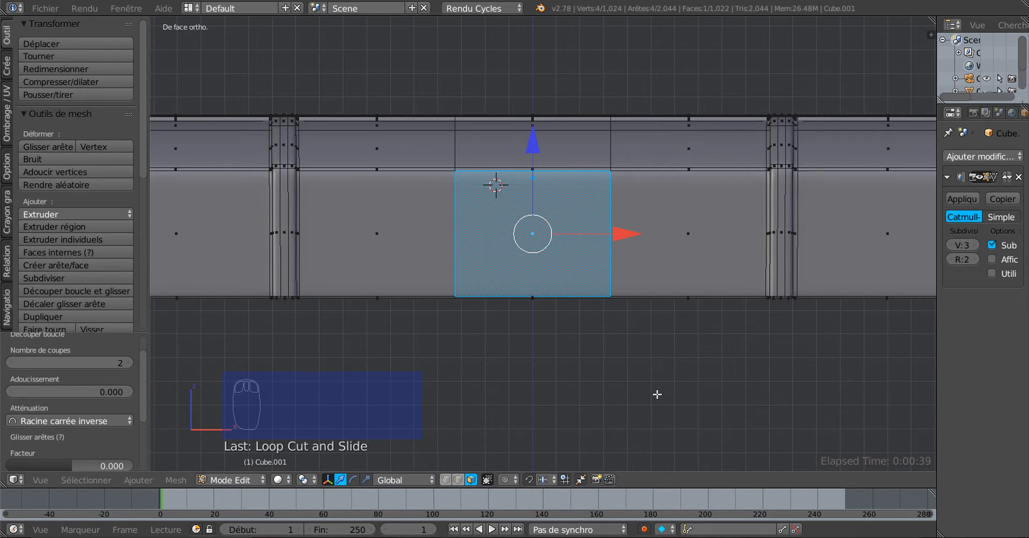
pyautogui.press('i')
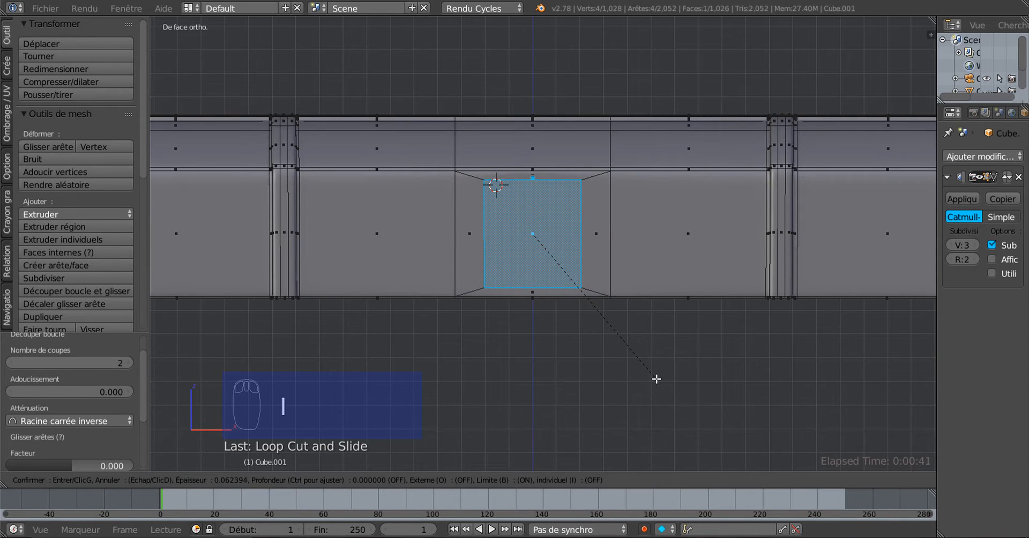
pyautogui.click(656, 379)
# - Scale the inset face into a small upright rectangle: by about 0.698 along Z, narrower along X, and by about 0.952 along Z
pyautogui.click(365, 480)
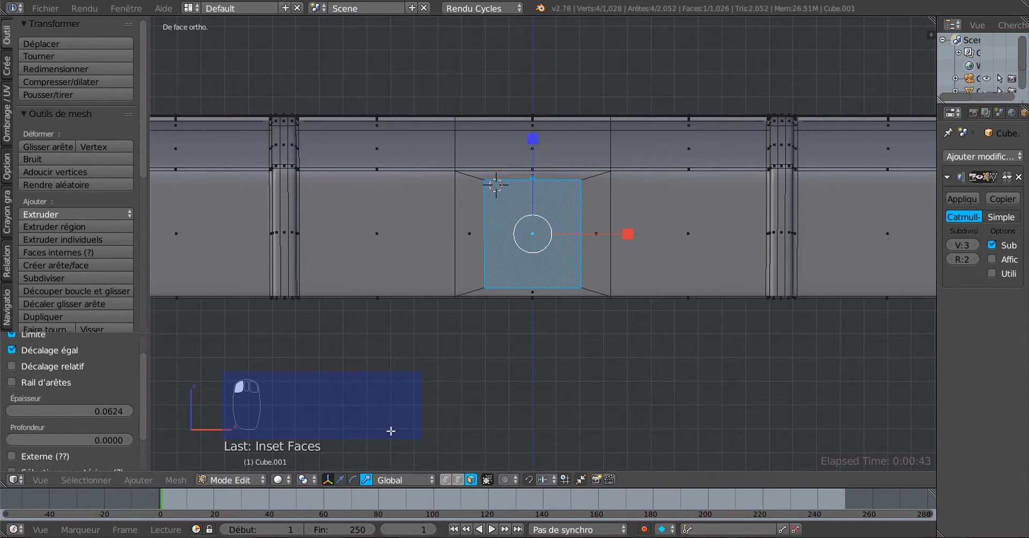
pyautogui.moveTo(532, 139); pyautogui.dragTo(534, 169)
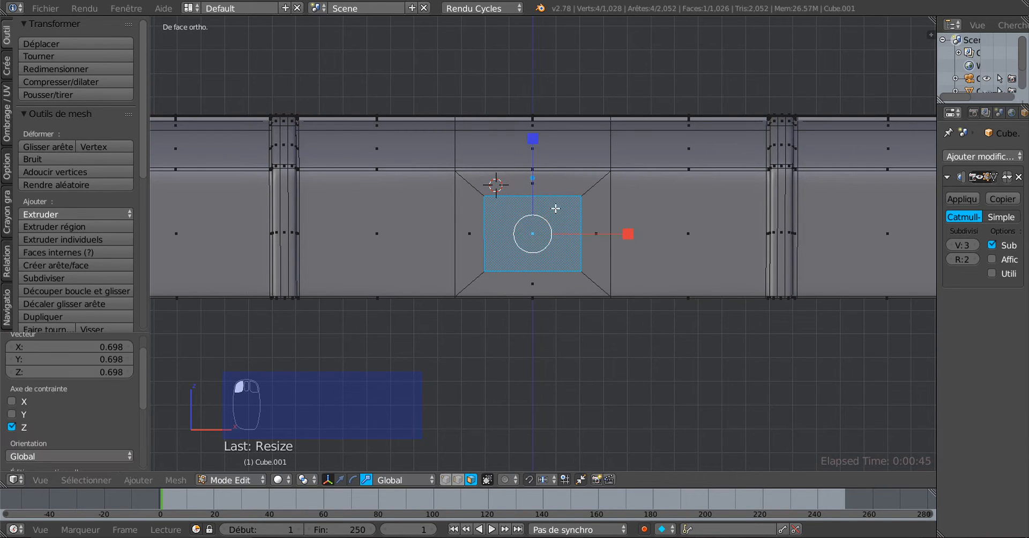
pyautogui.moveTo(628, 234); pyautogui.dragTo(575, 239)
pyautogui.scroll(2, 557, 249)
pyautogui.moveTo(531, 137); pyautogui.dragTo(530, 141)
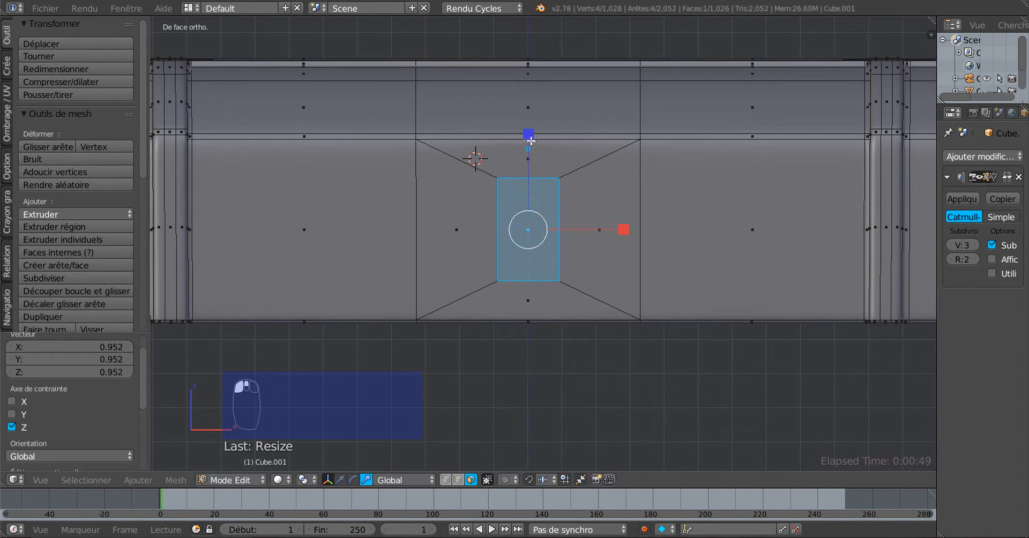
pyautogui.scroll(2, 530, 141)
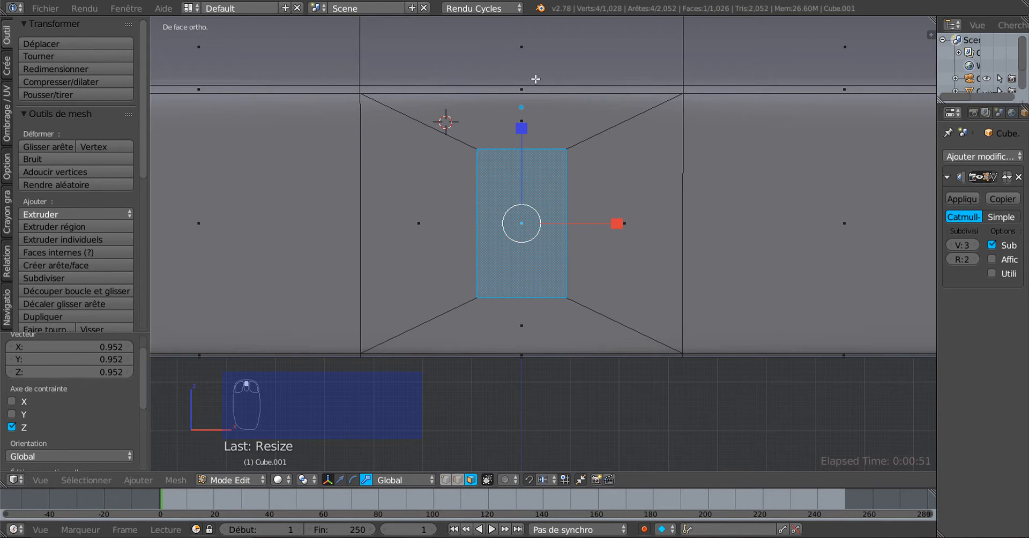
pyautogui.scroll(-4, 648, 205)
pyautogui.scroll(2, 562, 296)
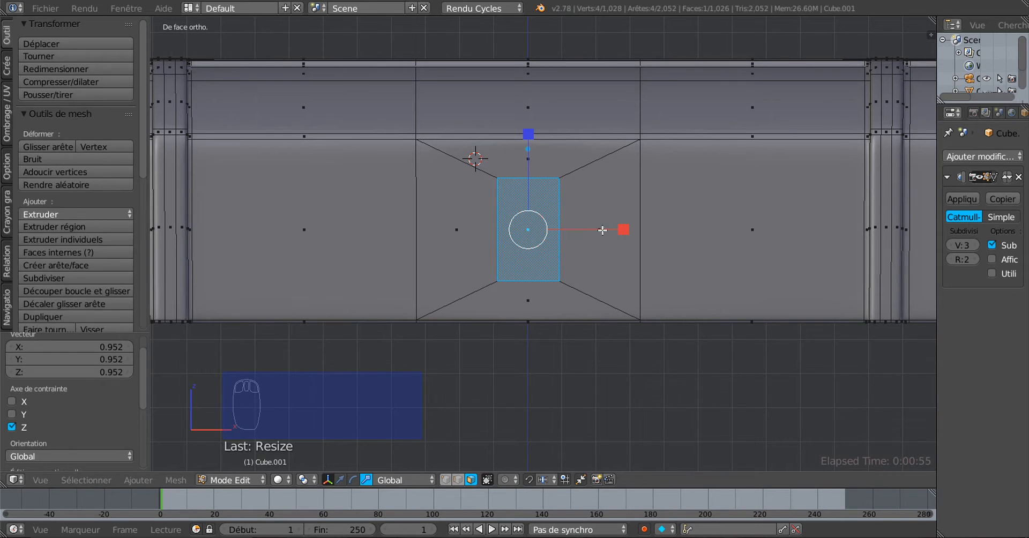
# - Try subdividing the small inset face three times, and undo these subdivisions
pyautogui.moveTo(602, 230); pyautogui.dragTo(489, 270, button='middle')
pyautogui.scroll(3, 489, 270)
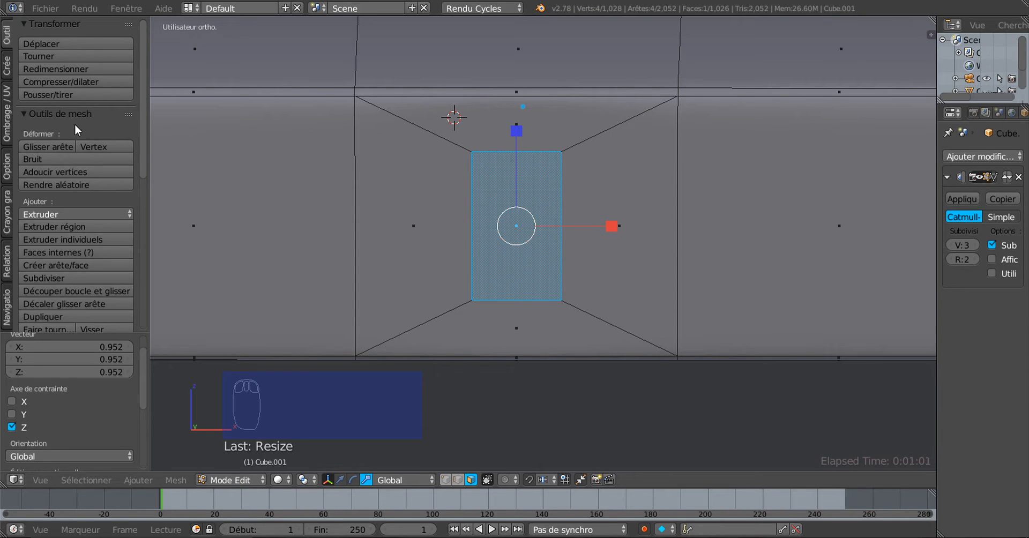
pyautogui.press('KP_1')
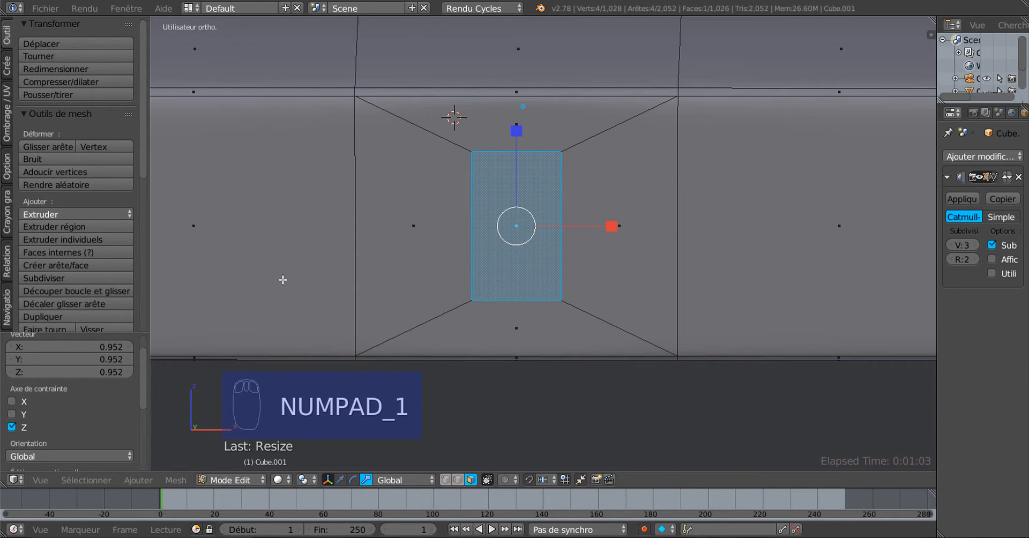
pyautogui.press('KP_1')
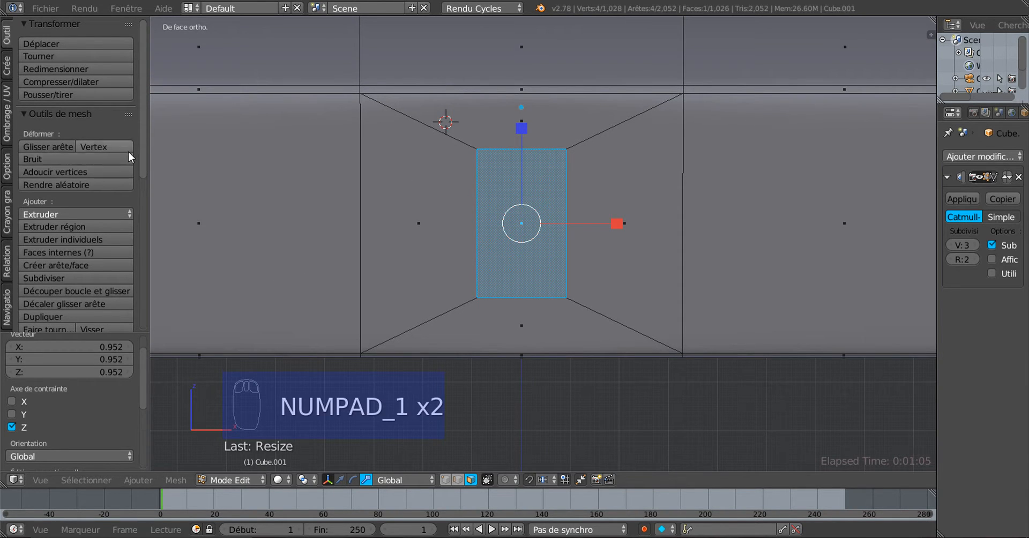
pyautogui.click(9, 40)
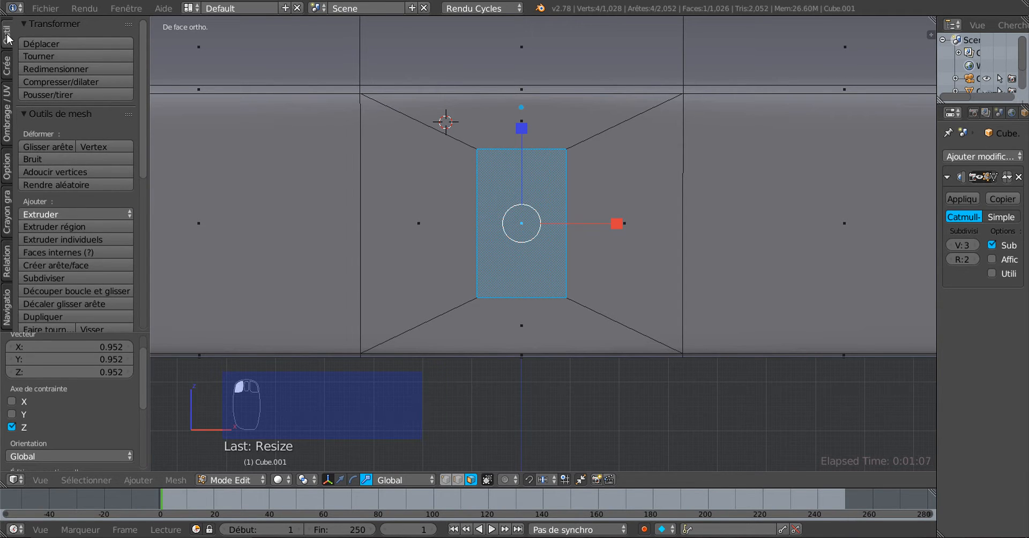
pyautogui.click(47, 277)
pyautogui.click(47, 277)
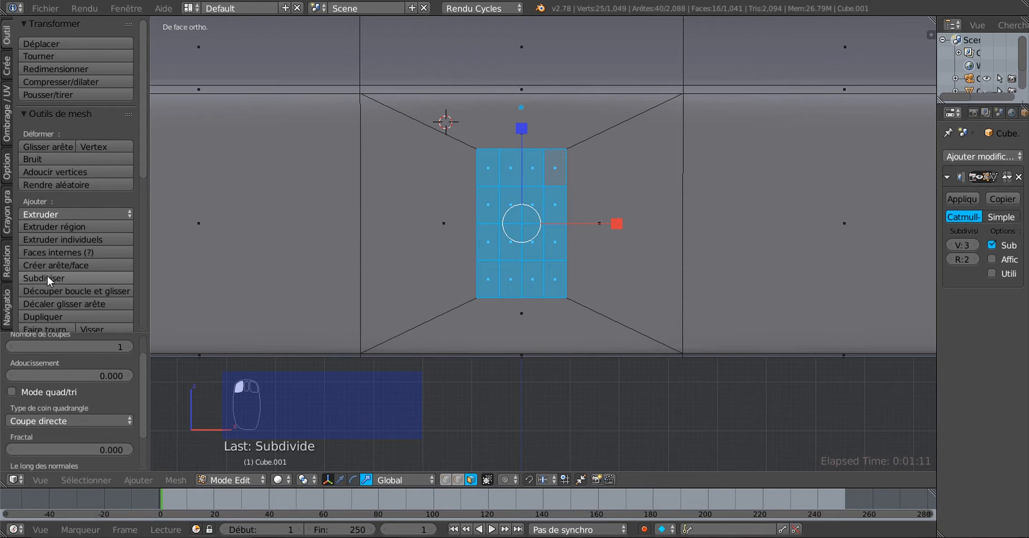
pyautogui.click(47, 276)
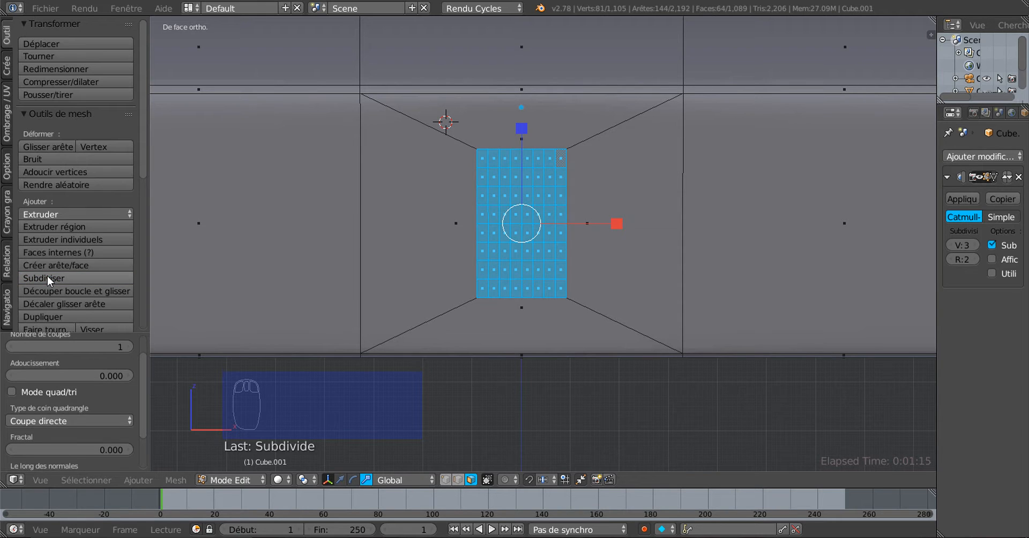
pyautogui.scroll(1, 504, 268)
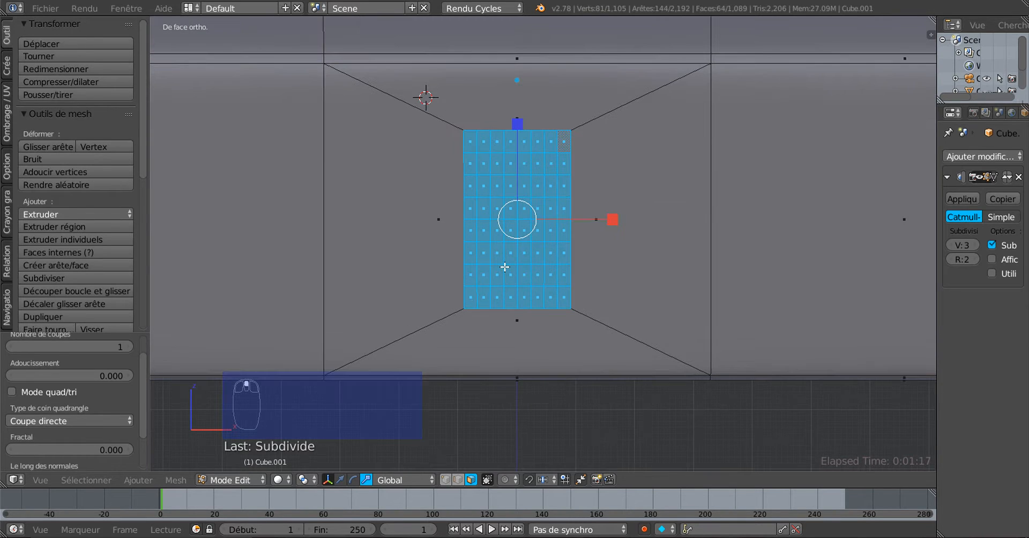
pyautogui.hotkey('ctrl', 'z')
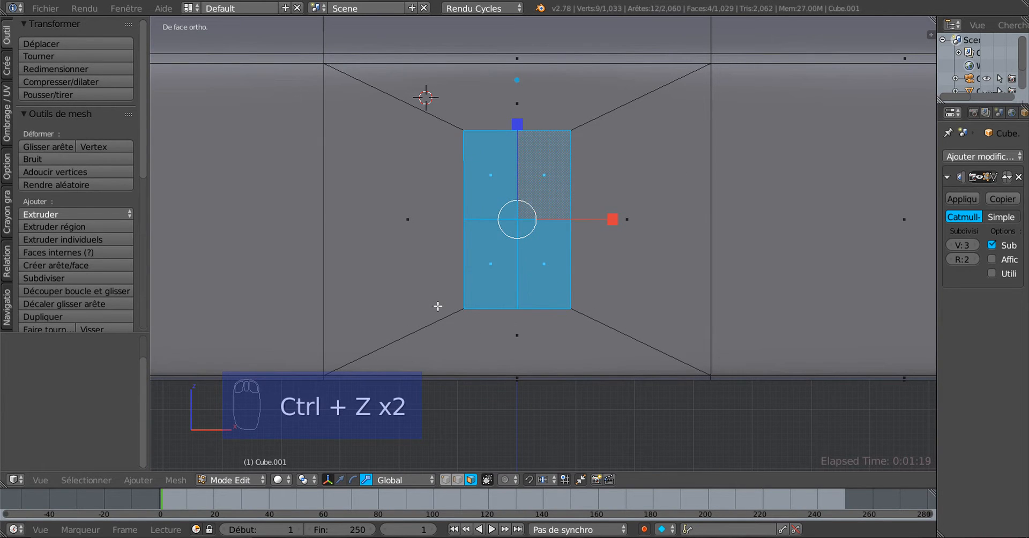
pyautogui.hotkey('ctrl', 'z')
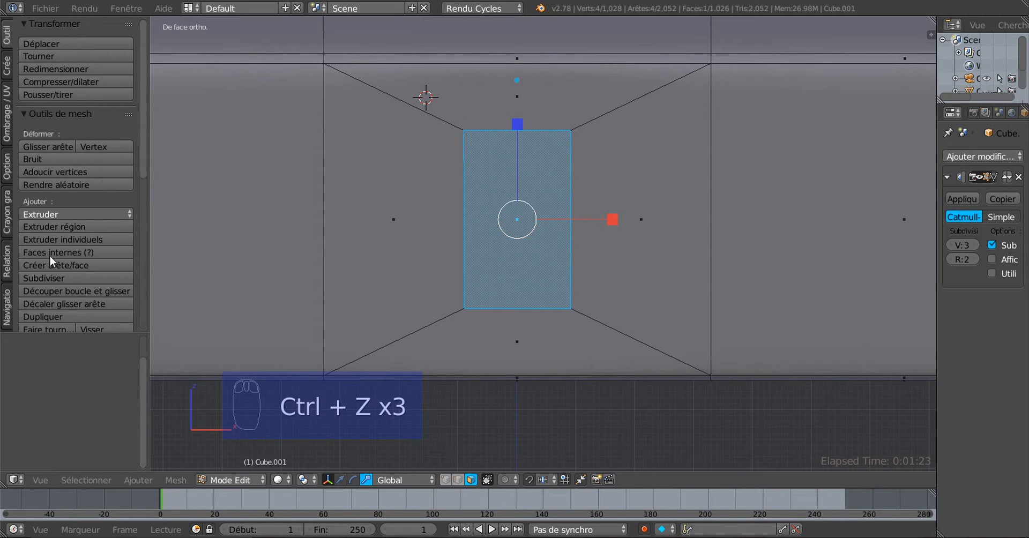
# - Subdivide the small inset face three times into an 8 by 8 grid
pyautogui.click(51, 275)
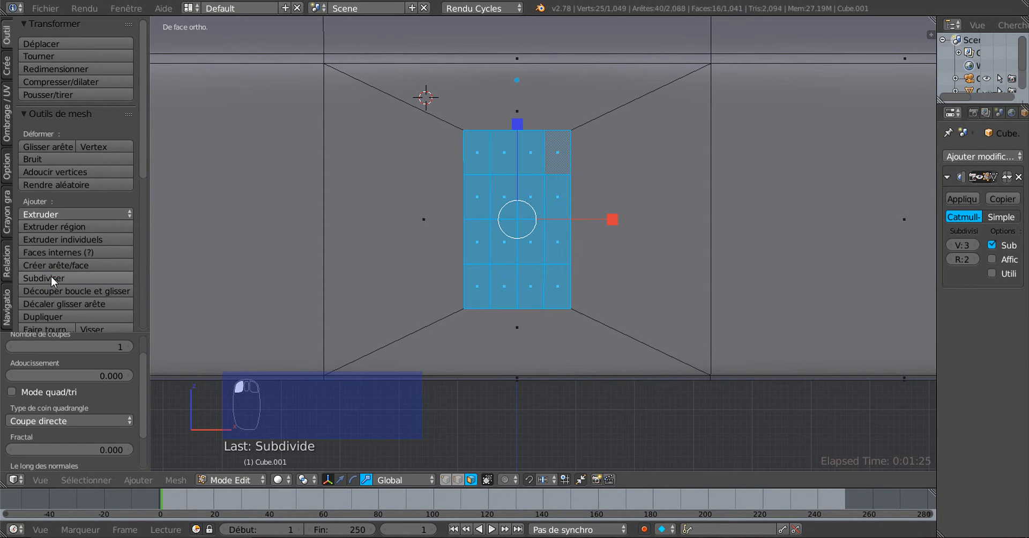
pyautogui.click(50, 275)
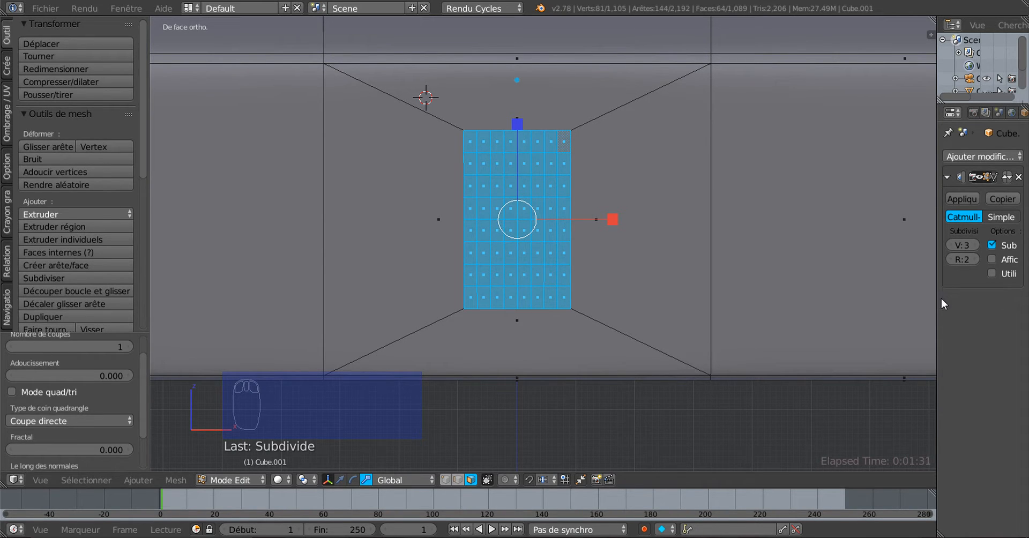
# - Widen the Properties editor to show more of the subdivision modifier's settings
pyautogui.moveTo(937, 301); pyautogui.dragTo(832, 300)
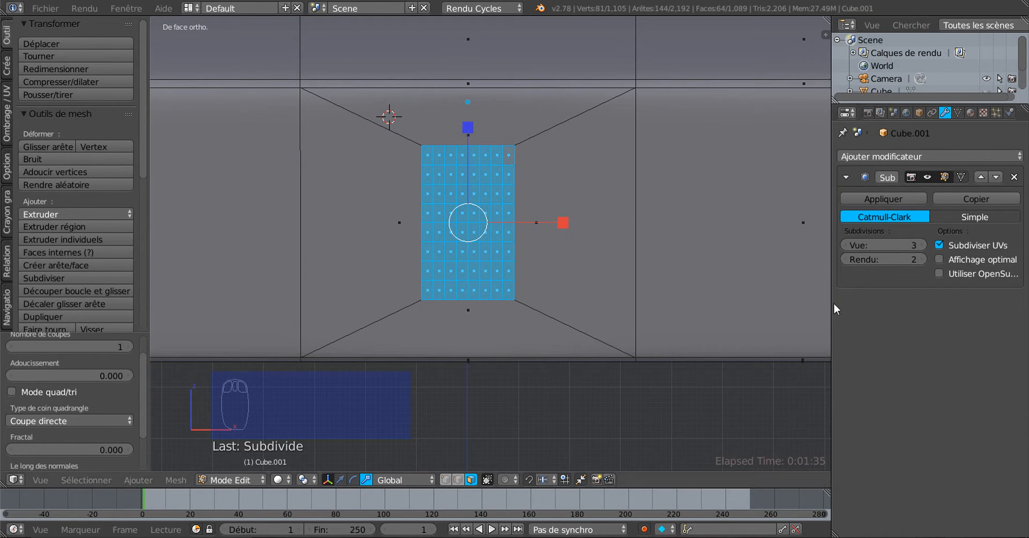
pyautogui.moveTo(829, 305); pyautogui.dragTo(863, 303)
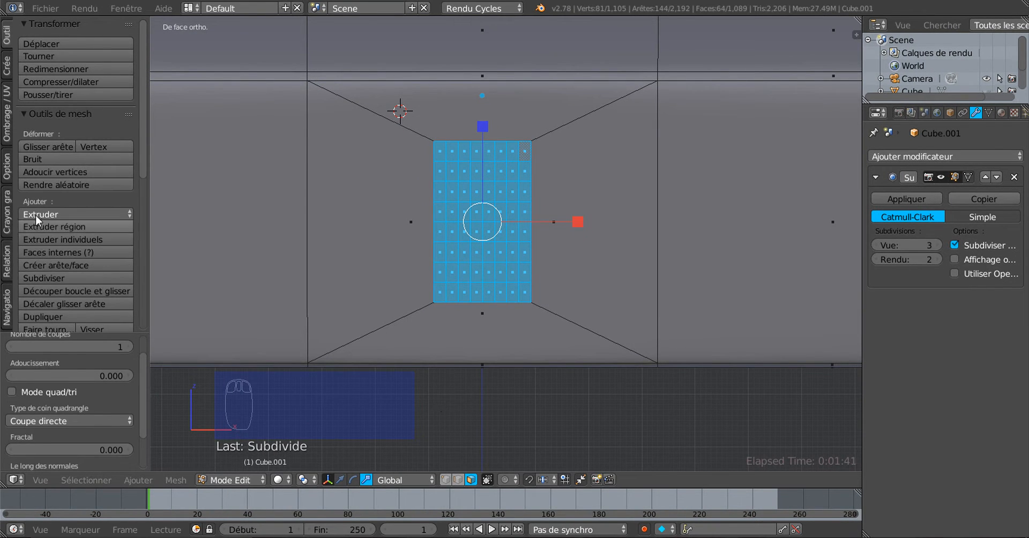
pyautogui.moveTo(863, 315); pyautogui.dragTo(843, 315)
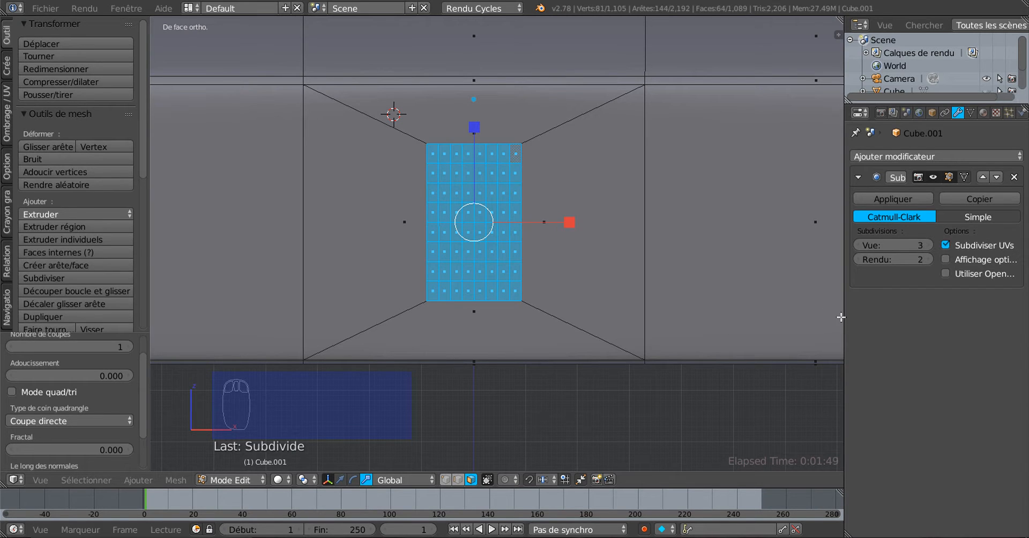
pyautogui.moveTo(843, 313); pyautogui.dragTo(890, 313)
pyautogui.scroll(3, 464, 226)
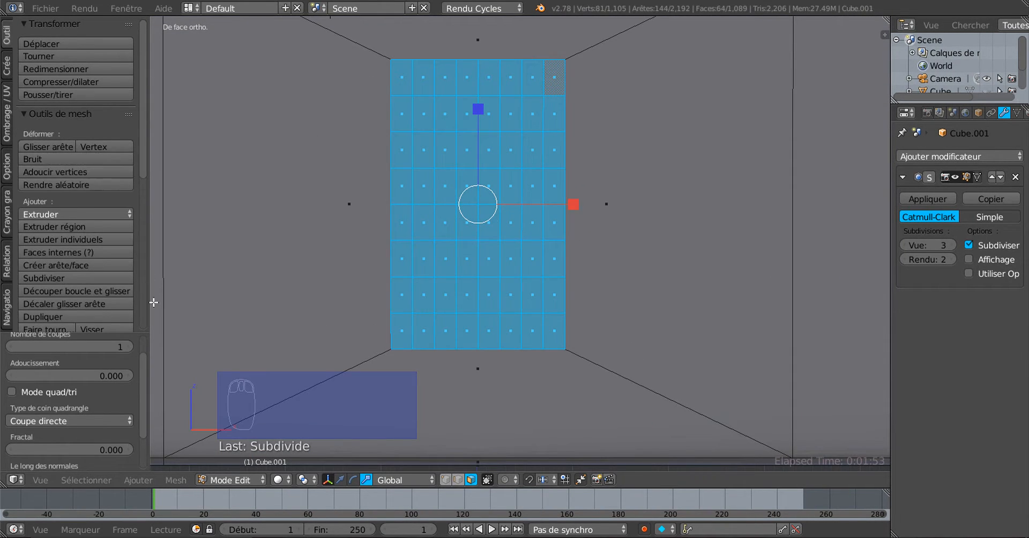
pyautogui.scroll(-2, 381, 260)
pyautogui.scroll(1, 419, 276)
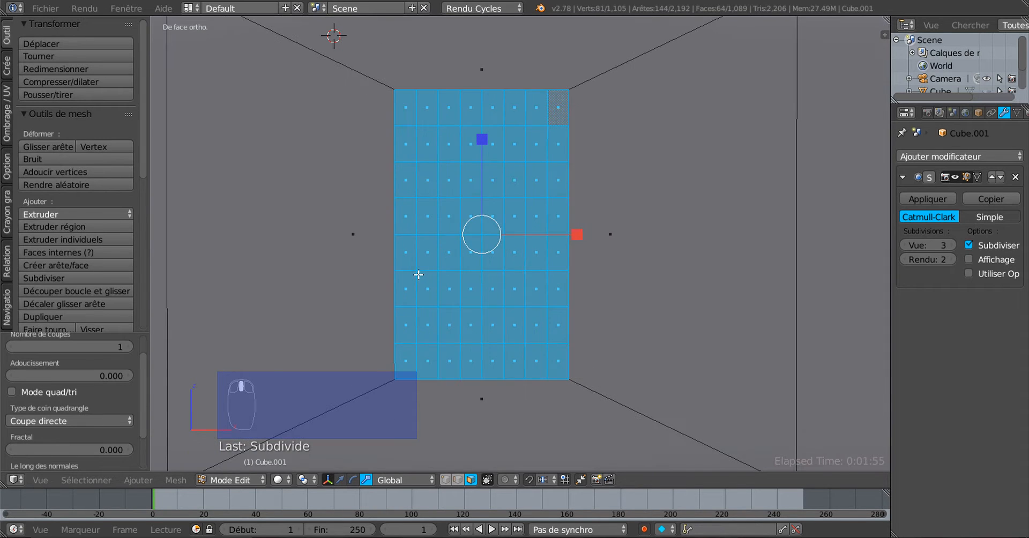
pyautogui.scroll(-2, 456, 262)
pyautogui.scroll(1, 511, 190)
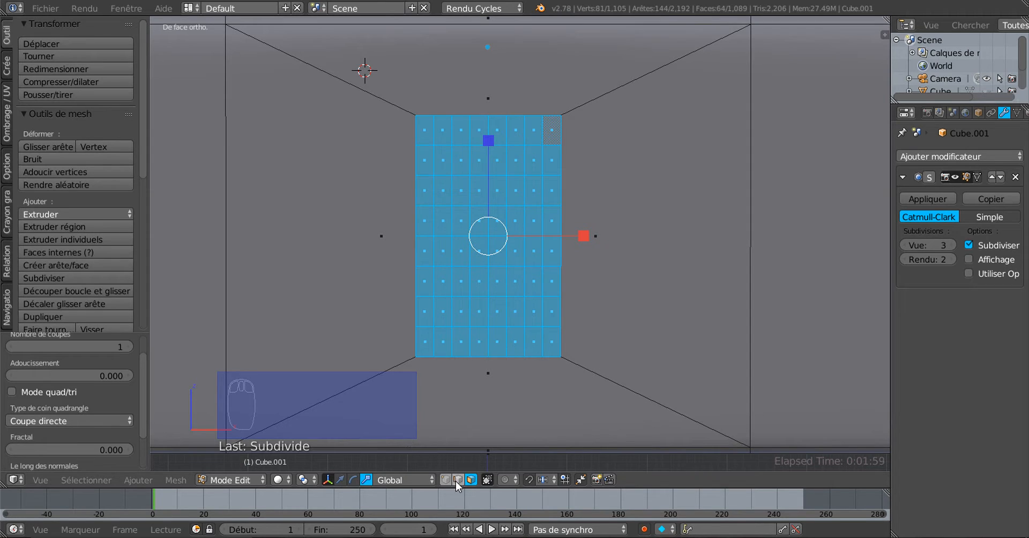
pyautogui.scroll(-2, 480, 224)
pyautogui.scroll(2, 478, 222)
# - Clear the selection, circle-select all faces of the 8 by 8 grid, and scale them by about 1.082 along Z
pyautogui.click(472, 479)
pyautogui.press('a')
pyautogui.press('c')
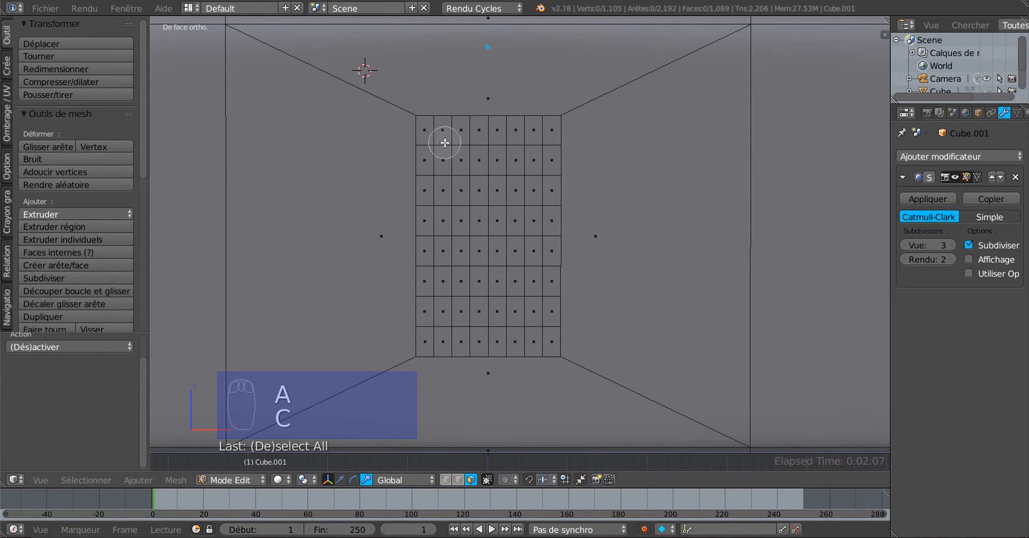
pyautogui.moveTo(443, 138)
pyautogui.mouseDown()
pyautogui.moveTo(517, 143)
pyautogui.moveTo(534, 166)
pyautogui.moveTo(535, 202)
pyautogui.moveTo(503, 216)
pyautogui.moveTo(441, 214)
pyautogui.mouseUp()
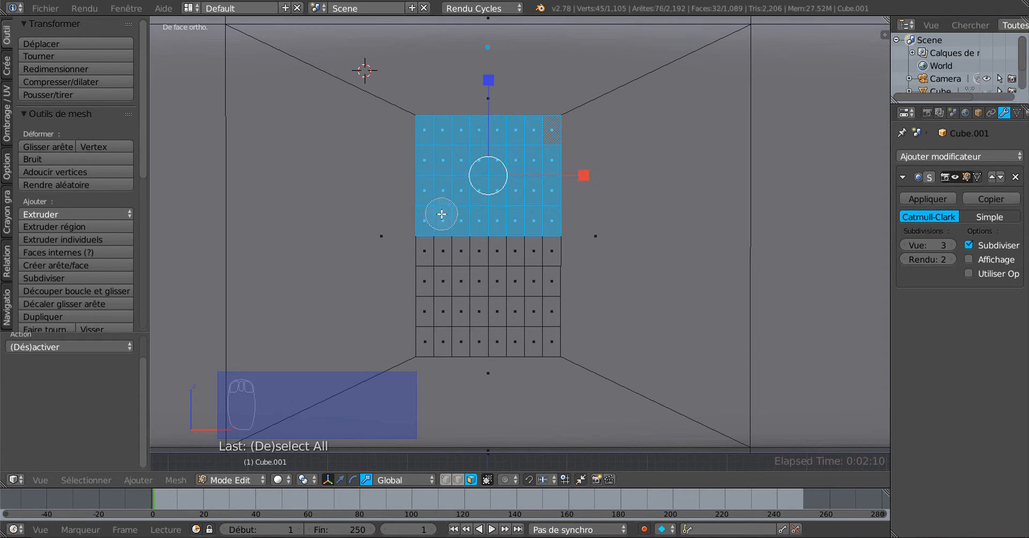
pyautogui.rightClick(505, 166)
pyautogui.press('c')
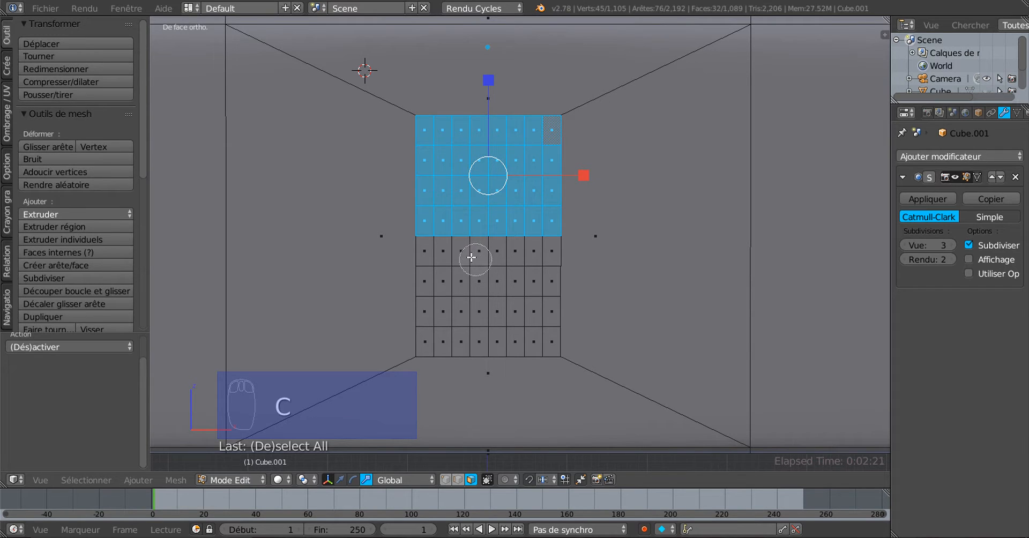
pyautogui.moveTo(448, 246)
pyautogui.mouseDown()
pyautogui.moveTo(528, 237)
pyautogui.moveTo(541, 290)
pyautogui.moveTo(526, 335)
pyautogui.moveTo(453, 299)
pyautogui.moveTo(441, 321)
pyautogui.mouseUp()
pyautogui.rightClick(441, 321)
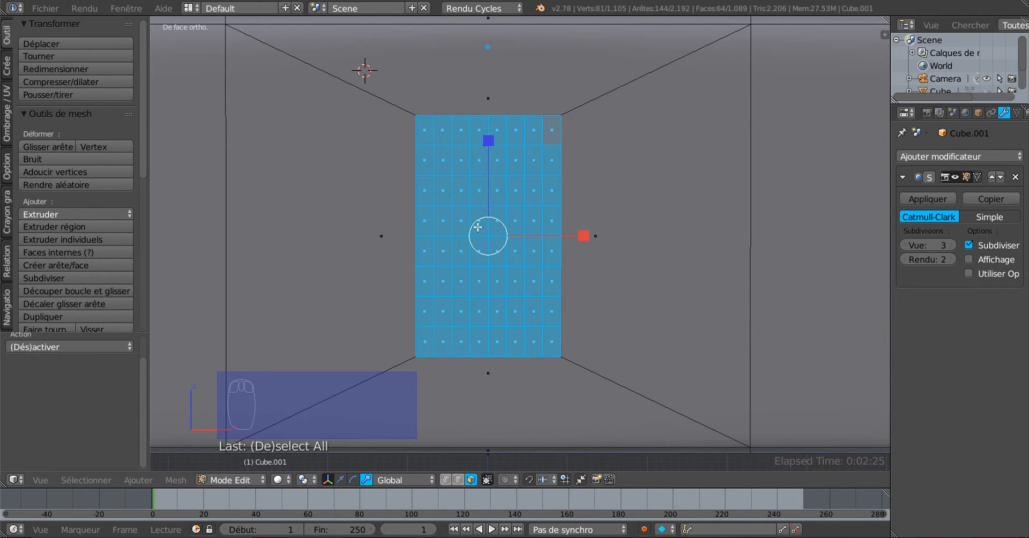
pyautogui.moveTo(488, 141); pyautogui.dragTo(489, 132)
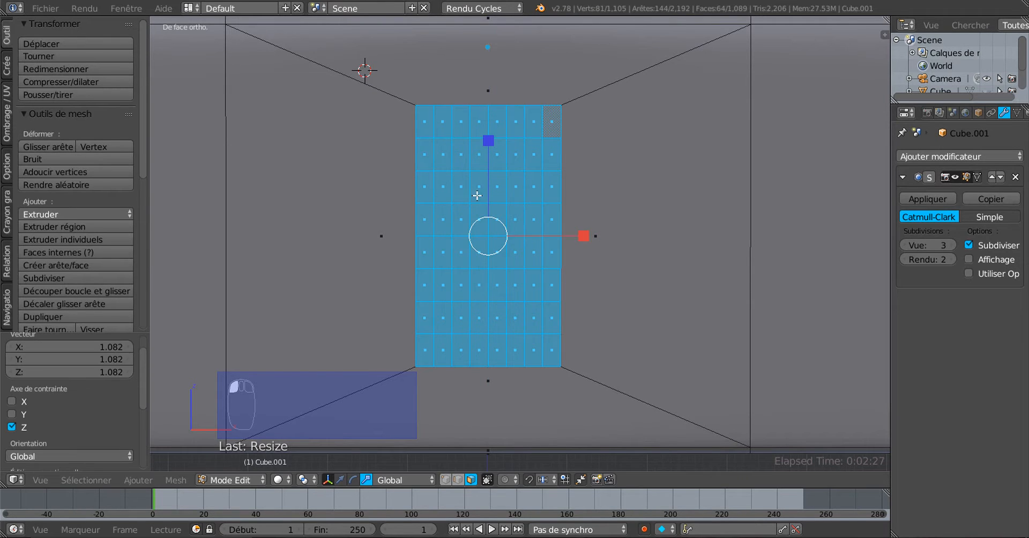
# - Select only the upper four rows of the 8 by 8 face grid and reshape them with LoopTools Circle
pyautogui.press('a')
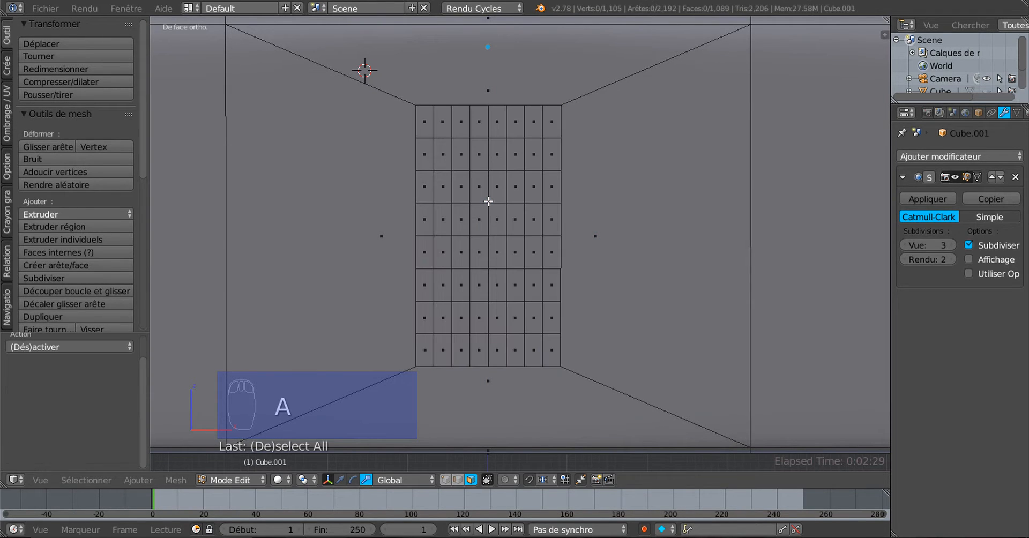
pyautogui.press('c')
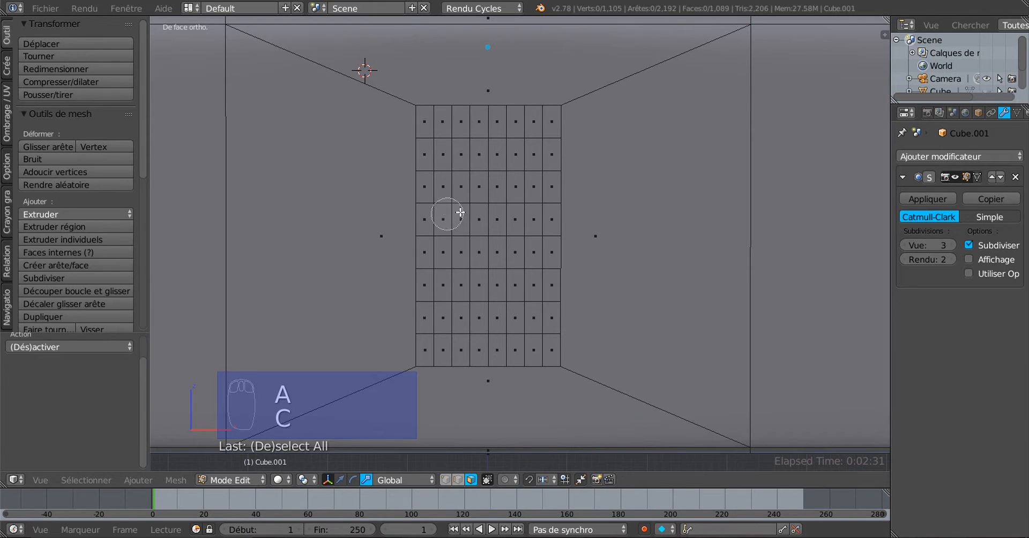
pyautogui.moveTo(459, 213)
pyautogui.mouseDown()
pyautogui.moveTo(535, 200)
pyautogui.moveTo(531, 143)
pyautogui.moveTo(480, 129)
pyautogui.moveTo(453, 166)
pyautogui.moveTo(441, 153)
pyautogui.moveTo(476, 145)
pyautogui.mouseUp()
pyautogui.rightClick(476, 148)
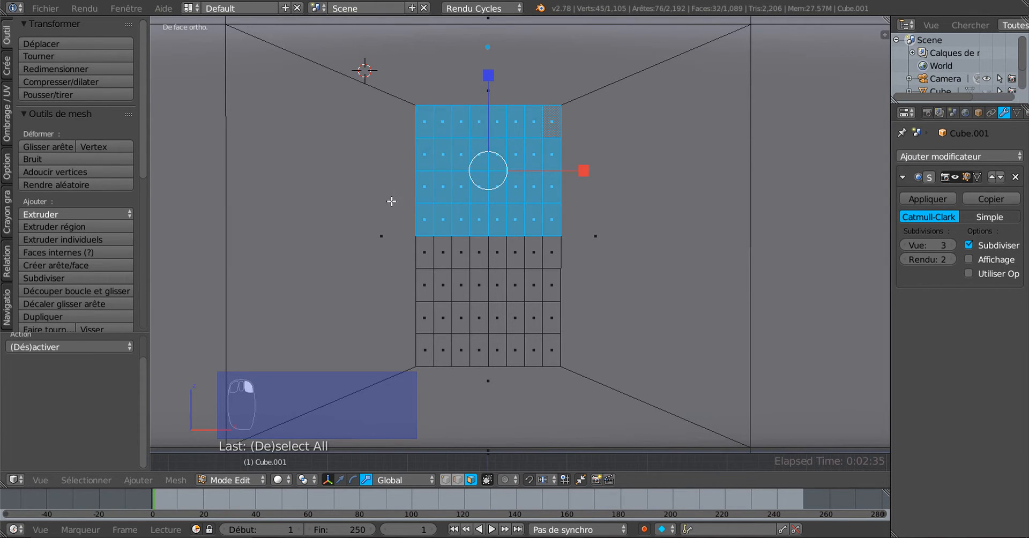
pyautogui.scroll(-4, 390, 202)
pyautogui.scroll(1, 375, 207)
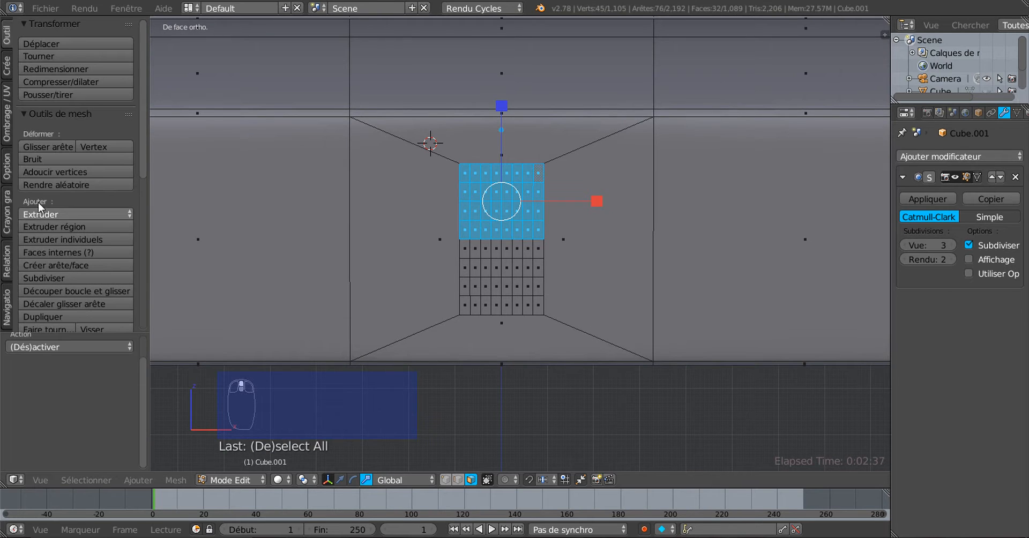
pyautogui.moveTo(142, 169); pyautogui.dragTo(152, 289)
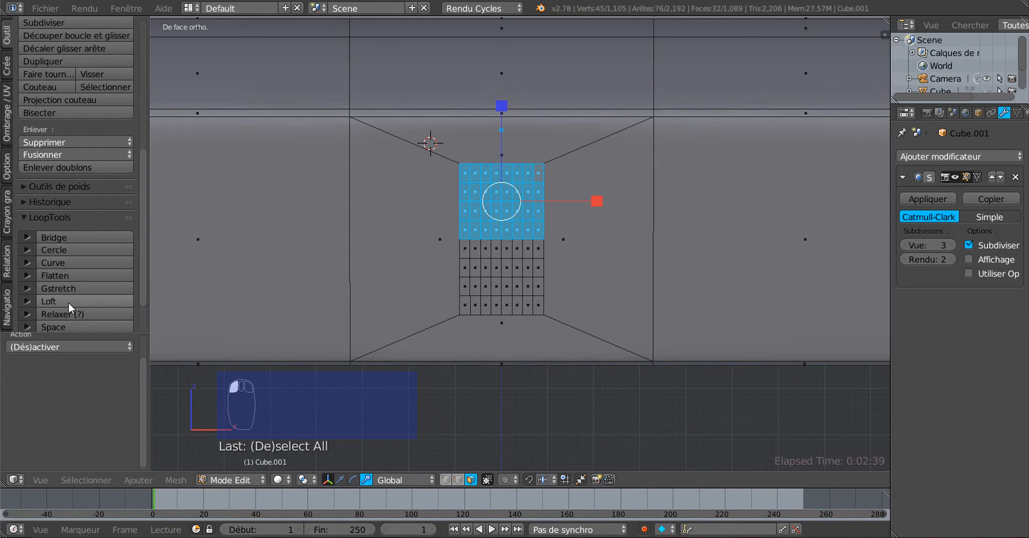
pyautogui.click(44, 217)
pyautogui.click(43, 216)
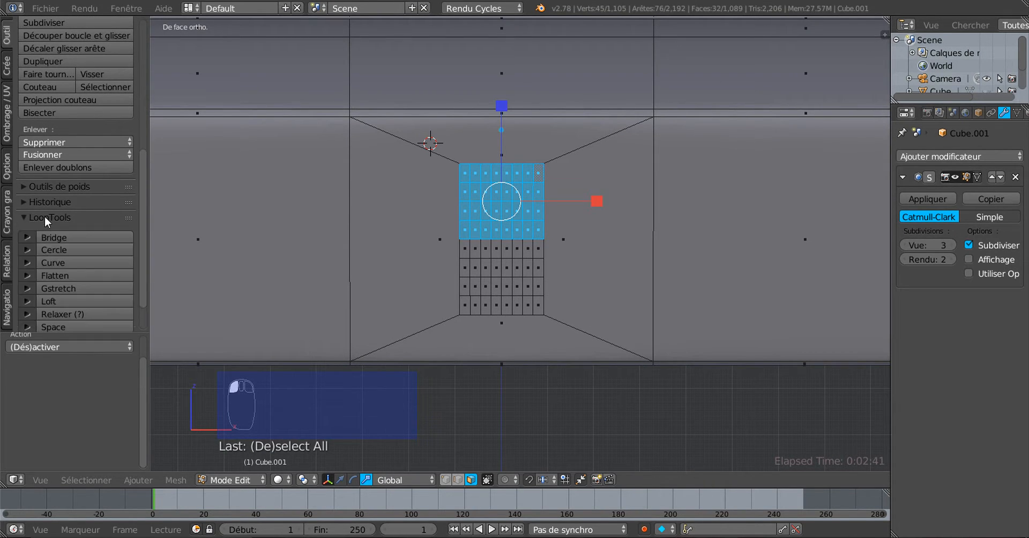
pyautogui.scroll(-2, 68, 303)
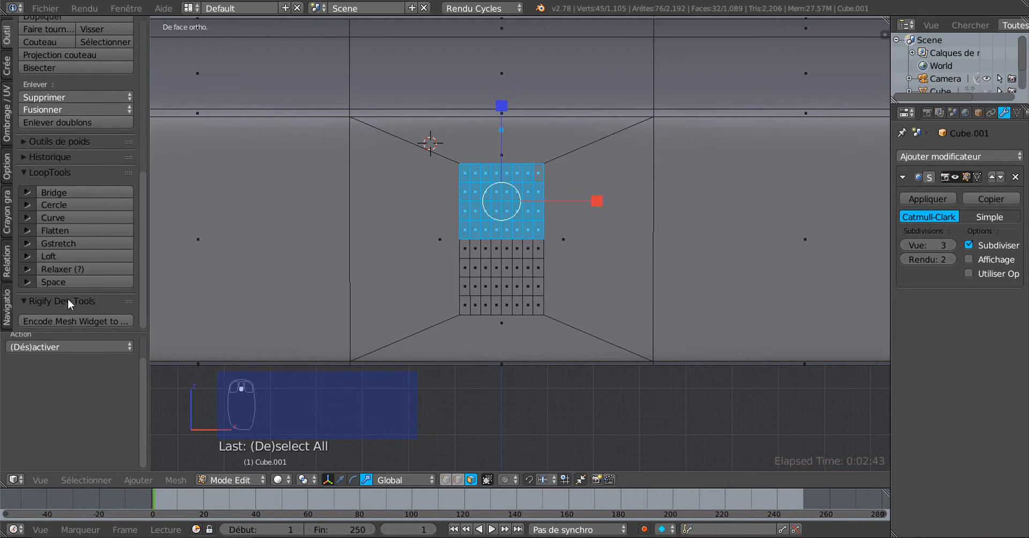
pyautogui.click(55, 204)
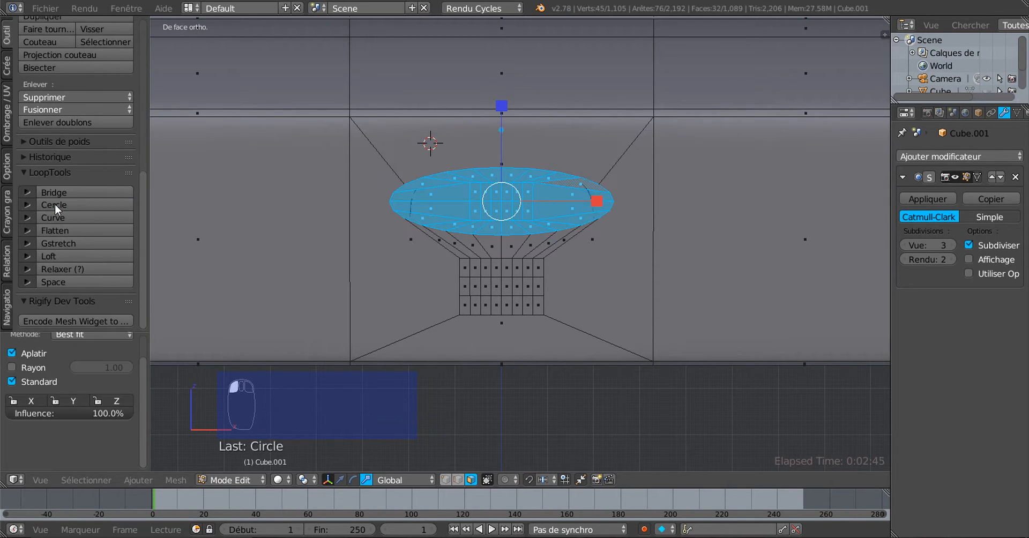
# - Narrow the selected ellipse into a round circle by scaling it along X by about 0.339 and again by 0.921
pyautogui.press('s')
pyautogui.press('x')
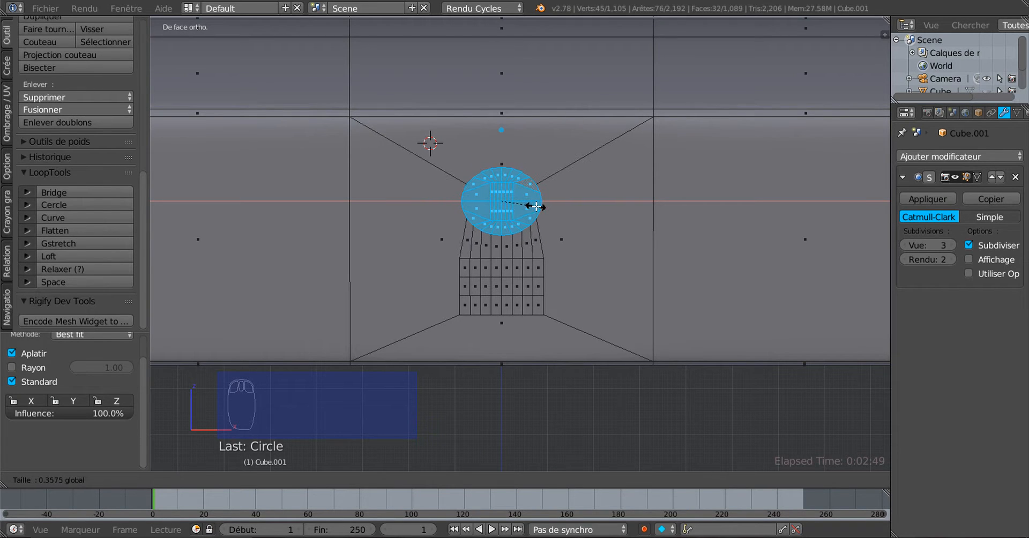
pyautogui.click(534, 207)
pyautogui.scroll(3, 560, 212)
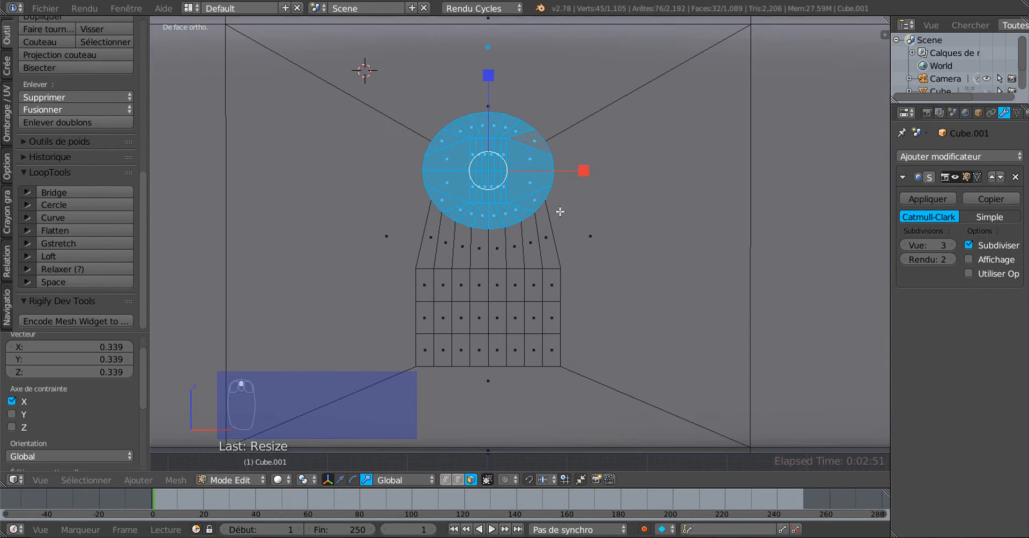
pyautogui.press('s')
pyautogui.press('x')
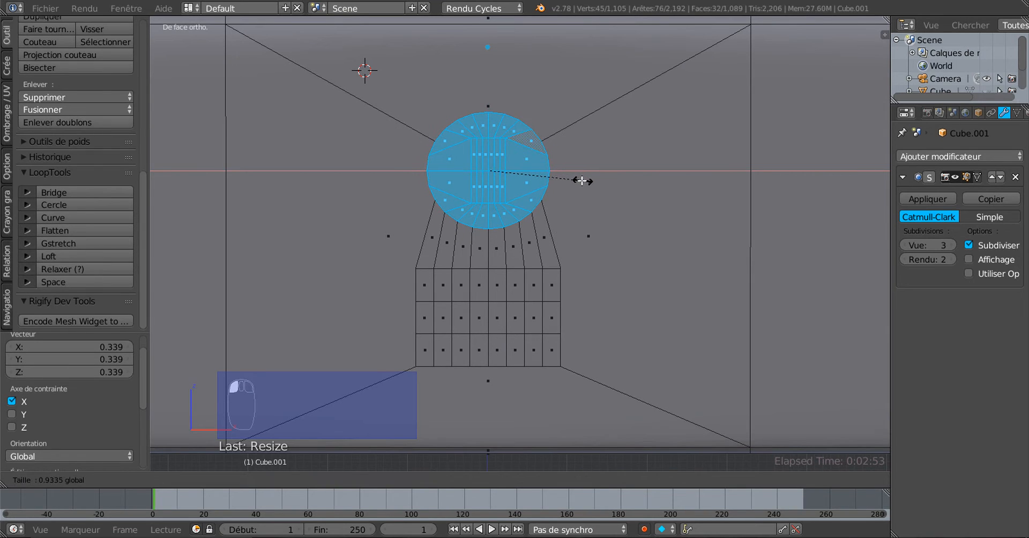
pyautogui.click(581, 180)
pyautogui.scroll(-1, 542, 189)
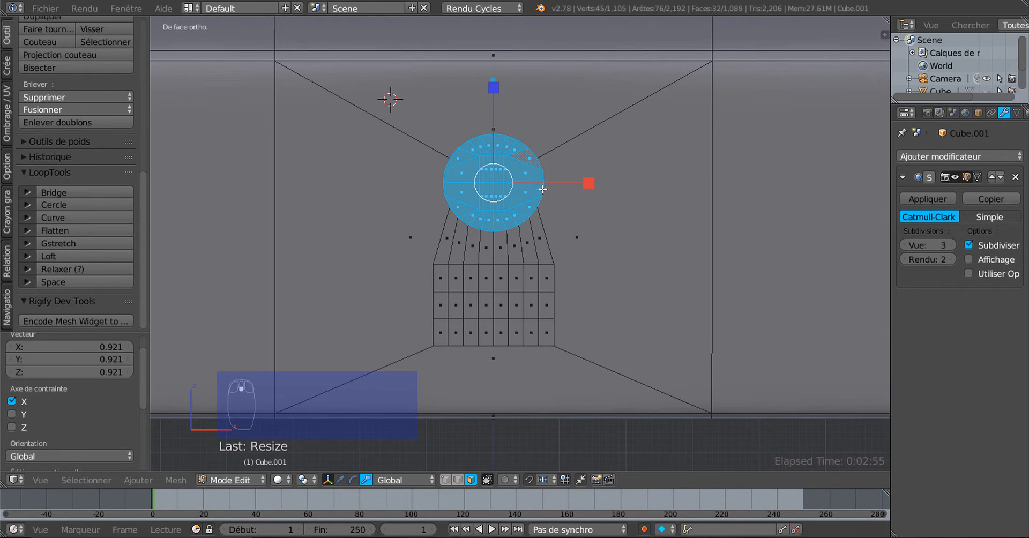
pyautogui.scroll(1, 552, 228)
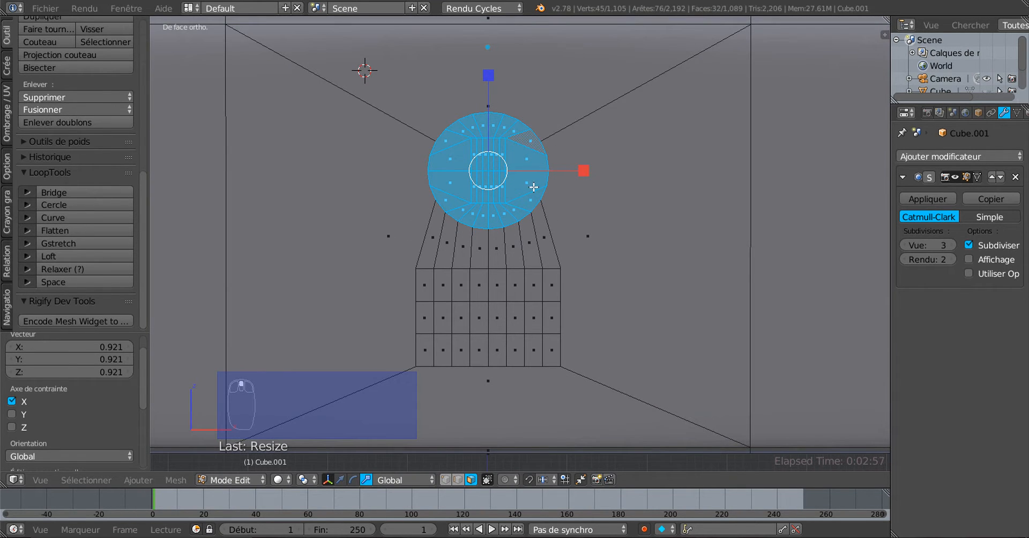
# - Add the two central face columns below the circle to the selection and delete all selected faces to open the keyhole
pyautogui.keyDown('shift'); pyautogui.rightClick(495, 244); pyautogui.keyUp('shift')
pyautogui.keyDown('shift'); pyautogui.rightClick(479, 248); pyautogui.keyUp('shift')
pyautogui.keyDown('shift'); pyautogui.rightClick(498, 284); pyautogui.keyUp('shift')
pyautogui.keyDown('shift'); pyautogui.rightClick(481, 285); pyautogui.keyUp('shift')
pyautogui.keyDown('shift'); pyautogui.rightClick(493, 318); pyautogui.keyUp('shift')
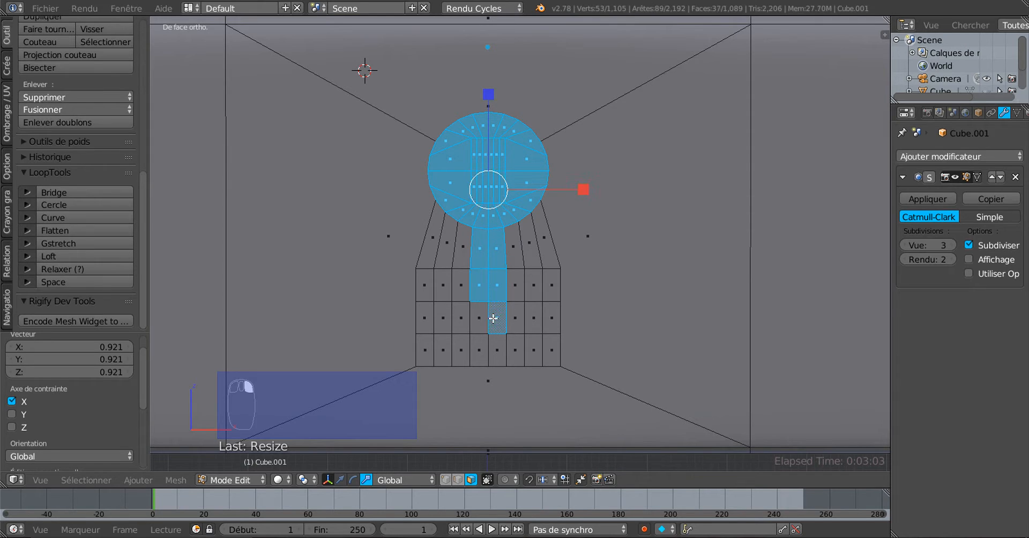
pyautogui.keyDown('shift'); pyautogui.rightClick(481, 319); pyautogui.keyUp('shift')
pyautogui.keyDown('shift'); pyautogui.rightClick(496, 348); pyautogui.keyUp('shift')
pyautogui.keyDown('shift'); pyautogui.rightClick(480, 350); pyautogui.keyUp('shift')
pyautogui.scroll(-1, 484, 213)
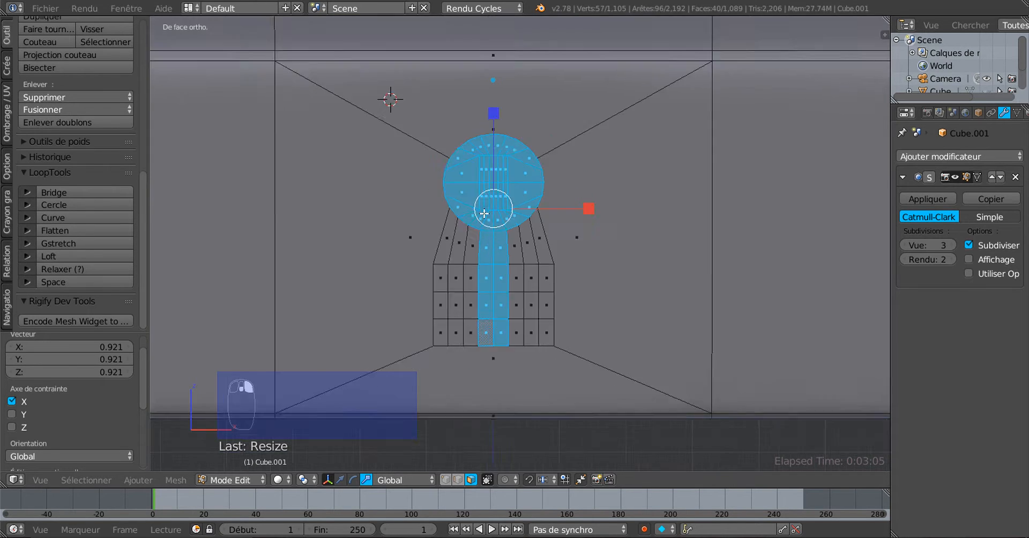
pyautogui.scroll(1, 484, 214)
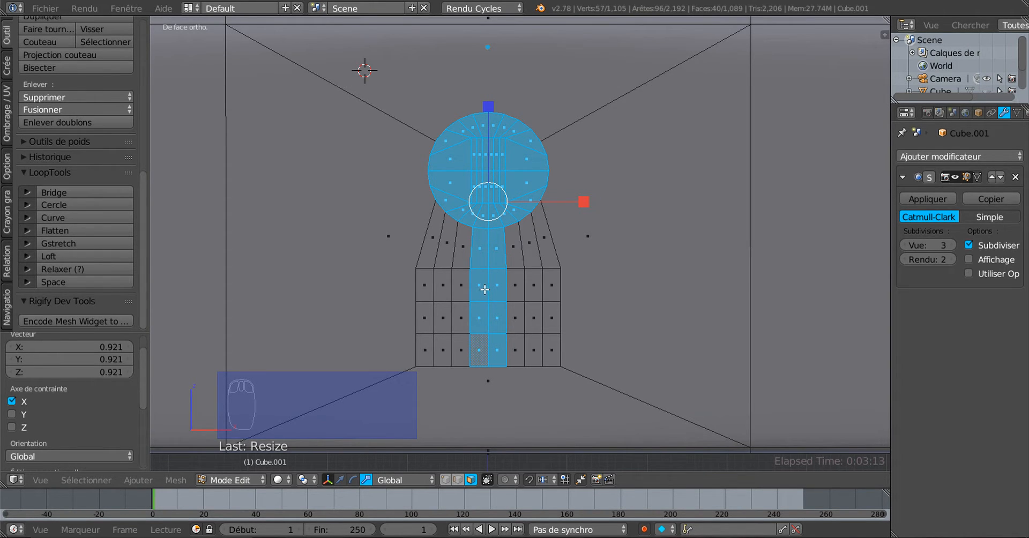
pyautogui.press('x')
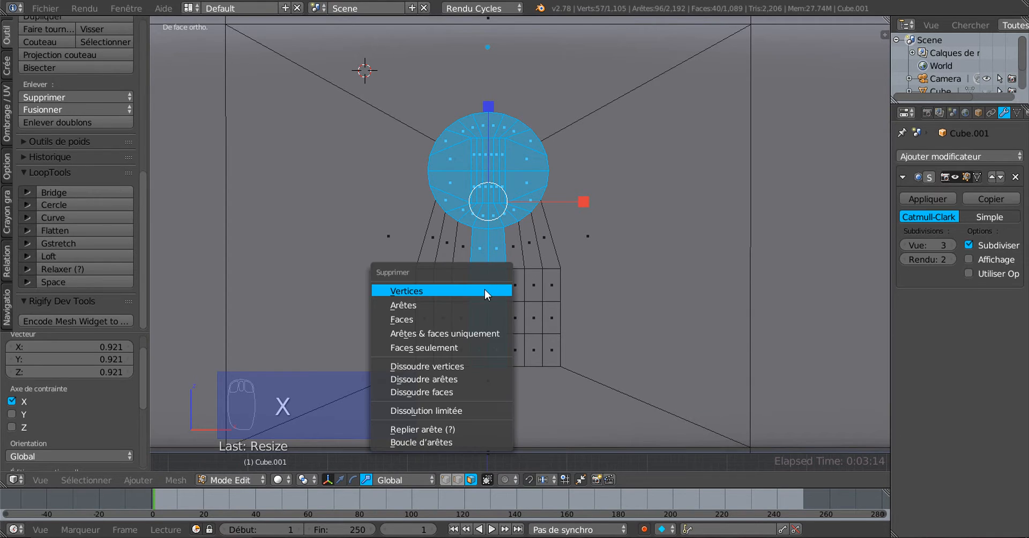
pyautogui.click(472, 318)
pyautogui.scroll(3, 477, 310)
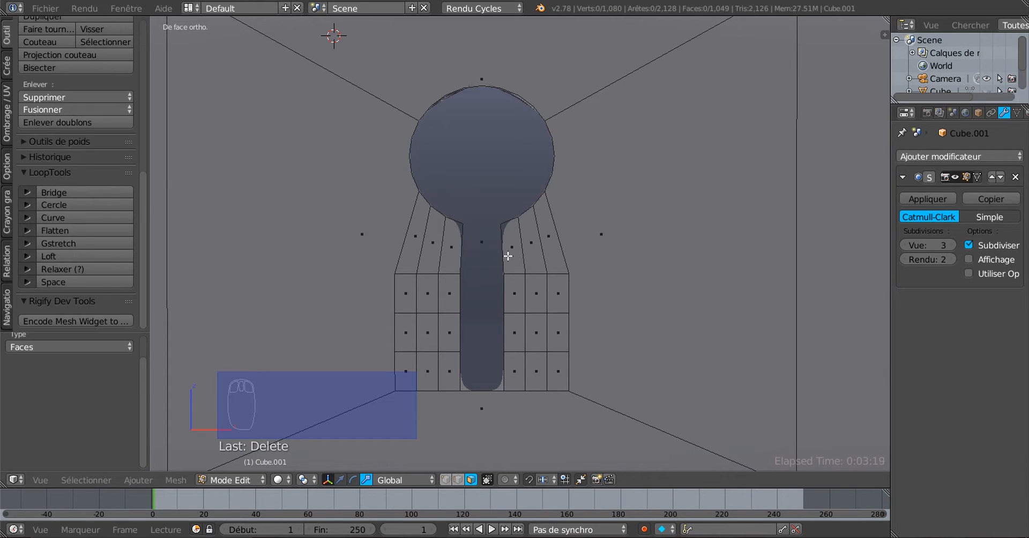
# - In vertex mode, select the keyhole's two bottom corner vertices and scale them apart by about 1.411 along X
pyautogui.scroll(-2, 510, 252)
pyautogui.scroll(2, 510, 253)
pyautogui.keyDown('shift'); pyautogui.moveTo(505, 402); pyautogui.dragTo(527, 327, button='middle'); pyautogui.keyUp('shift')
pyautogui.scroll(2, 523, 219)
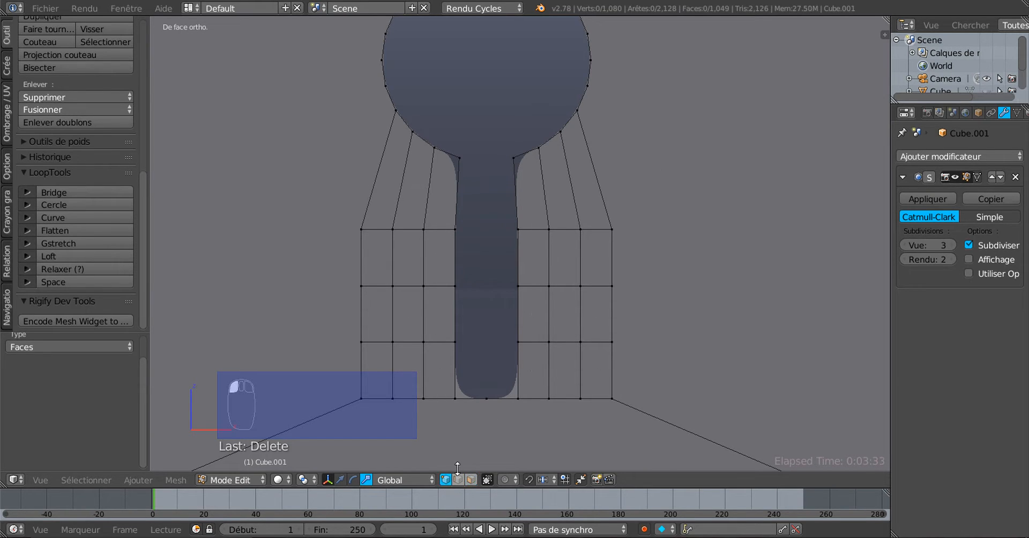
pyautogui.press('1')
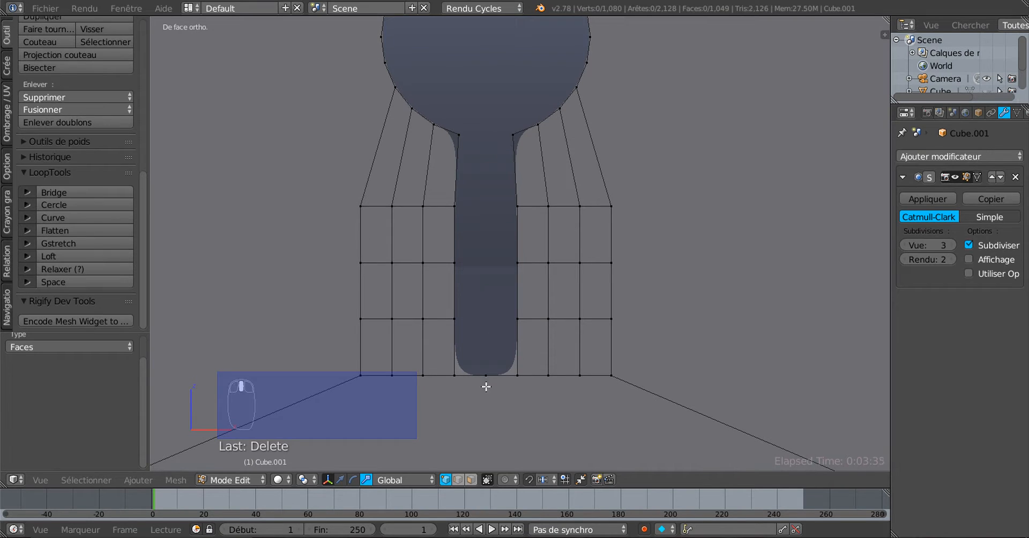
pyautogui.rightClick(518, 378)
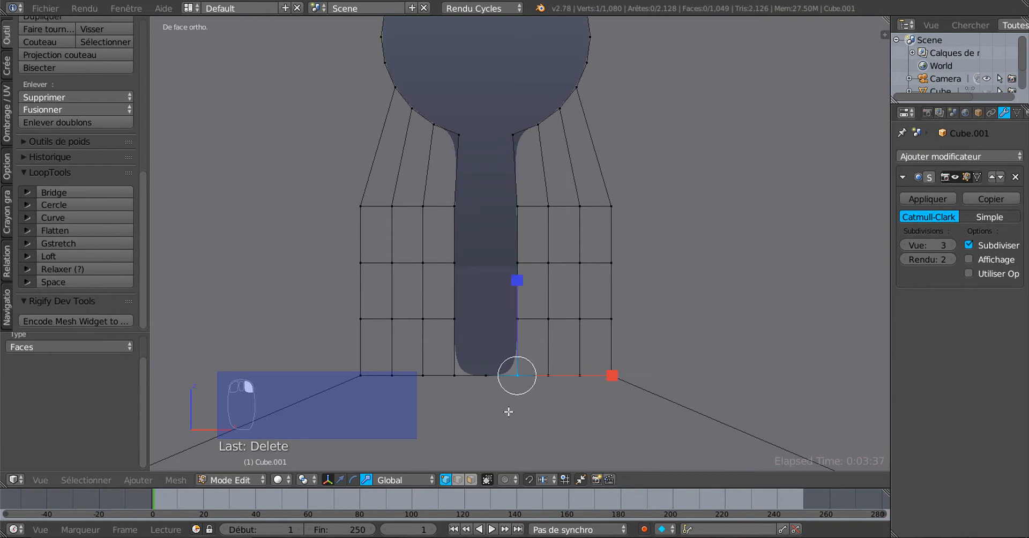
pyautogui.keyDown('shift'); pyautogui.rightClick(452, 375); pyautogui.keyUp('shift')
pyautogui.press('s')
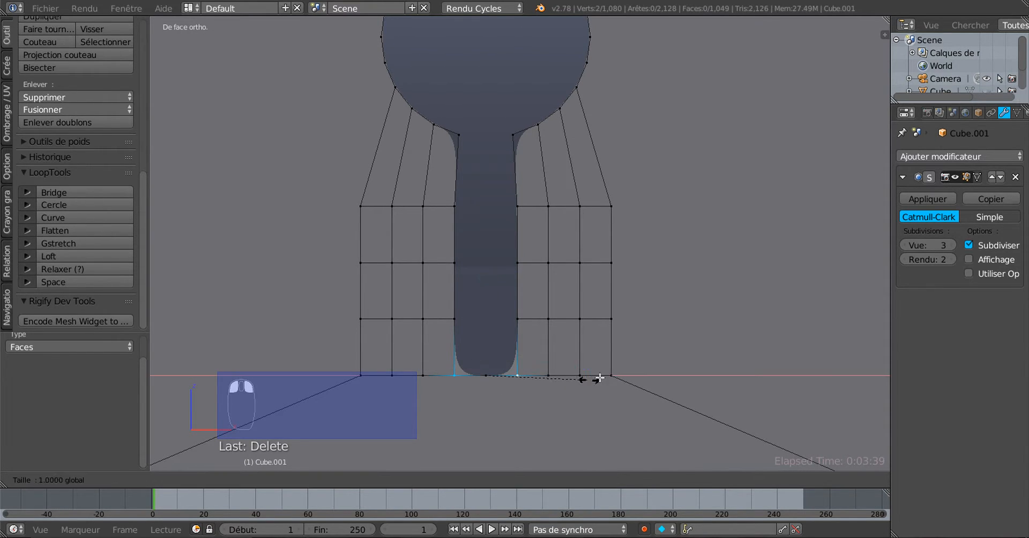
pyautogui.click(631, 369)
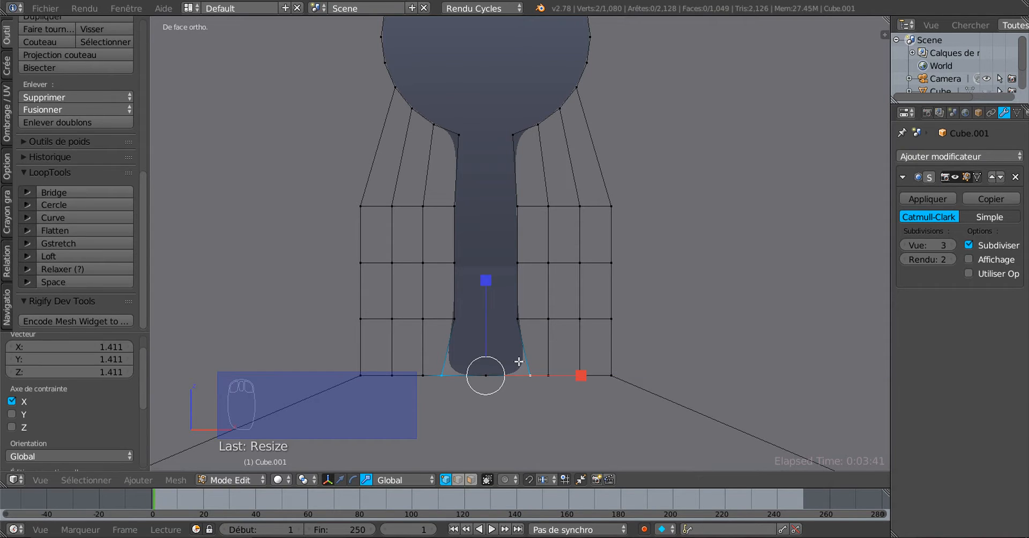
# - Select the five vertices along the right side of the keyhole's slot and straighten them with LoopTools Gstretch
pyautogui.rightClick(528, 371)
pyautogui.keyDown('shift'); pyautogui.rightClick(516, 324); pyautogui.keyUp('shift')
pyautogui.keyDown('shift'); pyautogui.rightClick(516, 255); pyautogui.keyUp('shift')
pyautogui.keyDown('shift'); pyautogui.rightClick(515, 187); pyautogui.keyUp('shift')
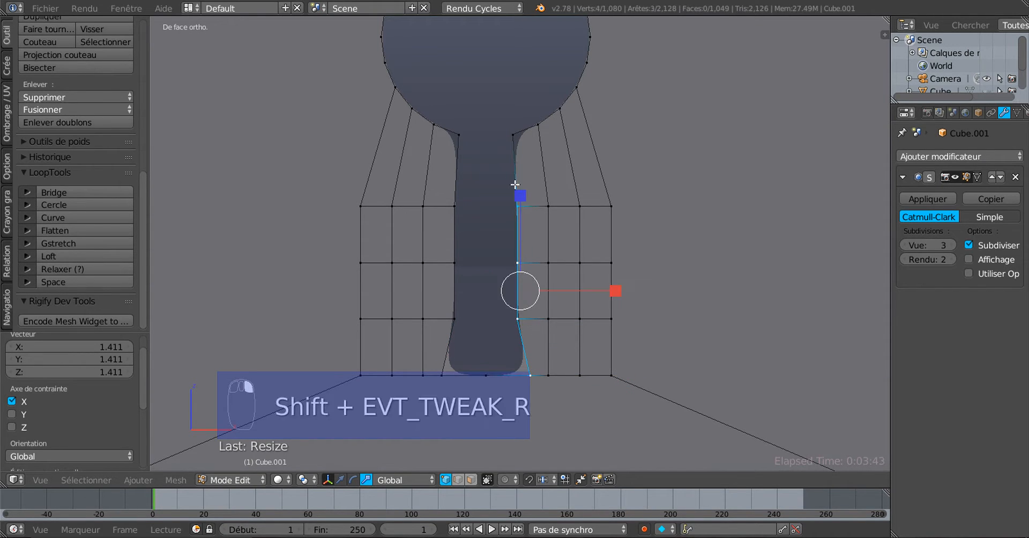
pyautogui.keyDown('shift'); pyautogui.rightClick(505, 129); pyautogui.keyUp('shift')
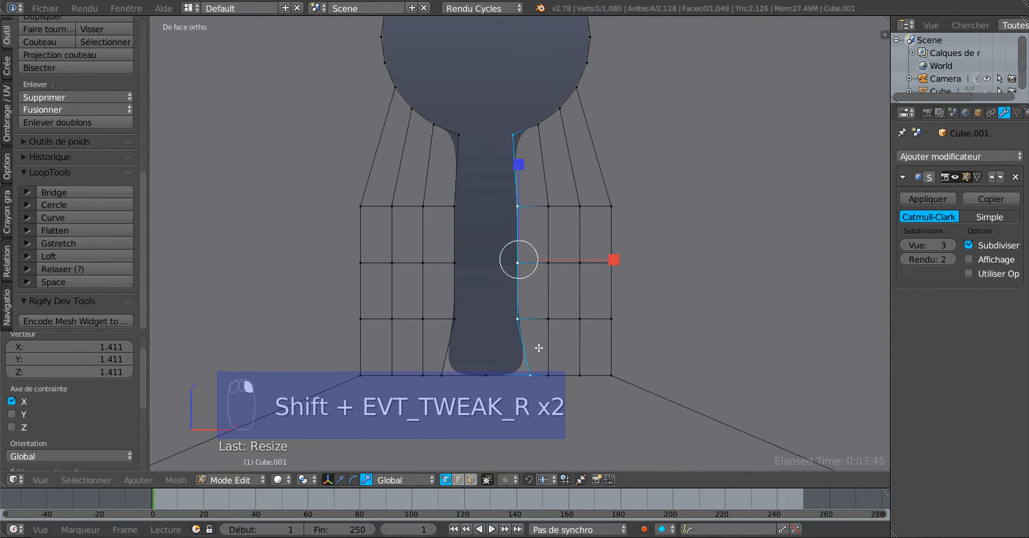
pyautogui.click(58, 239)
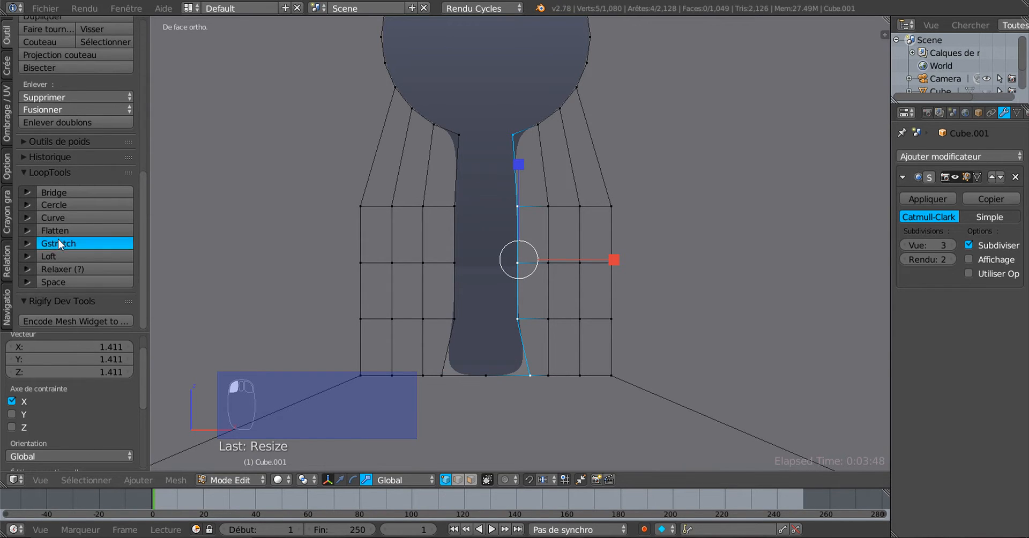
# - Select the five vertices along the left side of the keyhole's slot and straighten them with LoopTools Gstretch
pyautogui.rightClick(454, 134)
pyautogui.keyDown('shift'); pyautogui.rightClick(454, 207); pyautogui.keyUp('shift')
pyautogui.keyDown('shift'); pyautogui.rightClick(453, 262); pyautogui.keyUp('shift')
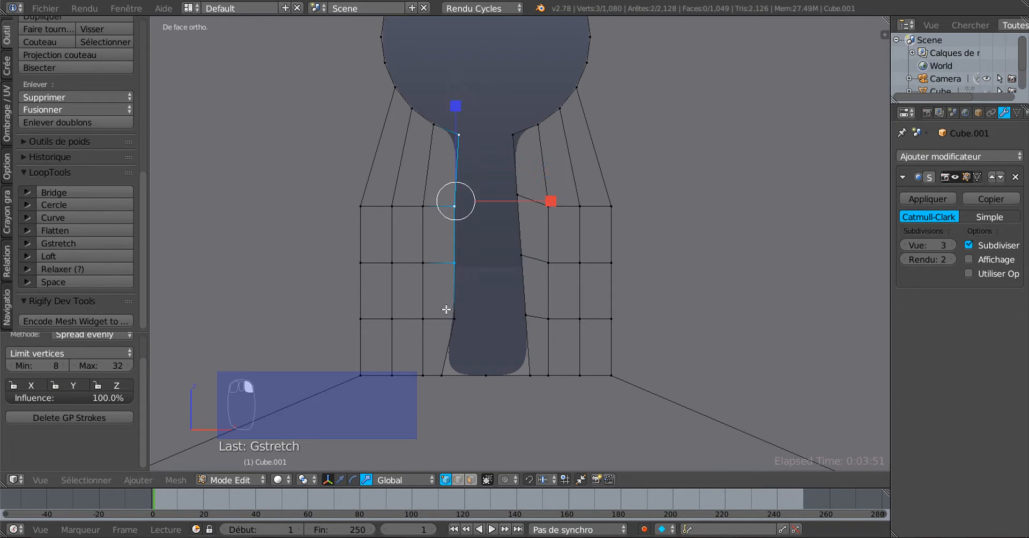
pyautogui.keyDown('shift'); pyautogui.rightClick(451, 317); pyautogui.keyUp('shift')
pyautogui.keyDown('shift'); pyautogui.rightClick(441, 374); pyautogui.keyUp('shift')
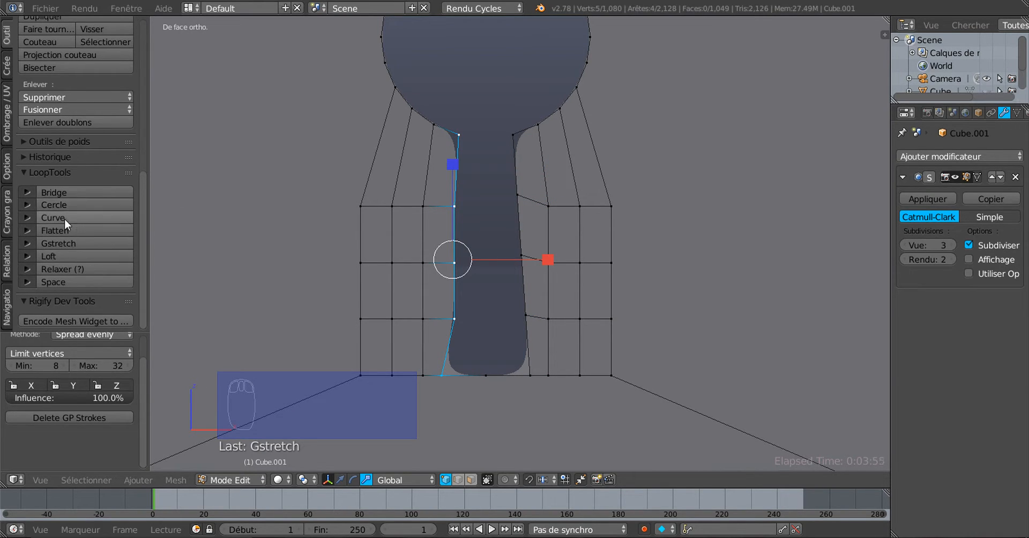
pyautogui.click(65, 241)
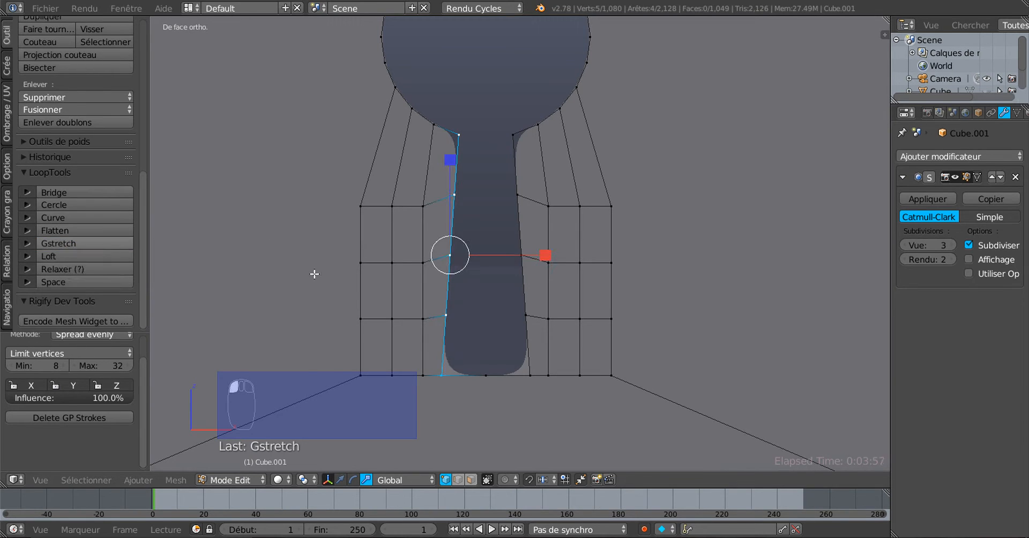
# - Select the vertices around the keyhole's circular head, from the right neck corner around to the left neck corner
pyautogui.scroll(-3, 312, 278)
pyautogui.scroll(2, 565, 143)
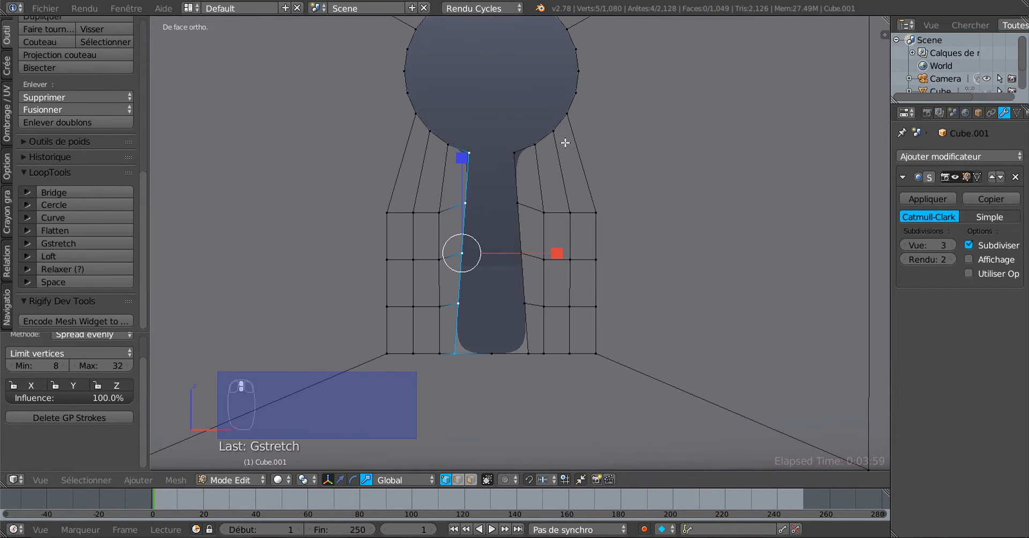
pyautogui.keyDown('alt'); pyautogui.rightClick(550, 136); pyautogui.keyUp('alt')
pyautogui.keyDown('ctrl'); pyautogui.rightClick(582, 81); pyautogui.keyUp('ctrl')
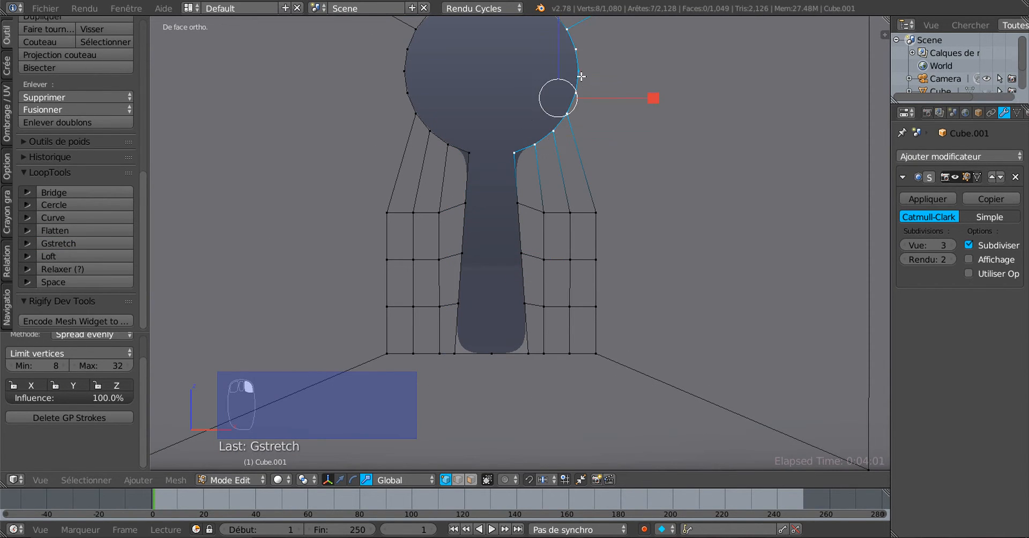
pyautogui.scroll(-2, 551, 112)
pyautogui.keyDown('ctrl'); pyautogui.rightClick(462, 166); pyautogui.keyUp('ctrl')
pyautogui.keyDown('ctrl'); pyautogui.rightClick(452, 104); pyautogui.keyUp('ctrl')
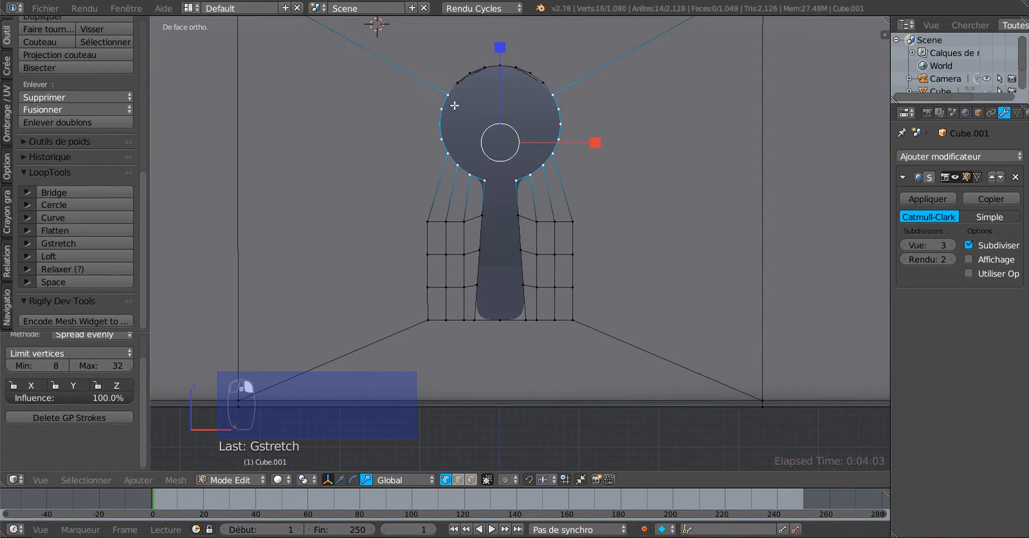
pyautogui.keyDown('ctrl'); pyautogui.rightClick(475, 72); pyautogui.keyUp('ctrl')
pyautogui.keyDown('shift'); pyautogui.moveTo(604, 105); pyautogui.dragTo(618, 257, button='middle'); pyautogui.keyUp('shift')
pyautogui.scroll(6, 498, 227)
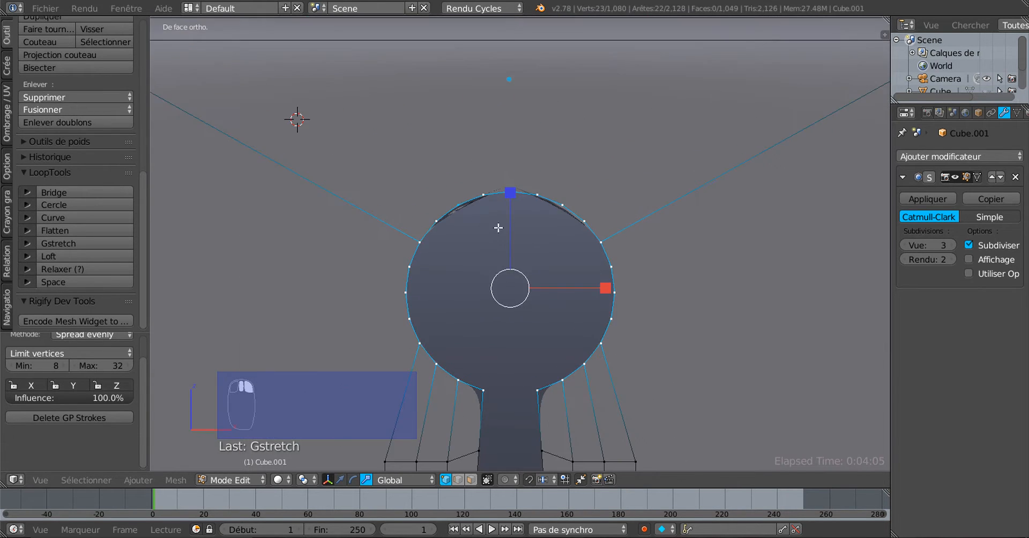
# - Examine the upper edge of the keyhole's circular head in both solid and wireframe display
pyautogui.scroll(2, 425, 185)
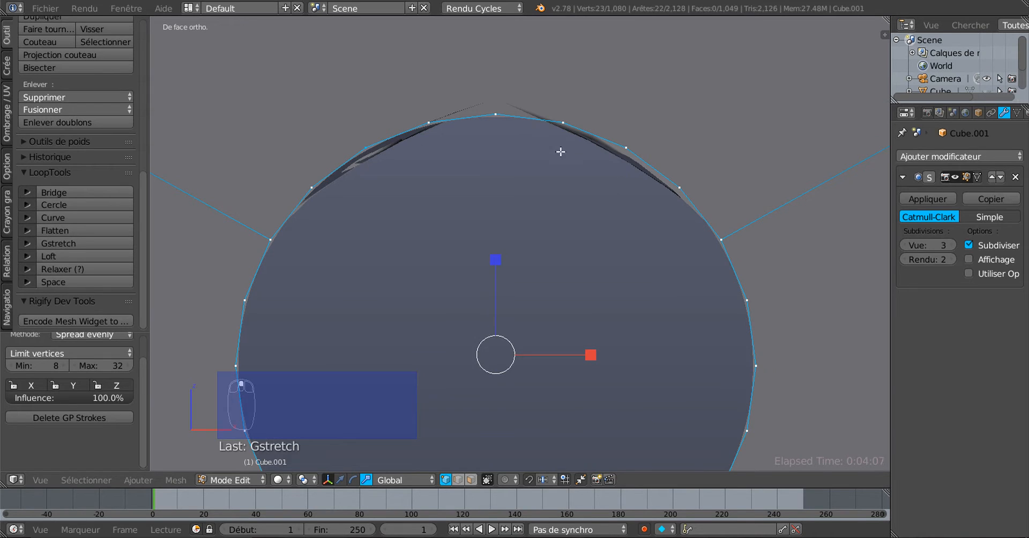
pyautogui.rightClick(598, 144)
pyautogui.scroll(-3, 553, 193)
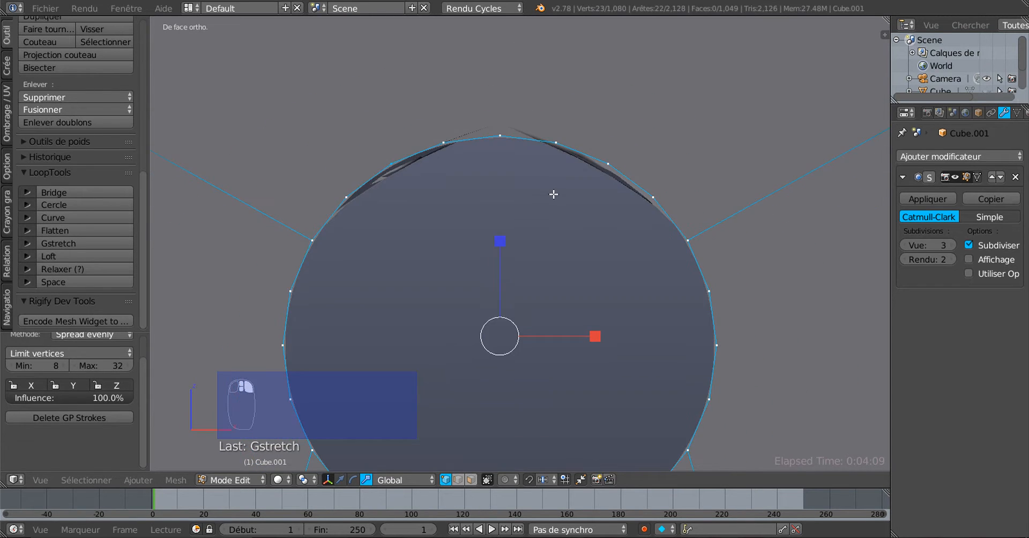
pyautogui.moveTo(567, 244); pyautogui.dragTo(521, 305, button='middle')
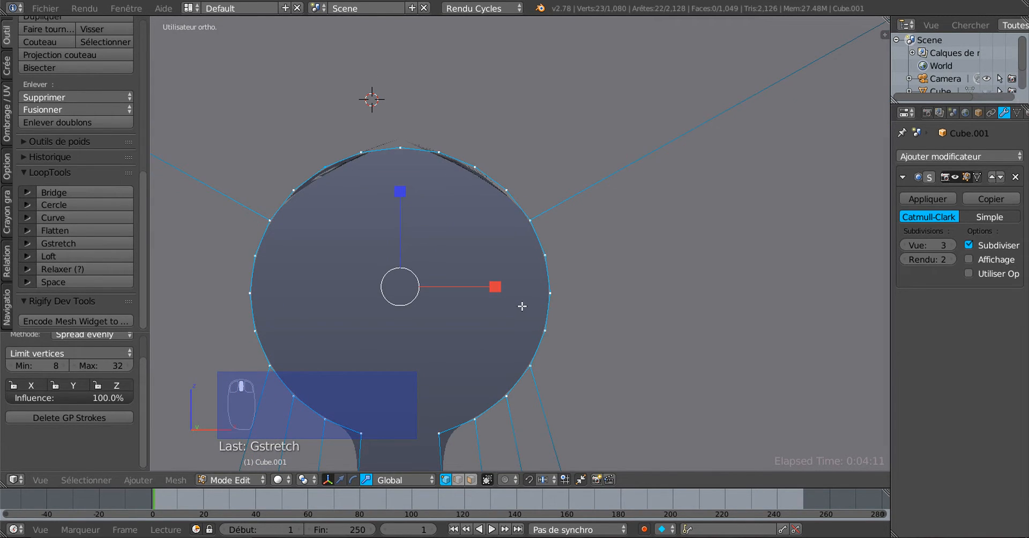
pyautogui.press('z')
pyautogui.scroll(3, 466, 231)
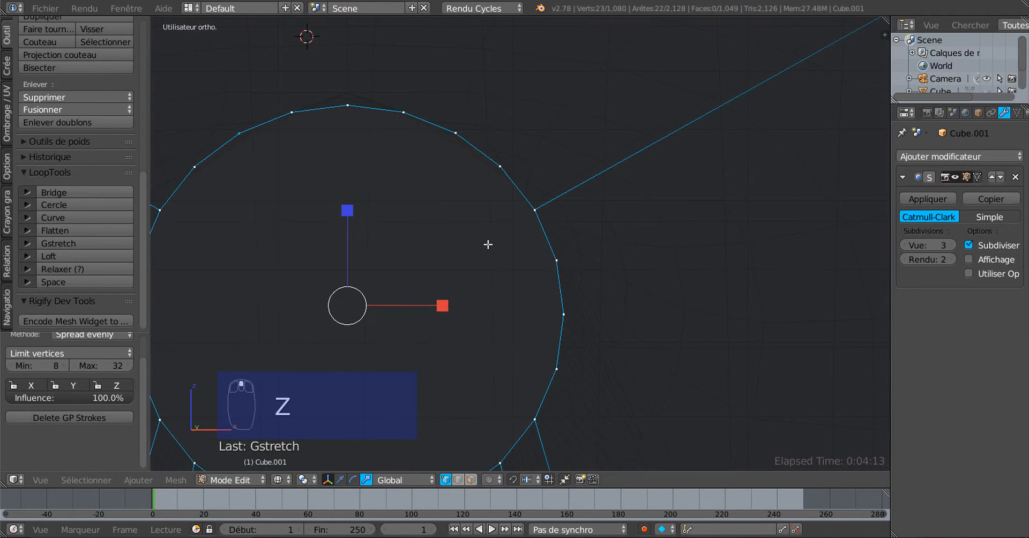
pyautogui.moveTo(629, 334); pyautogui.dragTo(611, 324, button='middle')
pyautogui.scroll(-2, 608, 330)
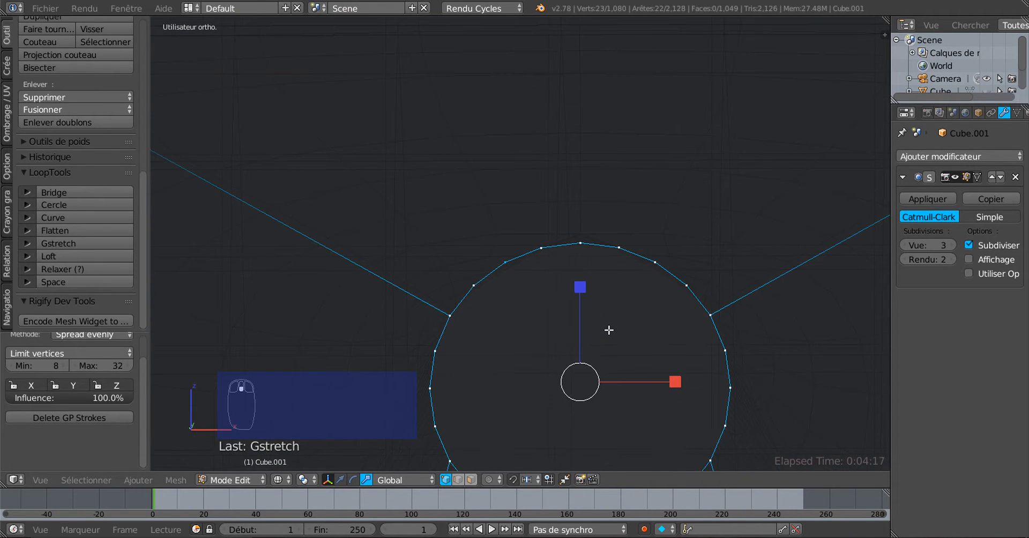
pyautogui.press('z')
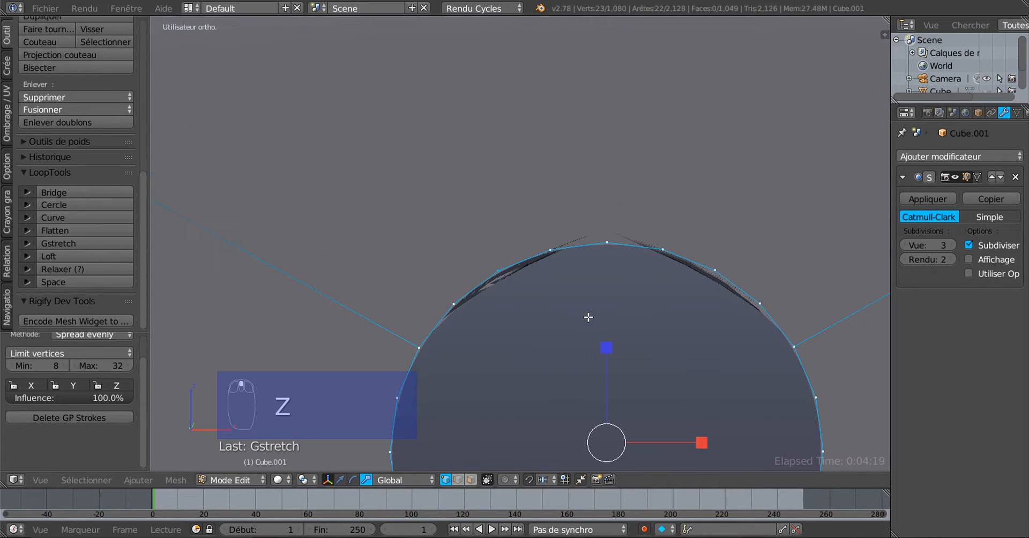
pyautogui.keyDown('shift'); pyautogui.moveTo(563, 361); pyautogui.dragTo(531, 245, button='middle'); pyautogui.keyUp('shift')
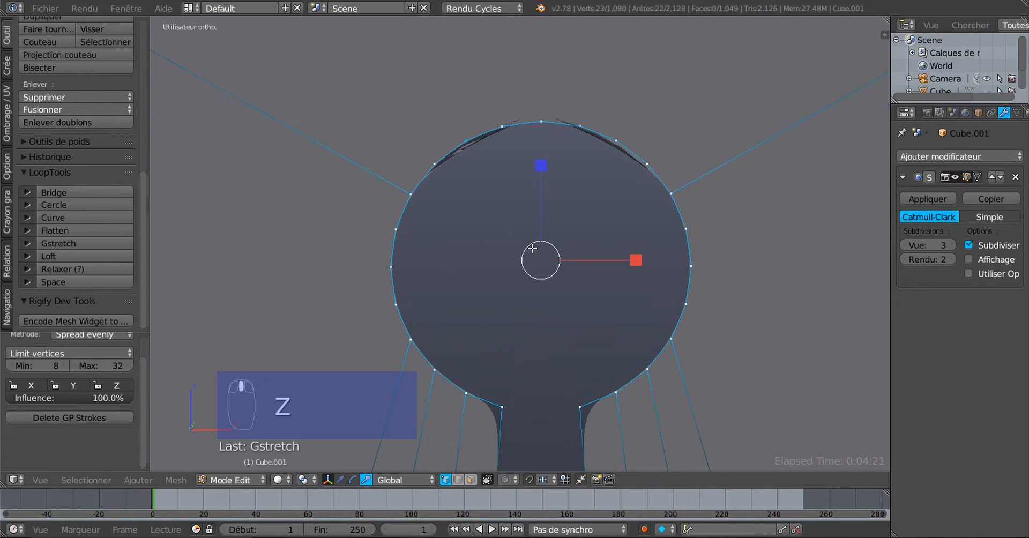
# - Scale the keyhole head's selected vertices down uniformly by about 0.757
pyautogui.scroll(-2, 532, 246)
pyautogui.press('s')
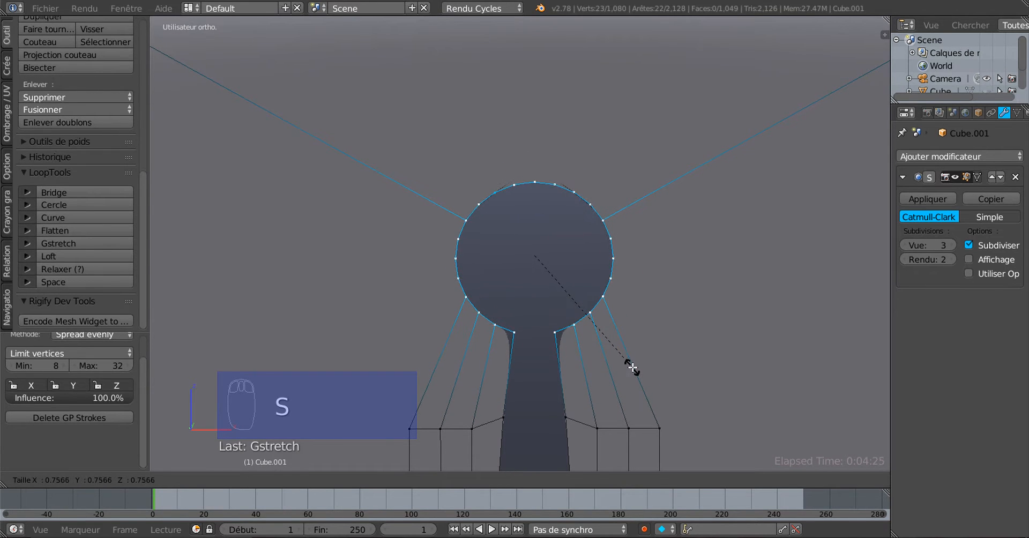
pyautogui.click(633, 367)
pyautogui.moveTo(632, 367)
pyautogui.mouseDown(button='middle')
pyautogui.moveTo(609, 392)
pyautogui.moveTo(622, 336)
pyautogui.mouseUp(button='middle')
pyautogui.scroll(-4, 609, 385)
pyautogui.moveTo(549, 390)
pyautogui.keyDown('shift'); pyautogui.mouseDown(button='middle')
pyautogui.moveTo(604, 312)
pyautogui.moveTo(629, 299)
pyautogui.mouseUp(button='middle'); pyautogui.keyUp('shift')
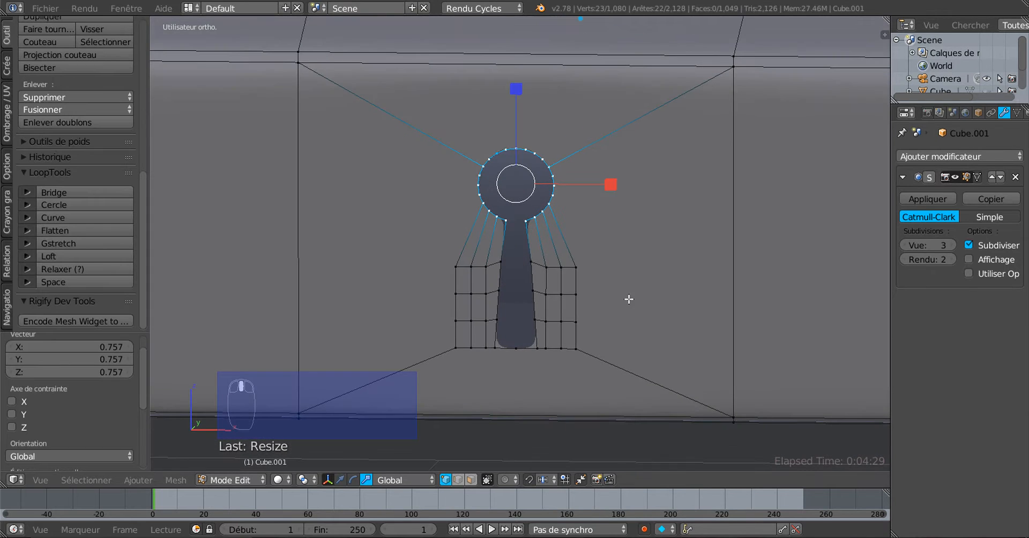
# - Try enlarging the keyhole's circular head, and undo both resizes of its vertices
pyautogui.scroll(2, 574, 317)
pyautogui.scroll(-2, 536, 232)
pyautogui.press('s')
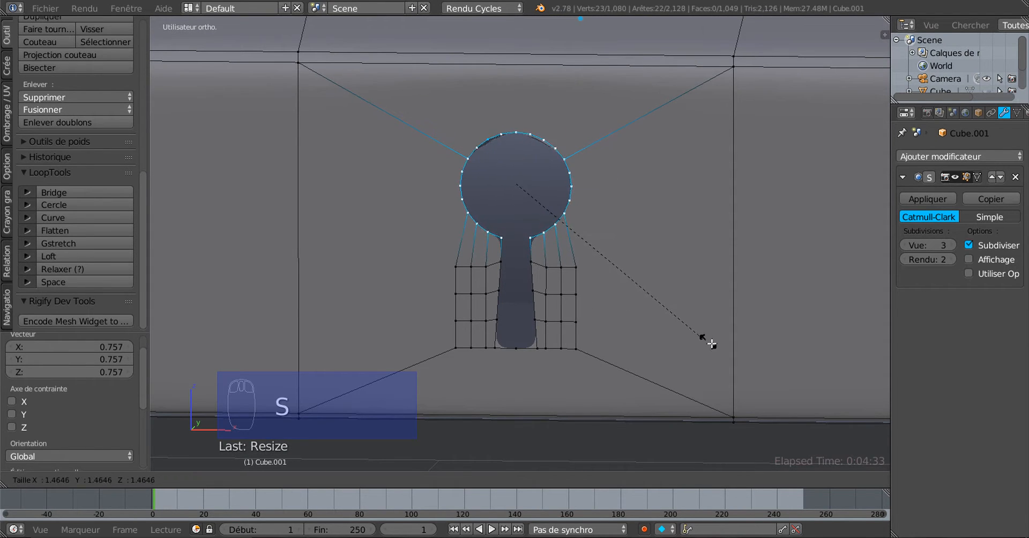
pyautogui.click(671, 310)
pyautogui.hotkey('ctrl', 'z')
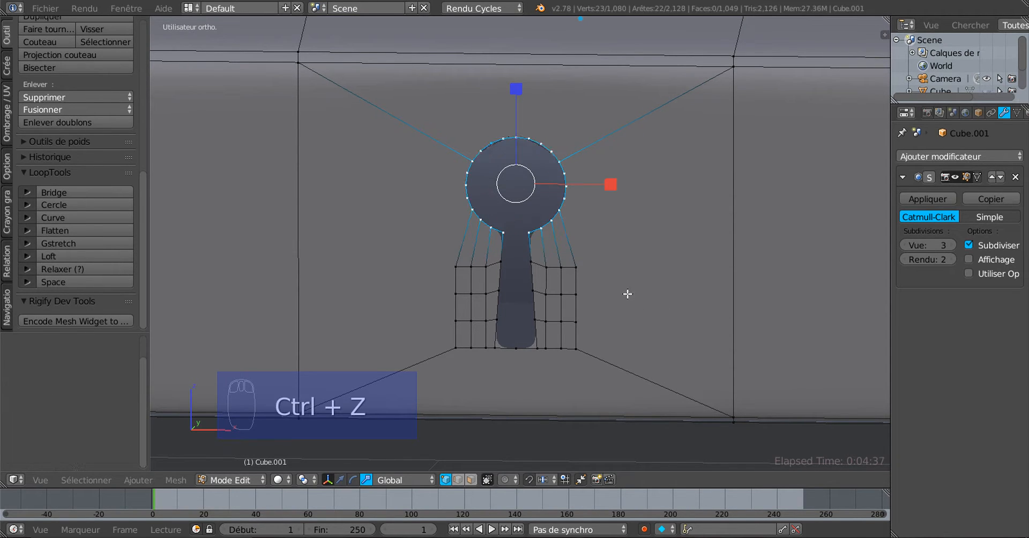
pyautogui.keyDown('shift'); pyautogui.moveTo(627, 294); pyautogui.dragTo(572, 257, button='middle'); pyautogui.keyUp('shift')
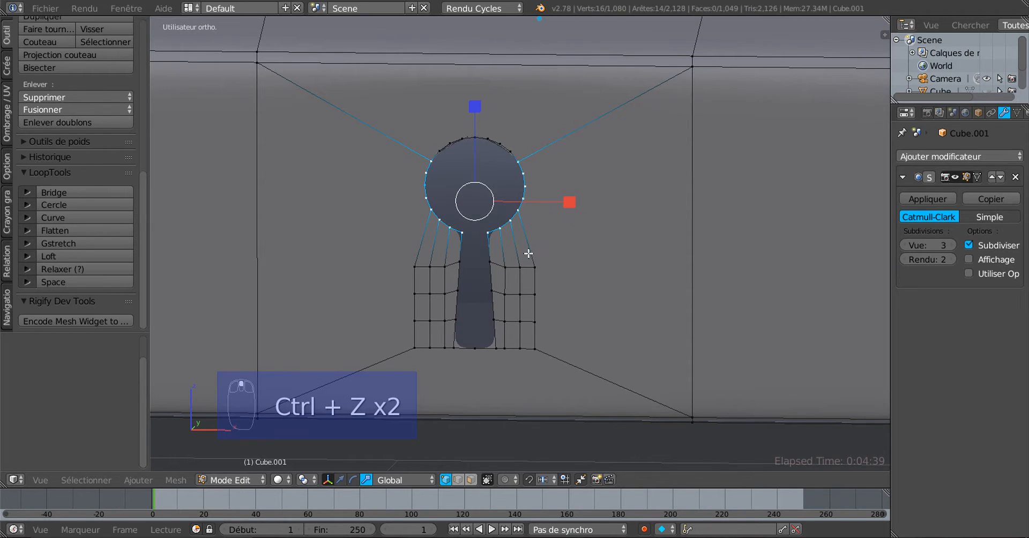
# - Remove duplicate vertices from the whole mesh with a 0.0001 merge distance, clear the selection and switch to edge selection mode
pyautogui.scroll(5, 528, 253)
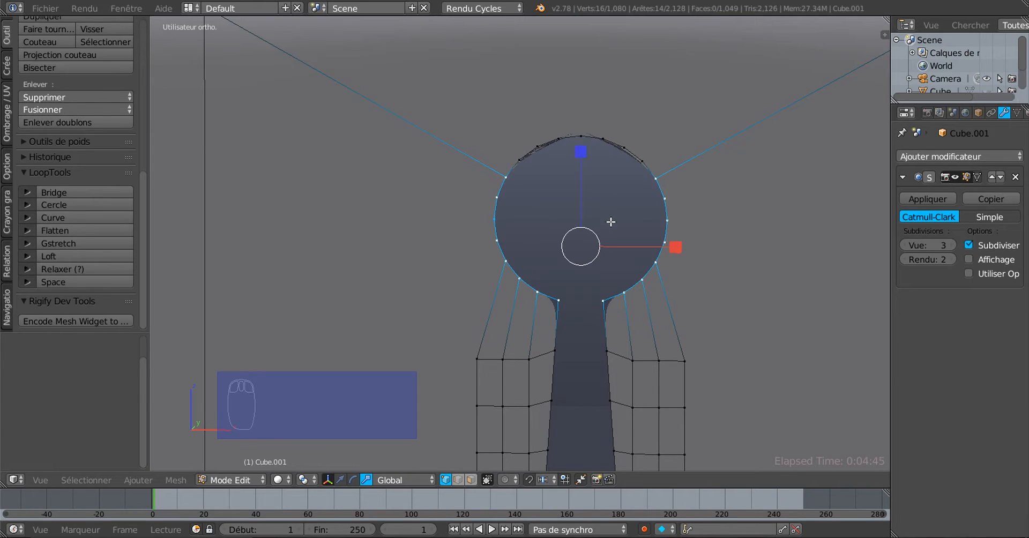
pyautogui.press('a')
pyautogui.press('a')
pyautogui.press('a')
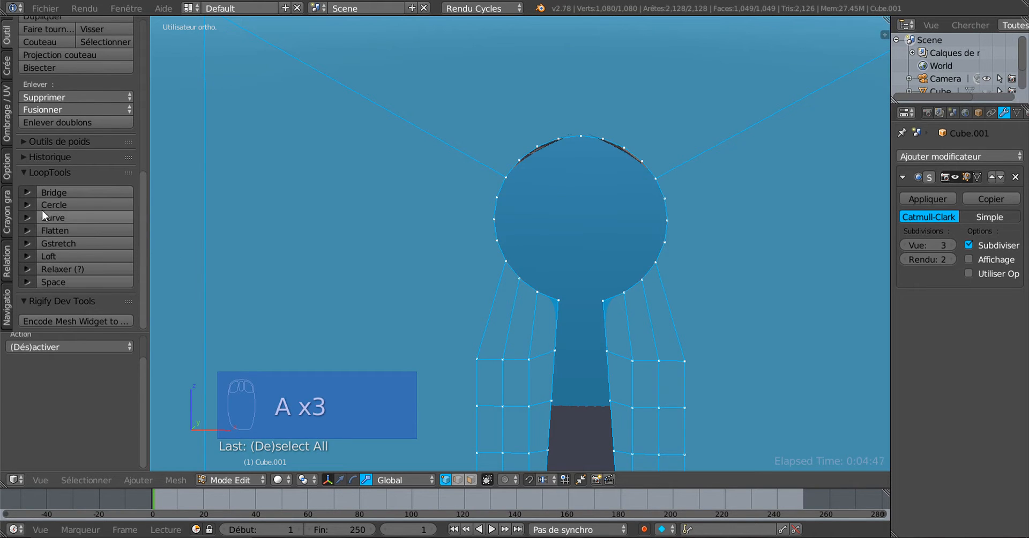
pyautogui.click(33, 121)
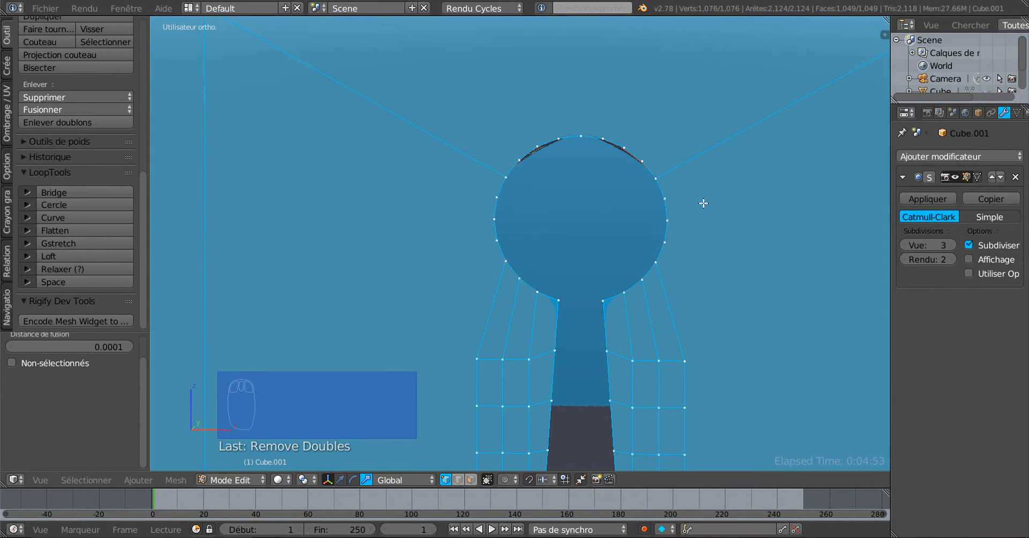
pyautogui.press('a')
pyautogui.scroll(-3, 703, 202)
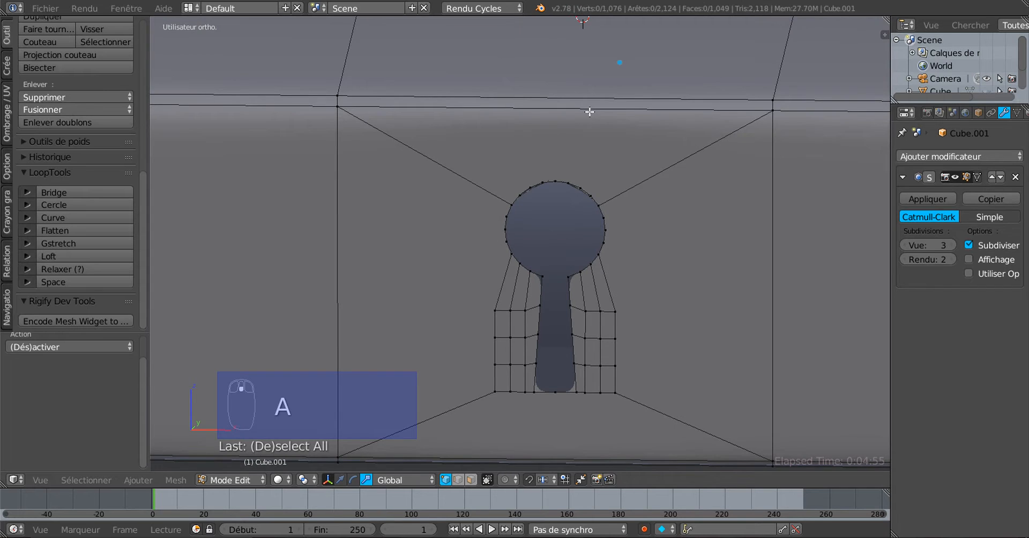
pyautogui.click(457, 479)
# - Try dissolving the lower horizontal edge directly above the keyhole on the lid's front, and undo it
pyautogui.scroll(-2, 565, 131)
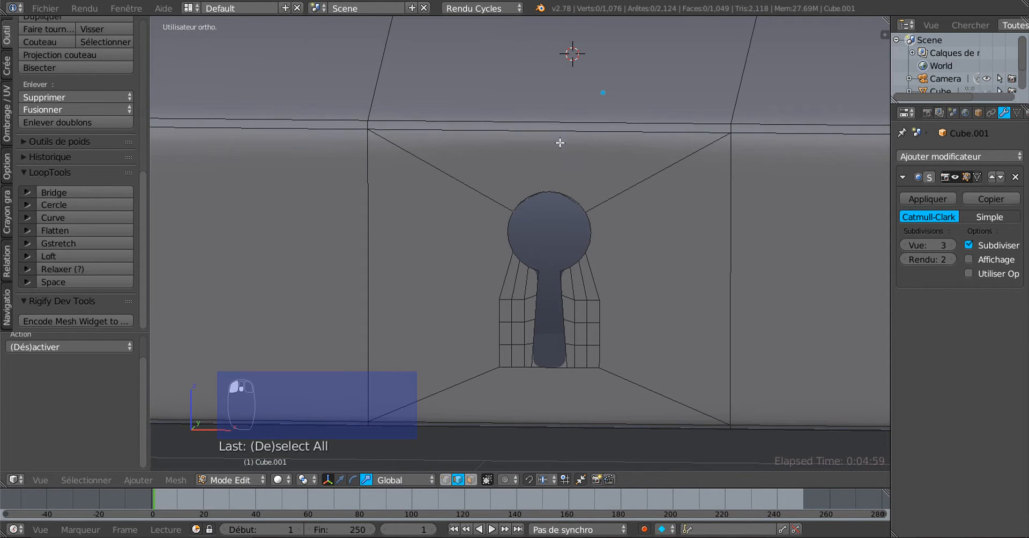
pyautogui.scroll(-1, 579, 258)
pyautogui.moveTo(579, 258); pyautogui.dragTo(532, 203, button='middle')
pyautogui.scroll(3, 493, 174)
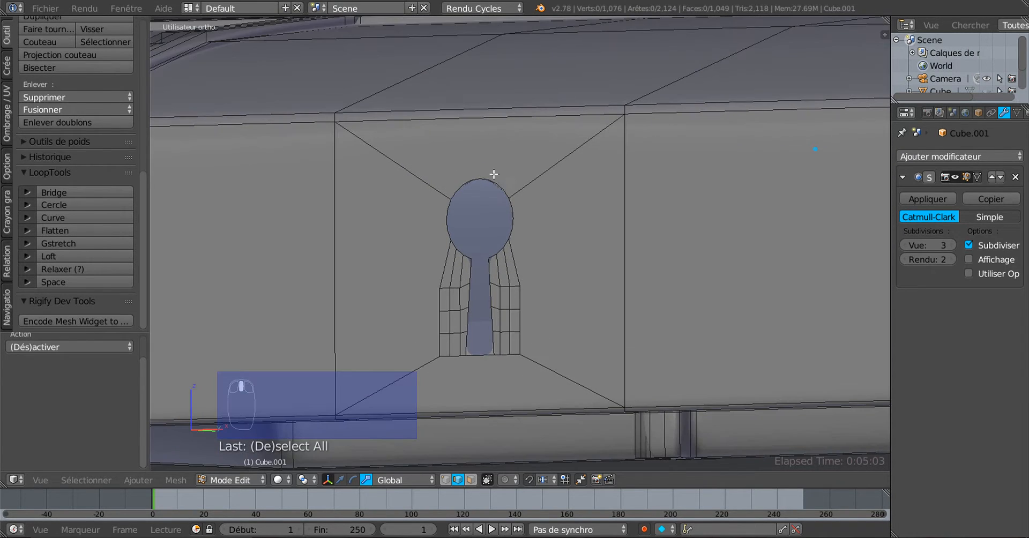
pyautogui.moveTo(599, 225); pyautogui.dragTo(593, 240, button='middle')
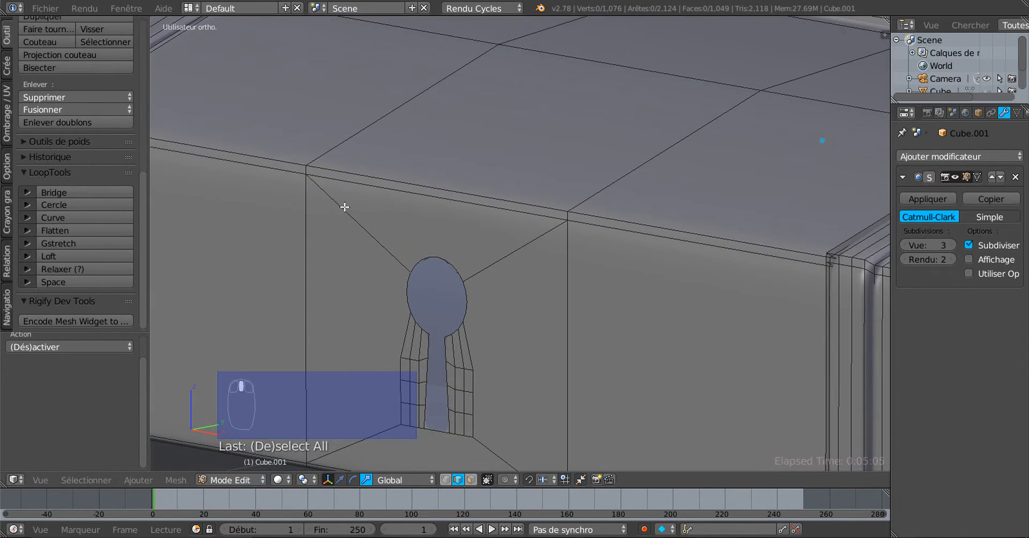
pyautogui.rightClick(457, 202)
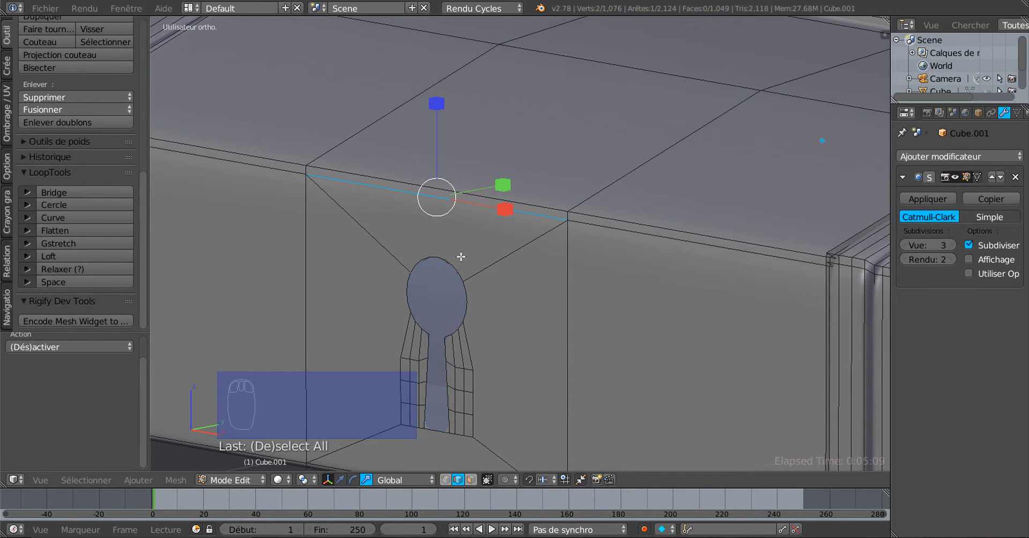
pyautogui.press('x')
pyautogui.click(423, 316)
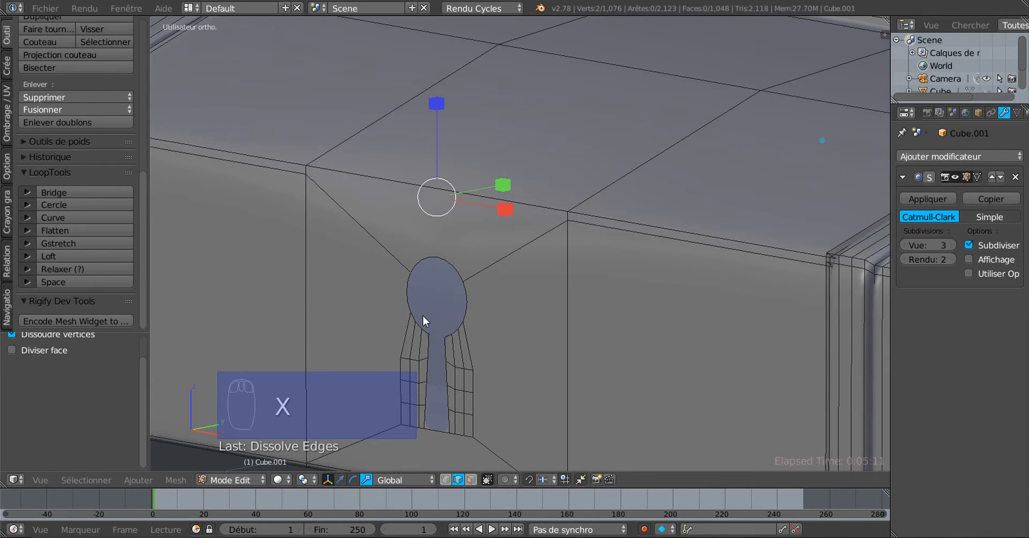
pyautogui.scroll(-3, 423, 316)
pyautogui.moveTo(552, 314); pyautogui.dragTo(622, 276, button='middle')
pyautogui.hotkey('ctrl', 'z')
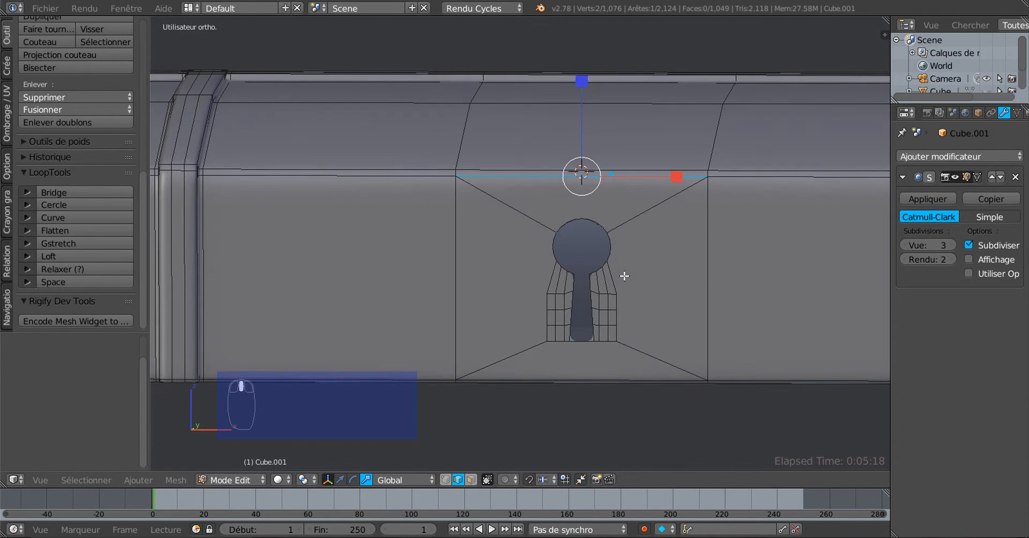
# - Examine the keyhole opening and the surrounding front faces from several angles and distances
pyautogui.scroll(3, 595, 229)
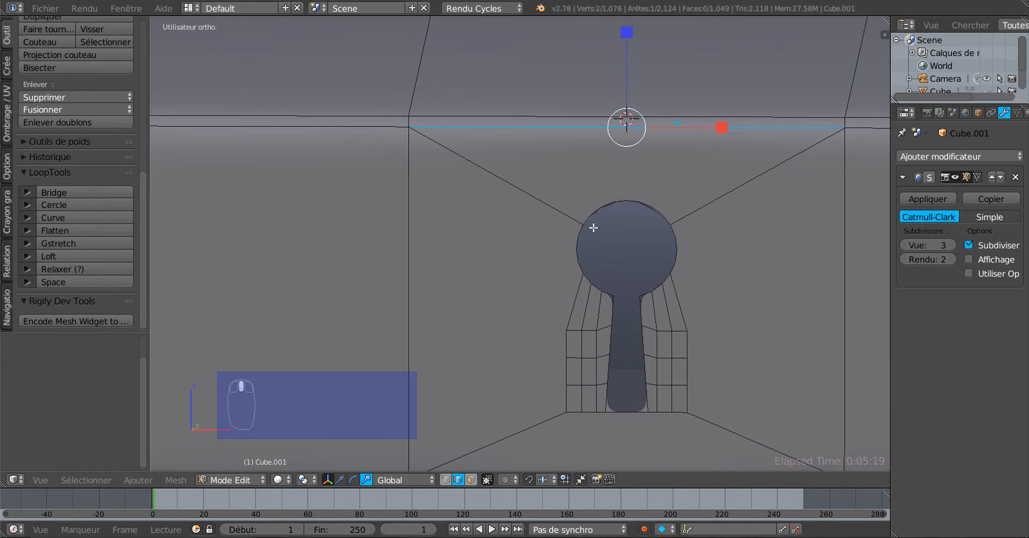
pyautogui.scroll(-2, 602, 237)
pyautogui.moveTo(579, 302)
pyautogui.mouseDown(button='middle')
pyautogui.moveTo(546, 310)
pyautogui.moveTo(560, 306)
pyautogui.mouseUp(button='middle')
pyautogui.scroll(-1, 560, 305)
pyautogui.scroll(2, 560, 283)
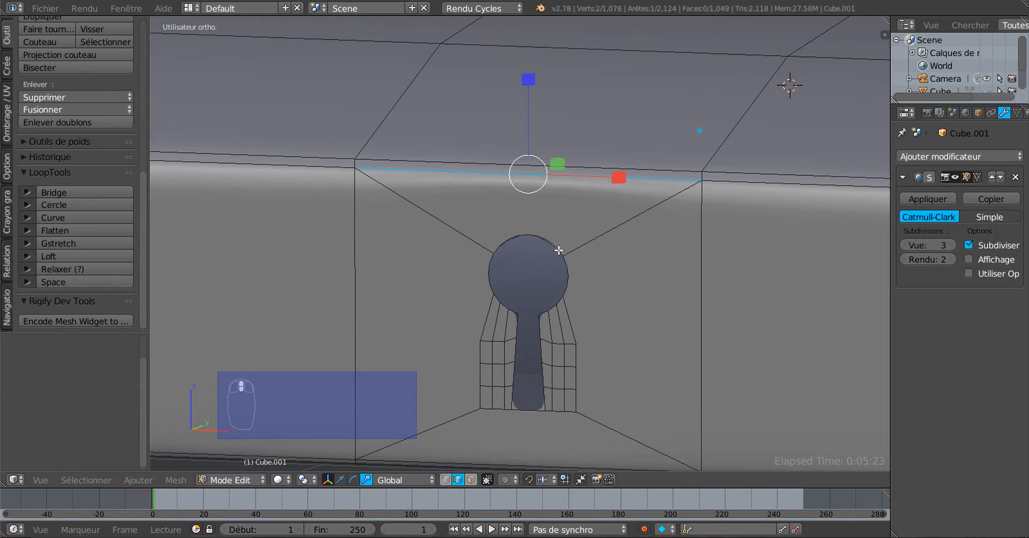
pyautogui.moveTo(623, 302); pyautogui.dragTo(656, 300, button='middle')
pyautogui.scroll(-3, 634, 299)
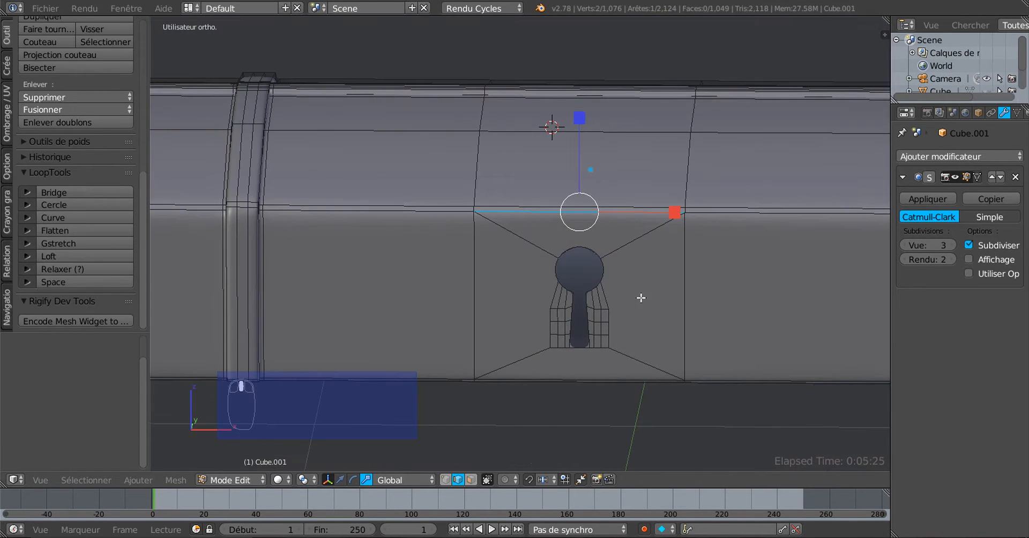
pyautogui.scroll(2, 631, 299)
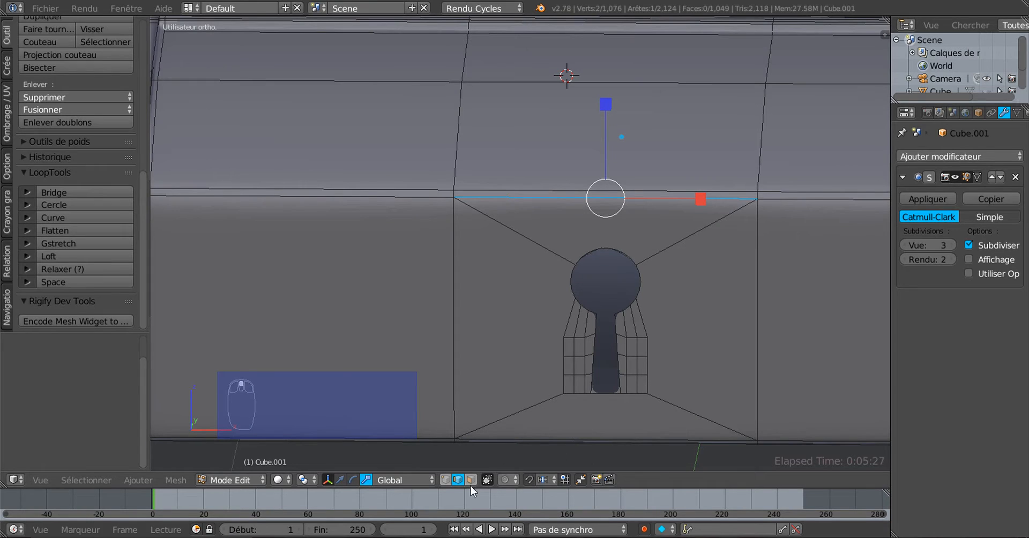
# - Select the complete edge outline of the keyhole, including its circular head, both slot sides and the bottom
pyautogui.rightClick(640, 283)
pyautogui.keyDown('ctrl'); pyautogui.rightClick(605, 247); pyautogui.keyUp('ctrl')
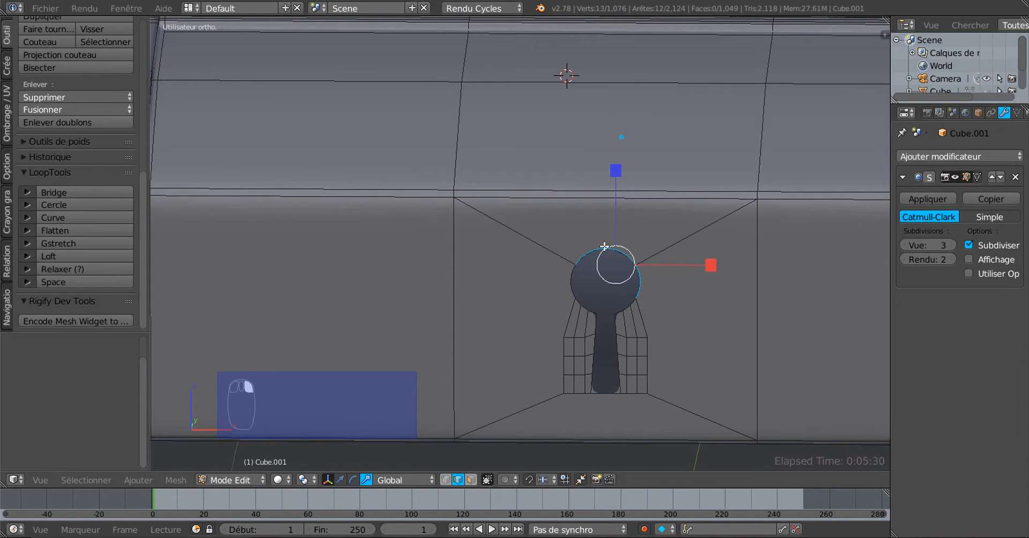
pyautogui.keyDown('ctrl'); pyautogui.rightClick(573, 291); pyautogui.keyUp('ctrl')
pyautogui.keyDown('ctrl'); pyautogui.rightClick(582, 307); pyautogui.keyUp('ctrl')
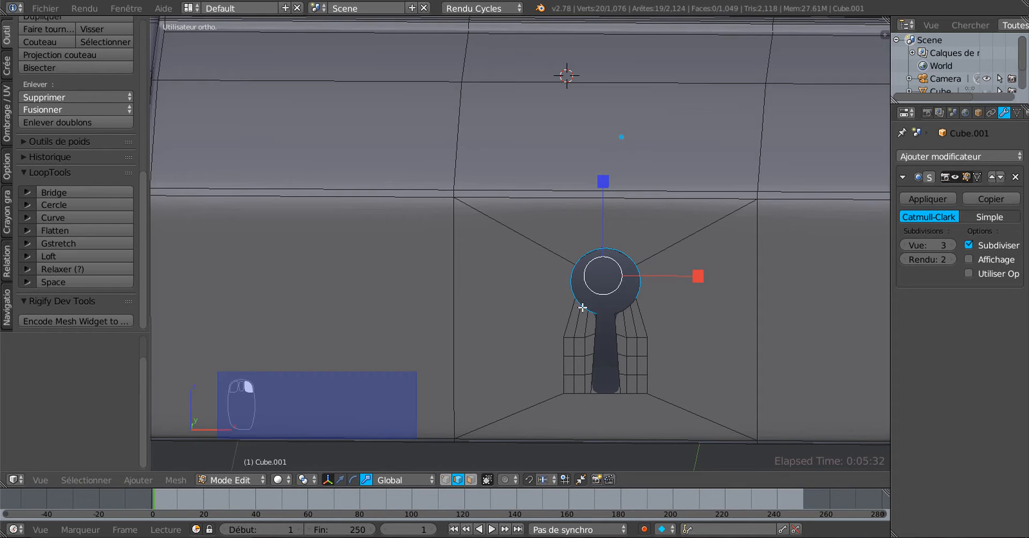
pyautogui.keyDown('ctrl'); pyautogui.rightClick(614, 325); pyautogui.keyUp('ctrl')
pyautogui.keyDown('ctrl'); pyautogui.rightClick(596, 381); pyautogui.keyUp('ctrl')
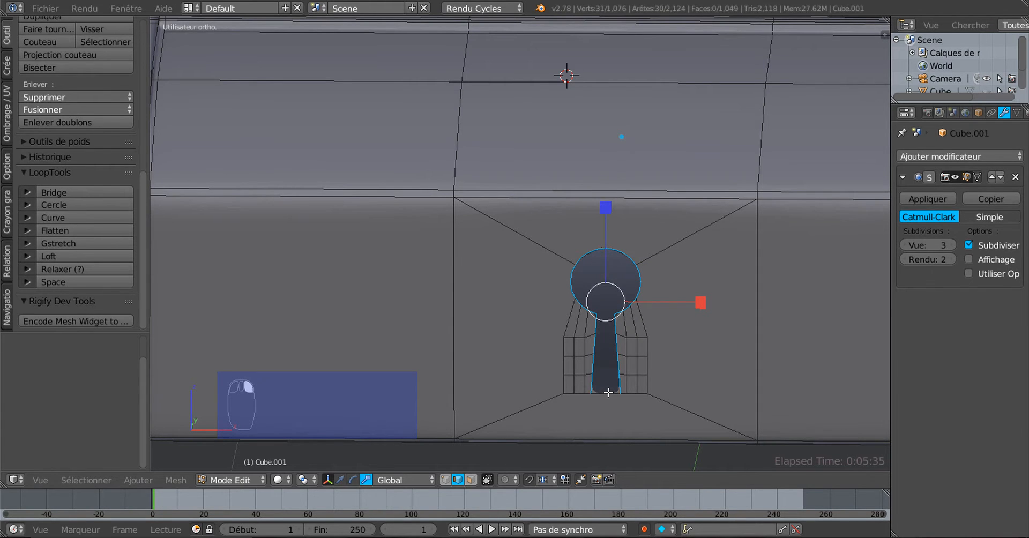
pyautogui.keyDown('ctrl'); pyautogui.rightClick(608, 392); pyautogui.keyUp('ctrl')
# - Try scaling down the selected keyhole outline on the lid's front, and undo it
pyautogui.scroll(-6, 608, 393)
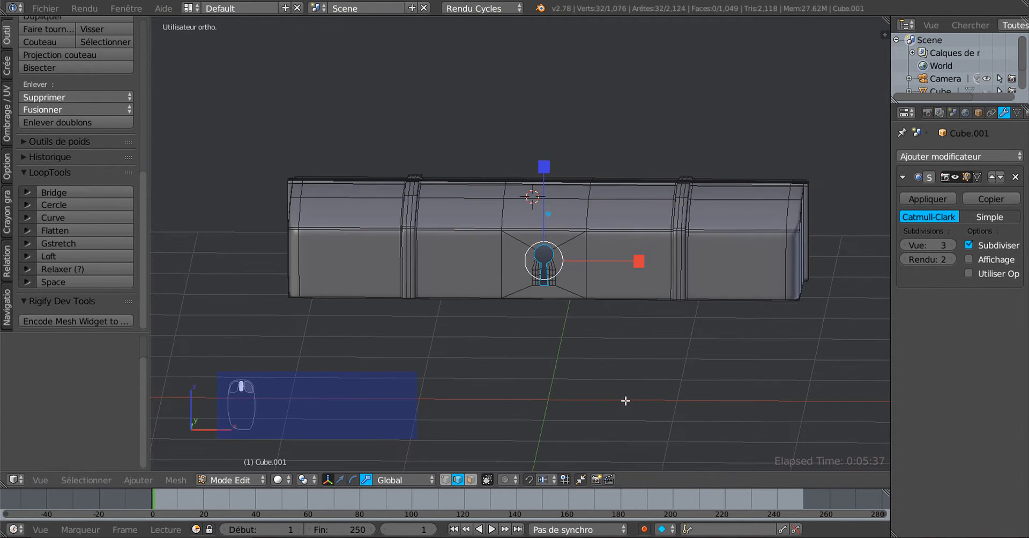
pyautogui.press('s')
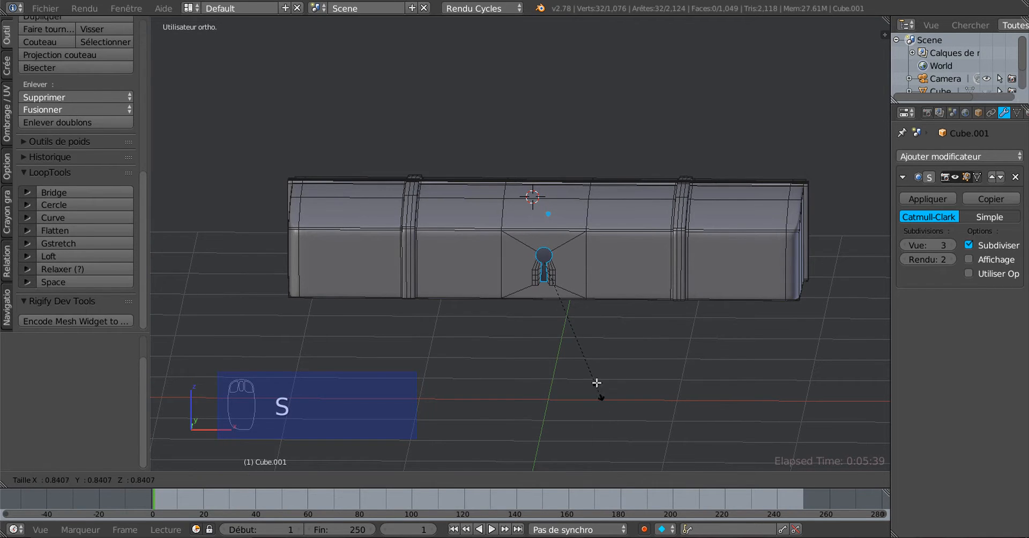
pyautogui.click(593, 367)
pyautogui.scroll(6, 593, 375)
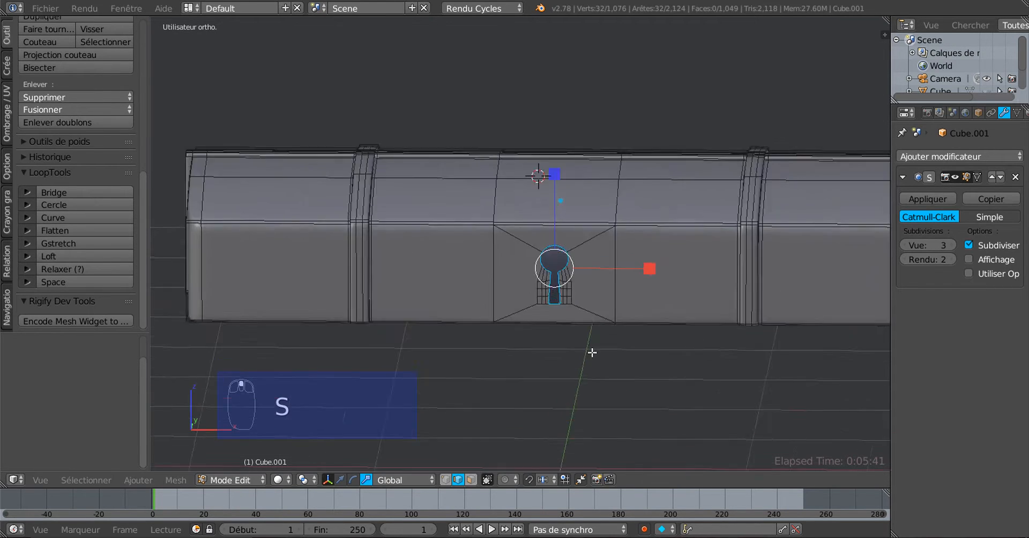
pyautogui.click(469, 479)
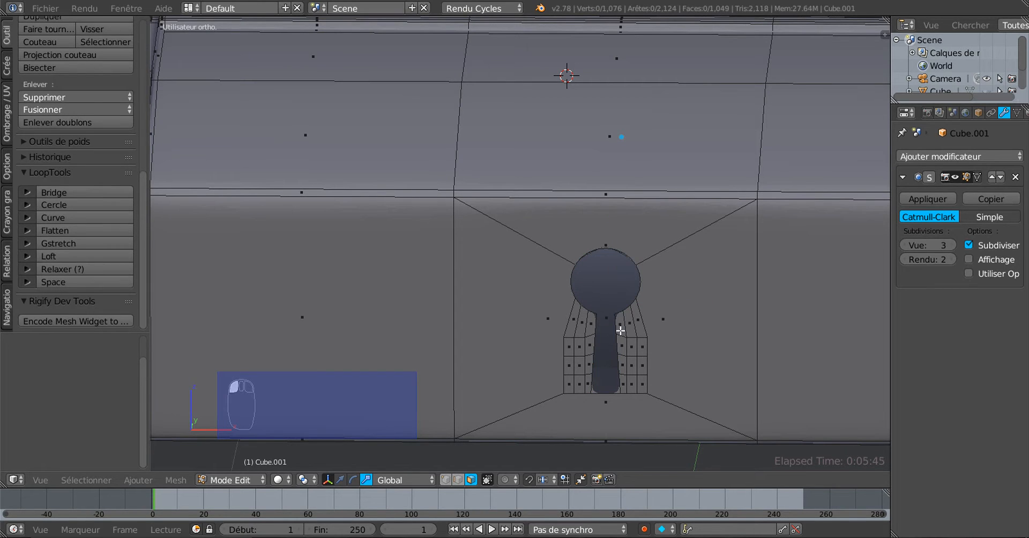
pyautogui.hotkey('ctrl', 'z')
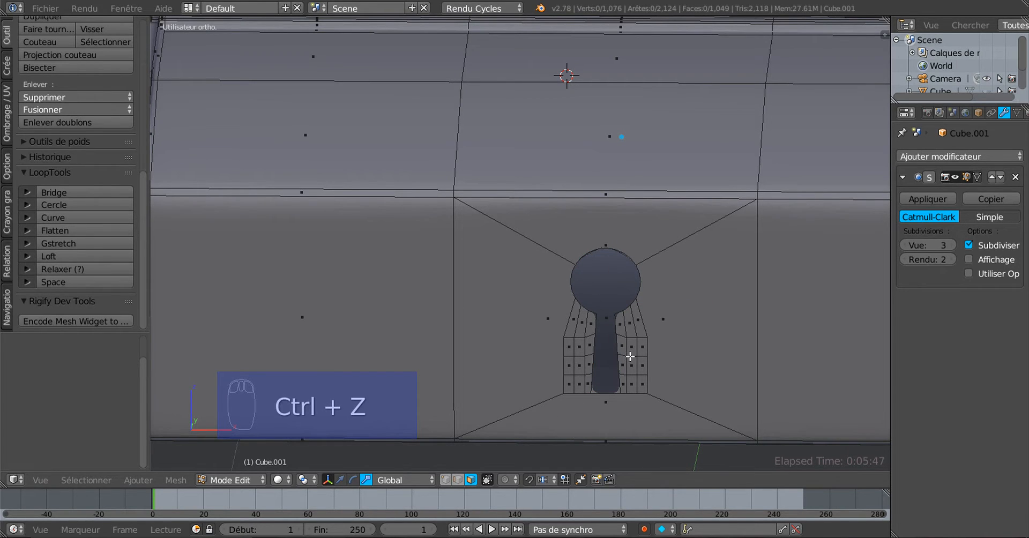
pyautogui.hotkey('ctrl', 'z')
# - In vertex selection mode, add all grid vertices on both sides of the slot to the keyhole outline selection
pyautogui.keyDown('shift'); pyautogui.moveTo(634, 366); pyautogui.dragTo(588, 287, button='middle'); pyautogui.keyUp('shift')
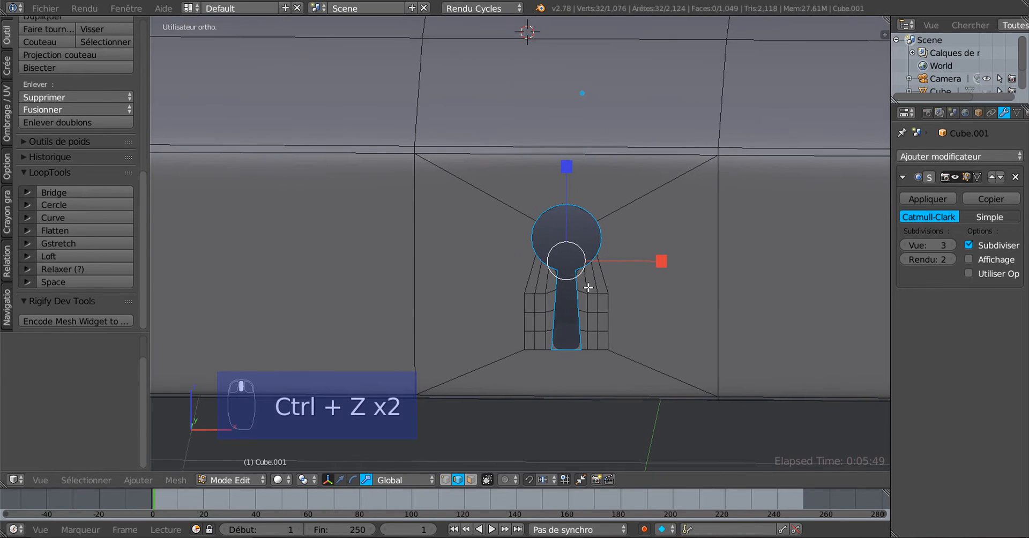
pyautogui.keyDown('shift'); pyautogui.rightClick(587, 290); pyautogui.keyUp('shift')
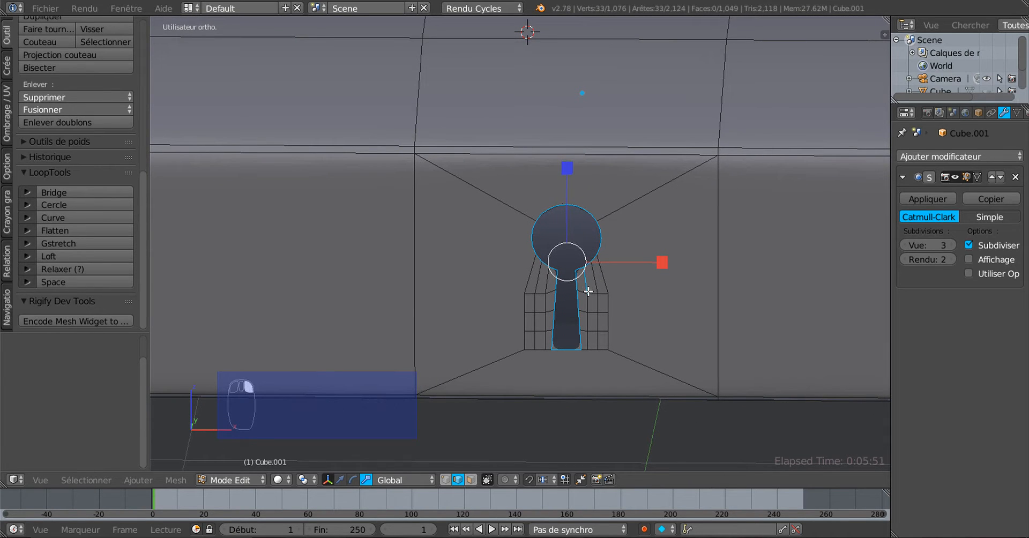
pyautogui.click(444, 479)
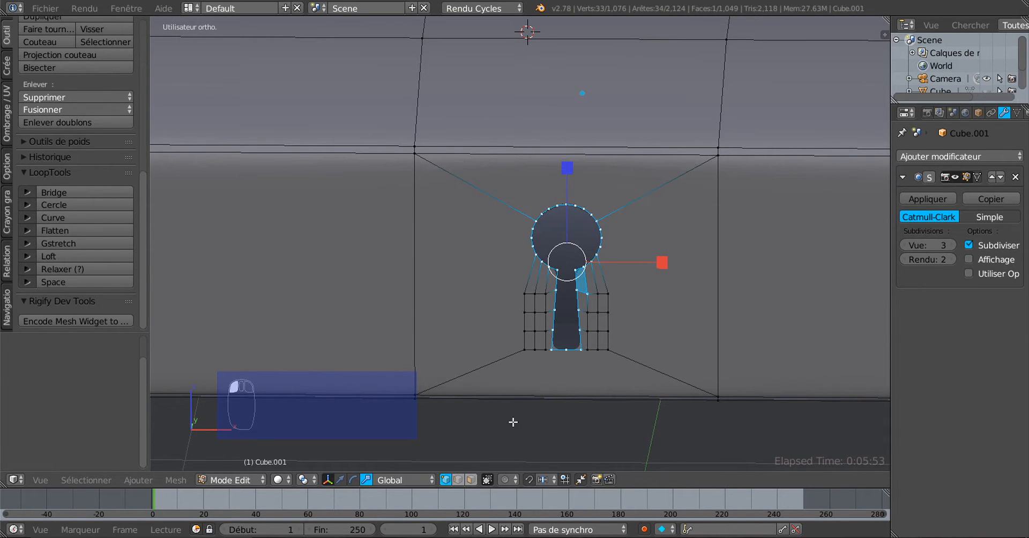
pyautogui.scroll(3, 593, 322)
pyautogui.press('c')
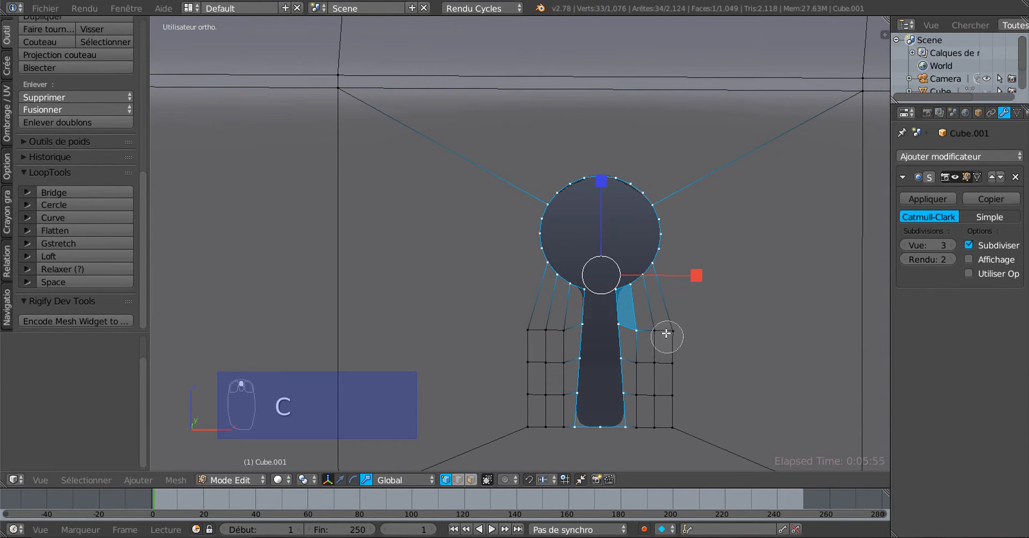
pyautogui.moveTo(668, 335)
pyautogui.mouseDown()
pyautogui.moveTo(659, 333)
pyautogui.moveTo(654, 394)
pyautogui.moveTo(643, 366)
pyautogui.moveTo(654, 423)
pyautogui.mouseUp()
pyautogui.moveTo(558, 426)
pyautogui.mouseDown()
pyautogui.moveTo(530, 414)
pyautogui.moveTo(524, 360)
pyautogui.moveTo(559, 345)
pyautogui.moveTo(532, 306)
pyautogui.mouseUp()
pyautogui.rightClick(532, 307)
pyautogui.scroll(-3, 693, 311)
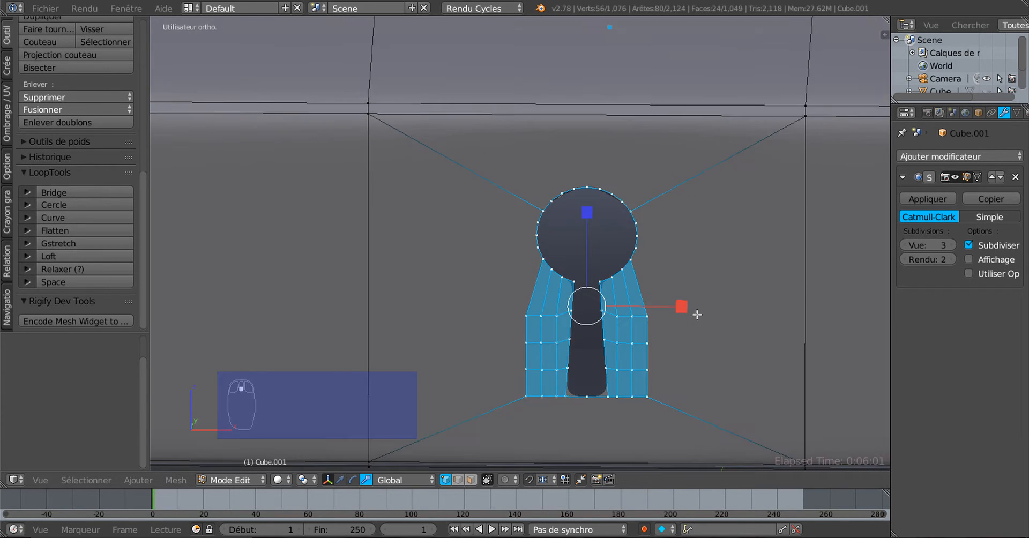
# - Scale the selected keyhole and its surrounding grid uniformly to 0.668
pyautogui.scroll(-1, 634, 421)
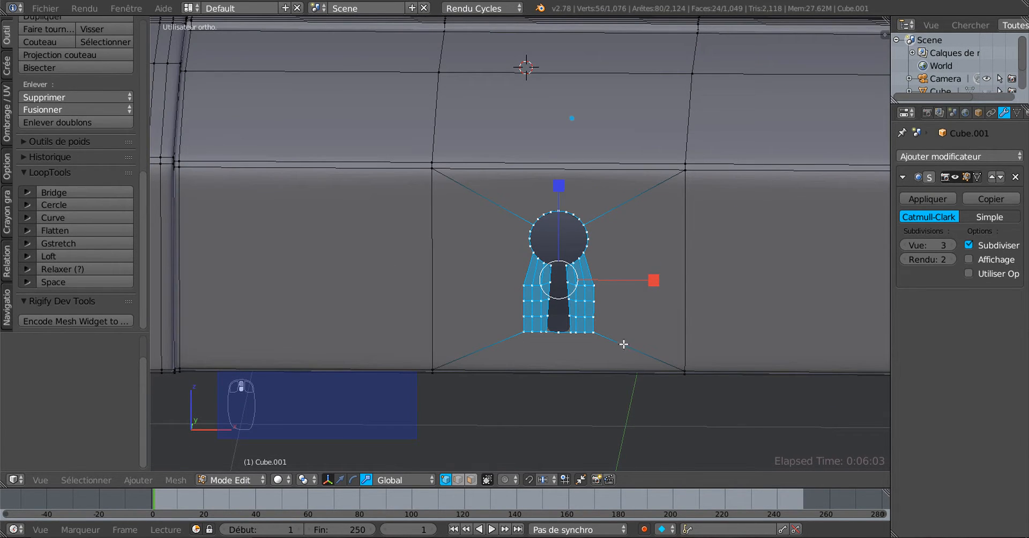
pyautogui.press('s')
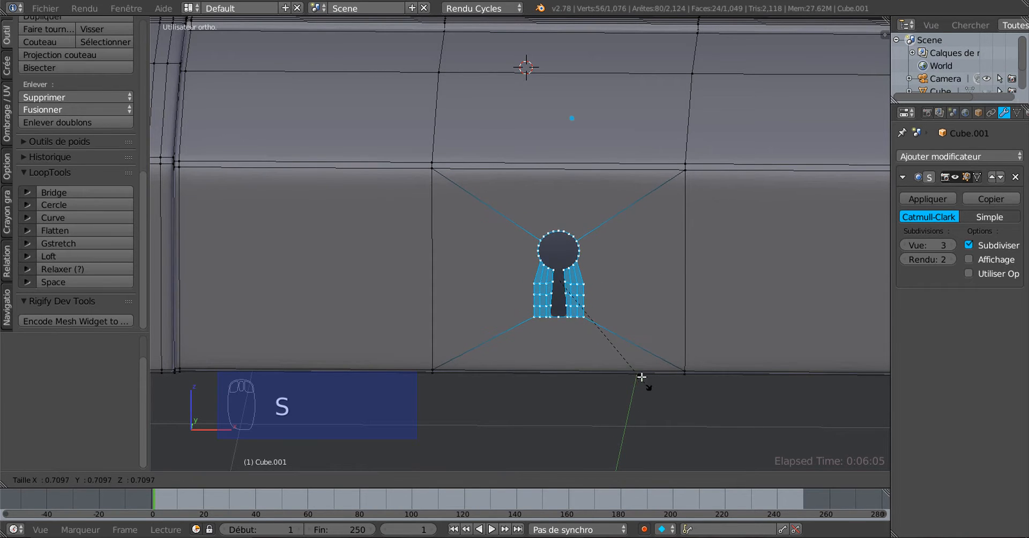
pyautogui.click(643, 377)
pyautogui.scroll(-3, 640, 385)
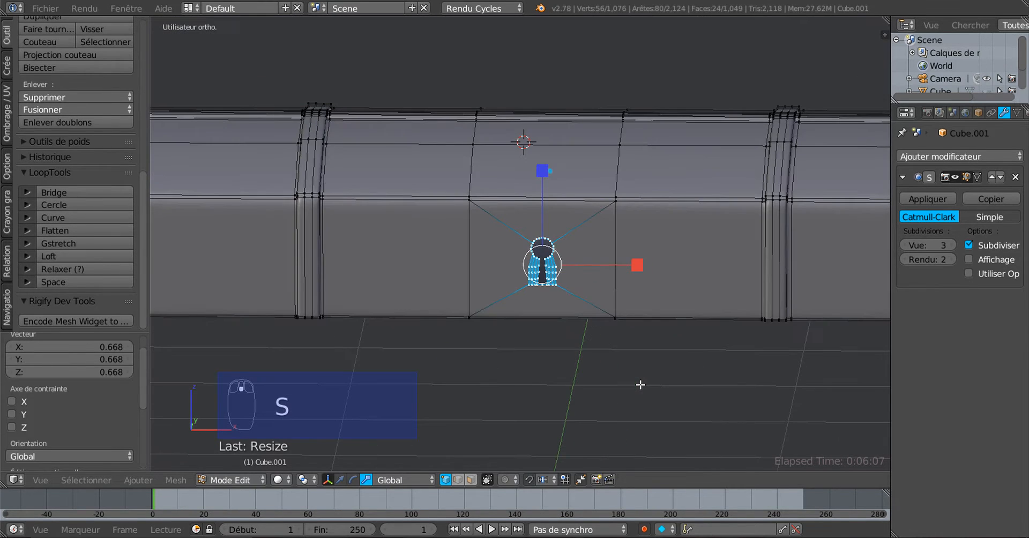
# - In front view, move the selected keyhole and its grid by -0.046 along the Z axis
pyautogui.press('KP_1')
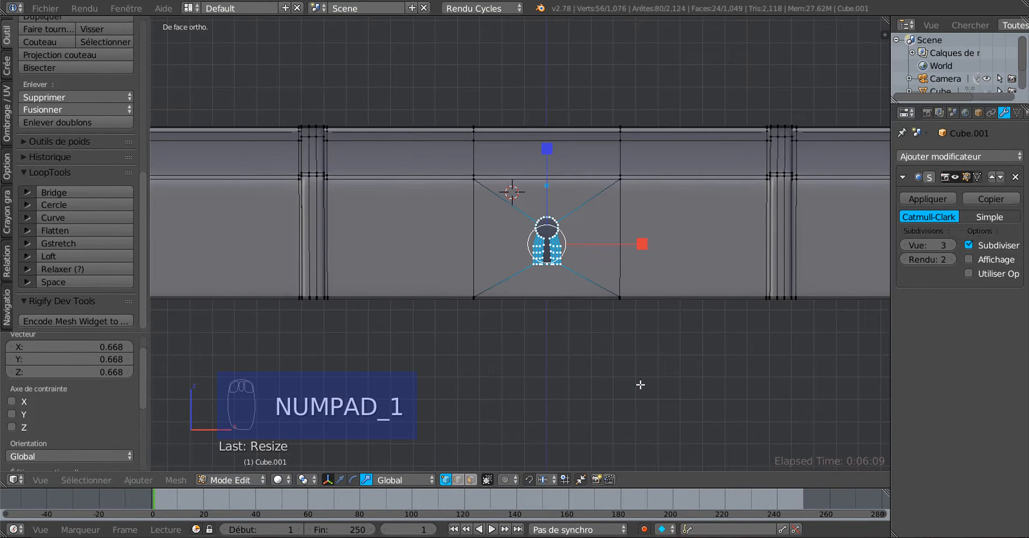
pyautogui.scroll(-3, 640, 385)
pyautogui.scroll(1, 523, 295)
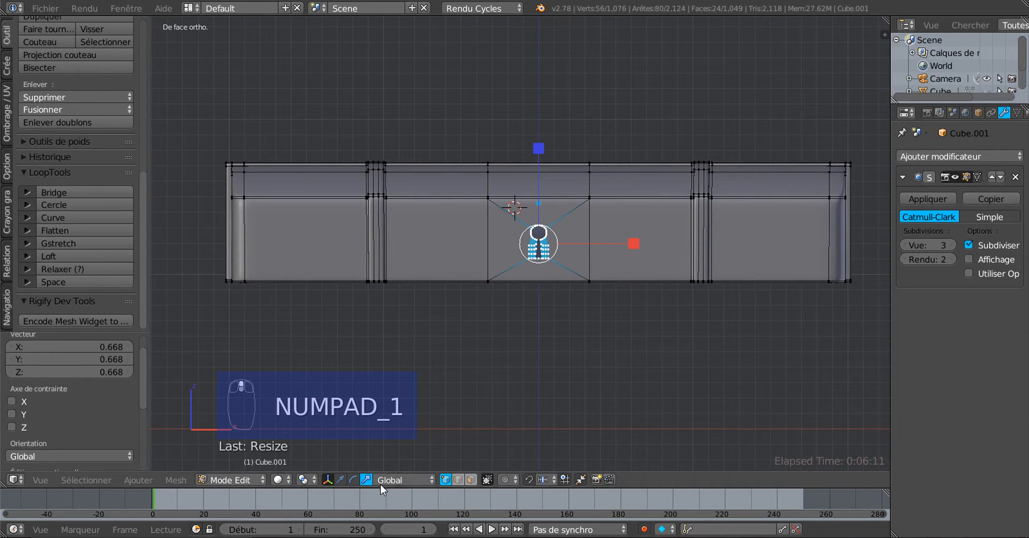
pyautogui.click(340, 476)
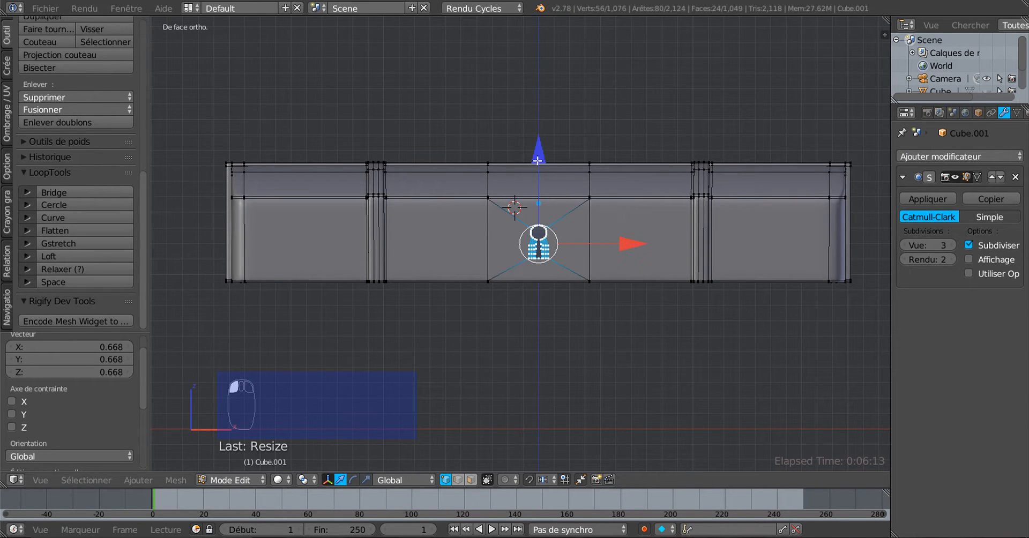
pyautogui.moveTo(538, 161)
pyautogui.mouseDown()
pyautogui.moveTo(542, 153)
pyautogui.moveTo(545, 169)
pyautogui.mouseUp()
pyautogui.scroll(4, 535, 249)
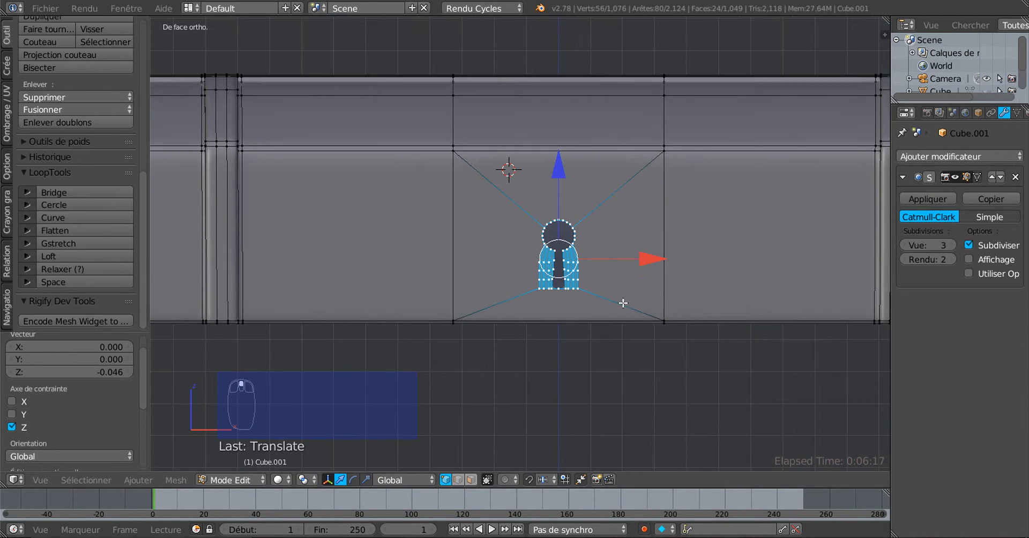
# - Scale the selected keyhole and its surrounding grid uniformly to 0.908
pyautogui.press('s')
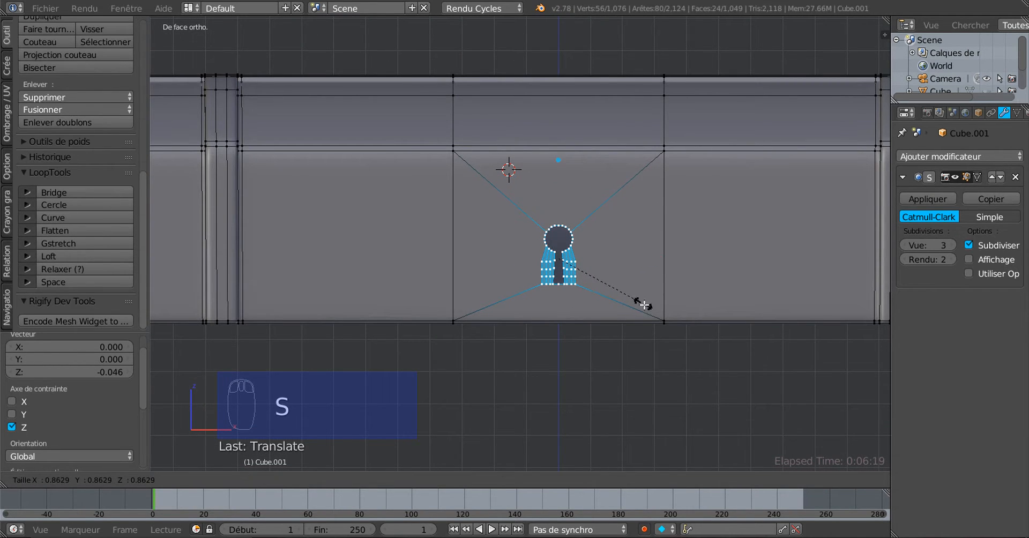
pyautogui.click(645, 308)
pyautogui.scroll(3, 623, 311)
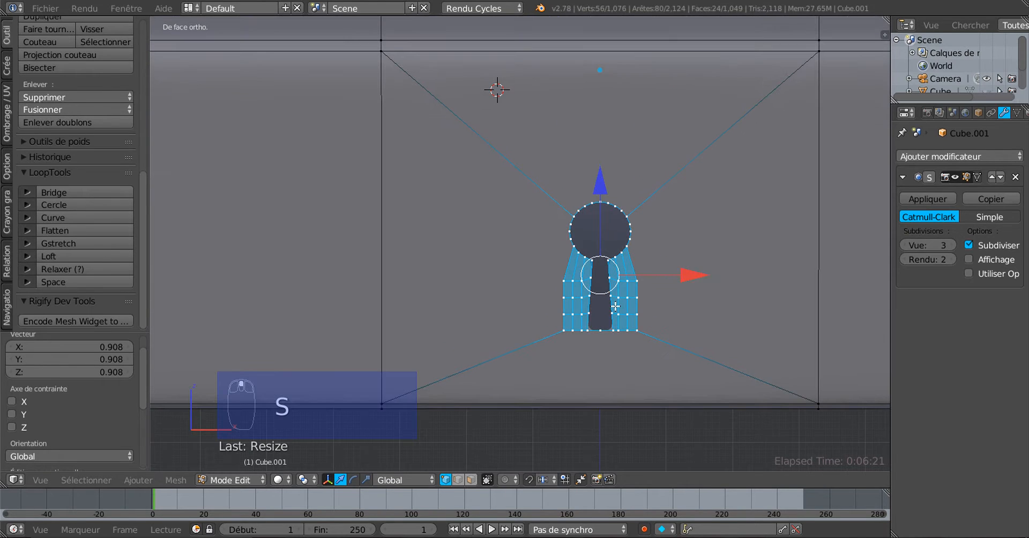
# - Deselect the slot and side grid vertices so that the selection is reduced to the keyhole's circular head
pyautogui.press('c')
pyautogui.moveTo(645, 306)
pyautogui.mouseDown(button='middle')
pyautogui.moveTo(620, 291)
pyautogui.moveTo(625, 331)
pyautogui.moveTo(556, 283)
pyautogui.mouseUp(button='middle')
pyautogui.rightClick(537, 285)
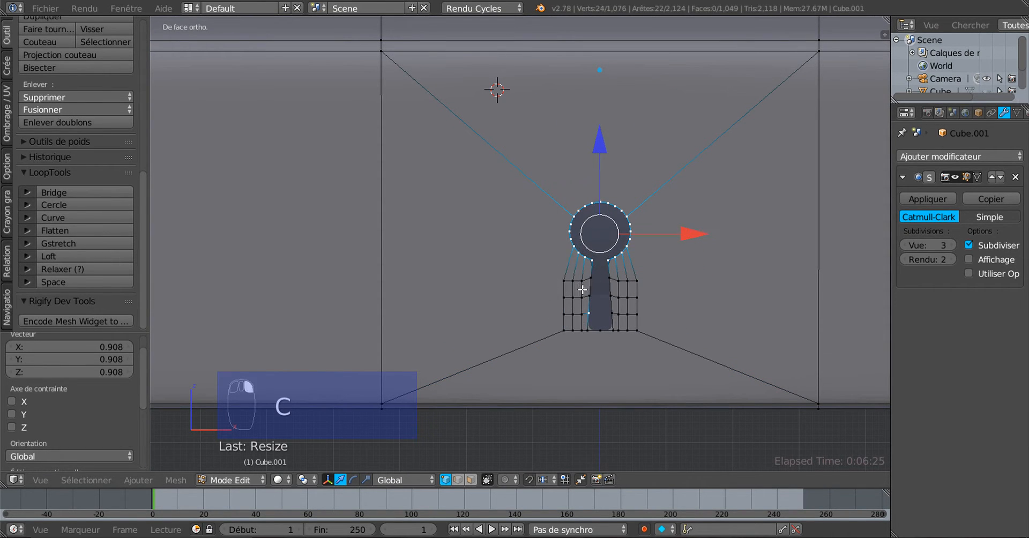
pyautogui.scroll(-2, 641, 320)
pyautogui.scroll(2, 643, 321)
pyautogui.press('s')
pyautogui.rightClick(663, 337)
# - Deselect the leftover vertex on the slot's left side and scale the keyhole's circular head uniformly to 0.873
pyautogui.press('c')
pyautogui.moveTo(650, 313); pyautogui.dragTo(621, 316, button='middle')
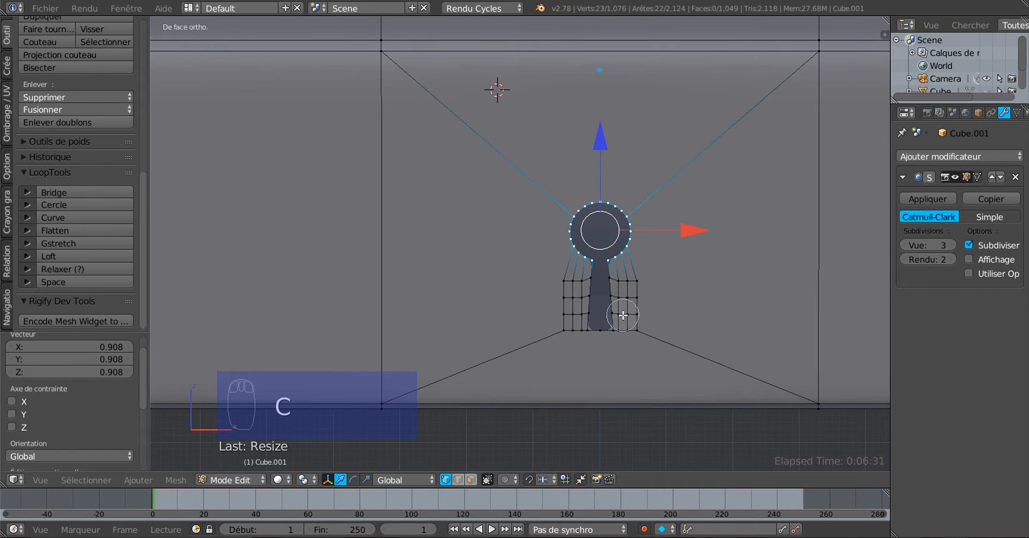
pyautogui.rightClick(684, 342)
pyautogui.press('s')
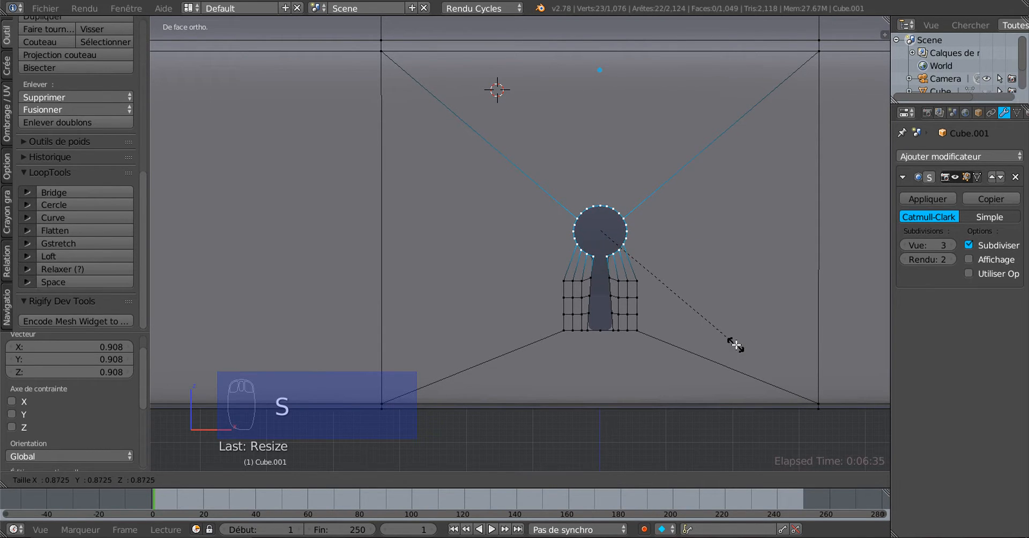
pyautogui.click(668, 342)
# - Select the five vertices along the slot's right side and straighten them with the LoopTools Gstretch operation
pyautogui.scroll(3, 663, 333)
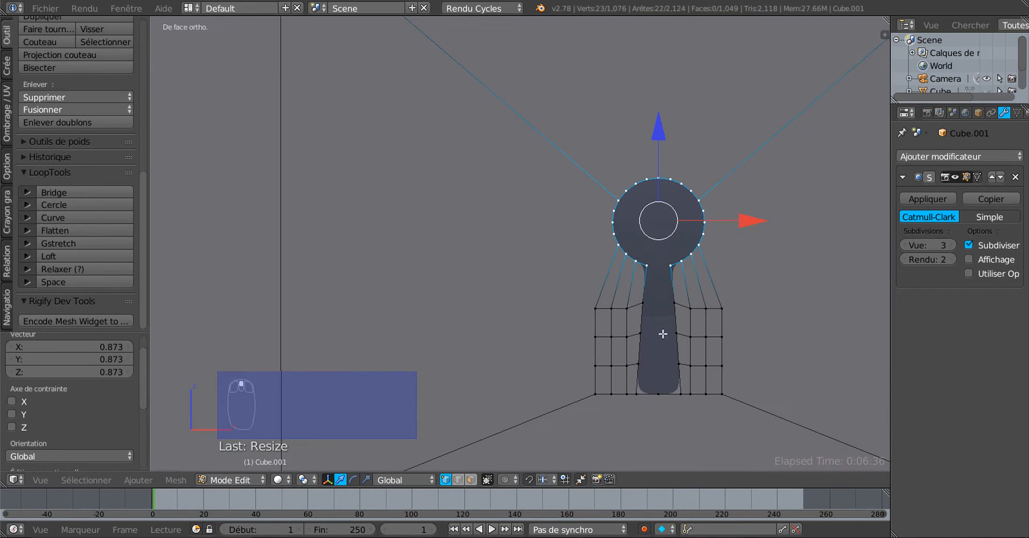
pyautogui.rightClick(670, 266)
pyautogui.keyDown('shift'); pyautogui.rightClick(673, 303); pyautogui.keyUp('shift')
pyautogui.keyDown('shift'); pyautogui.rightClick(676, 333); pyautogui.keyUp('shift')
pyautogui.keyDown('shift'); pyautogui.rightClick(679, 365); pyautogui.keyUp('shift')
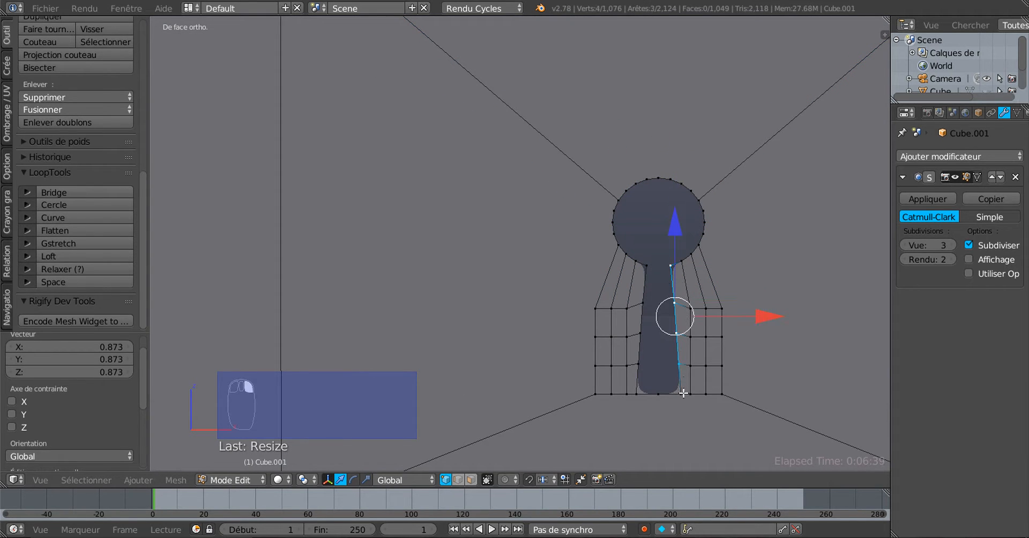
pyautogui.keyDown('shift'); pyautogui.rightClick(682, 394); pyautogui.keyUp('shift')
pyautogui.click(59, 243)
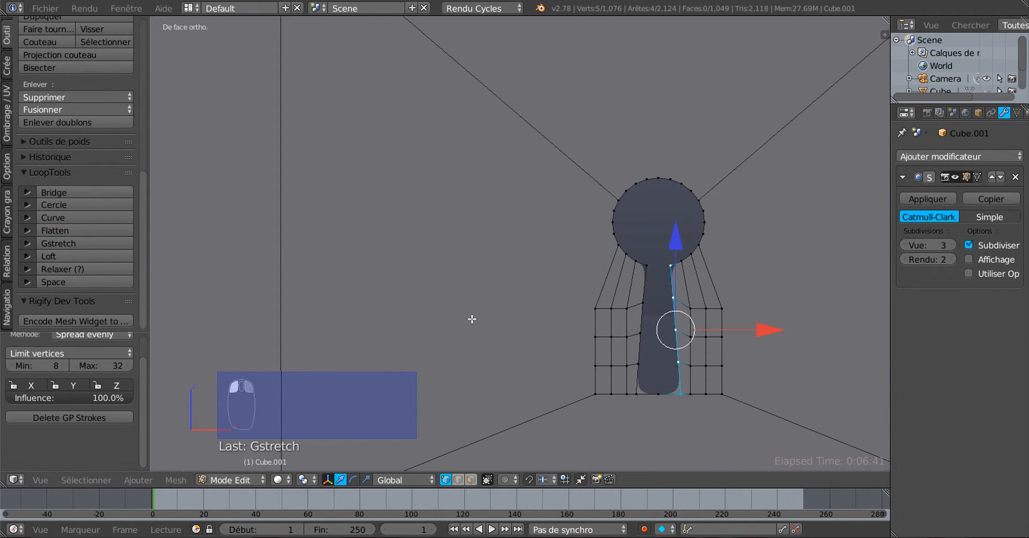
# - Select the five vertices along the slot's left side and straighten them with Gstretch
pyautogui.rightClick(636, 394)
pyautogui.keyDown('shift'); pyautogui.rightClick(638, 364); pyautogui.keyUp('shift')
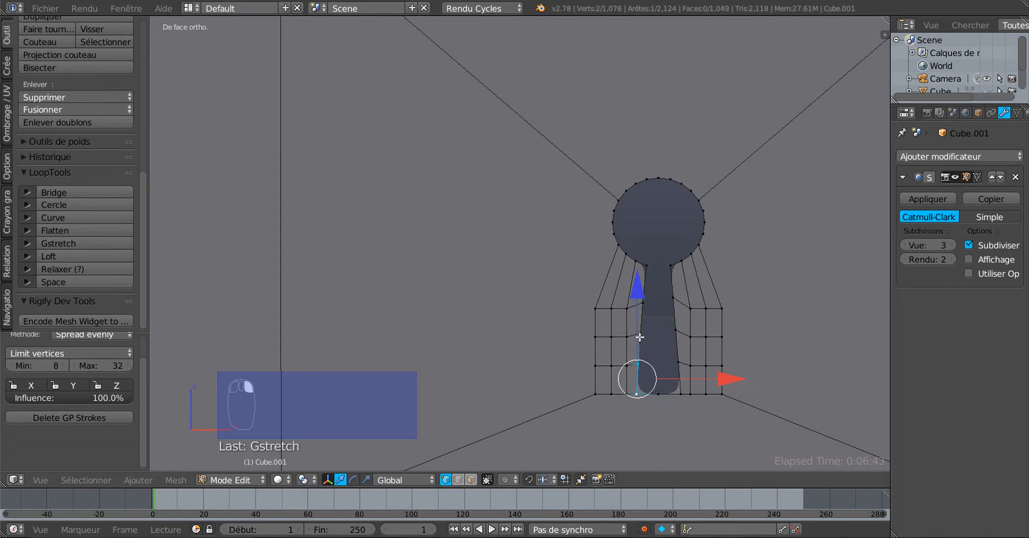
pyautogui.keyDown('shift'); pyautogui.rightClick(640, 332); pyautogui.keyUp('shift')
pyautogui.keyDown('shift'); pyautogui.rightClick(642, 302); pyautogui.keyUp('shift')
pyautogui.keyDown('shift'); pyautogui.rightClick(647, 266); pyautogui.keyUp('shift')
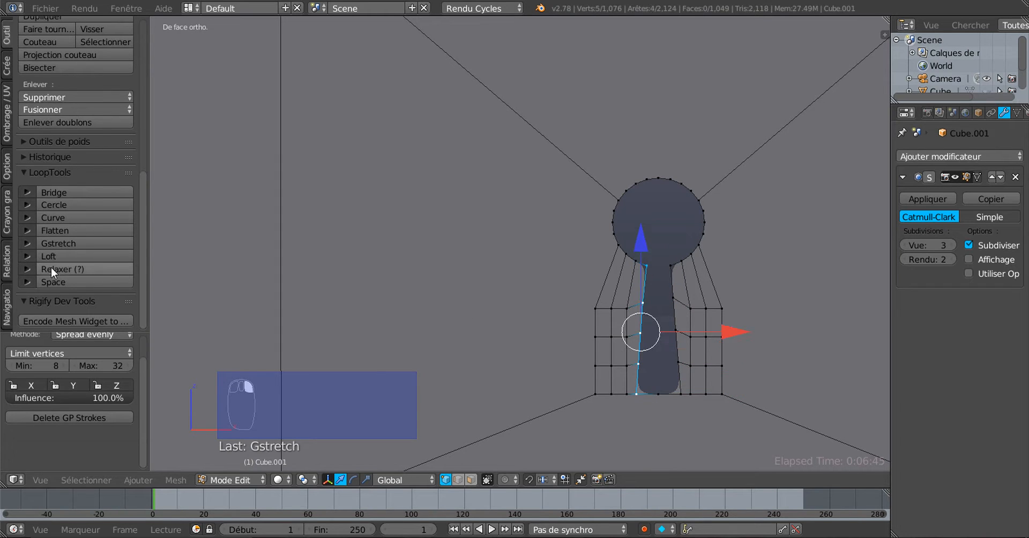
pyautogui.click(65, 243)
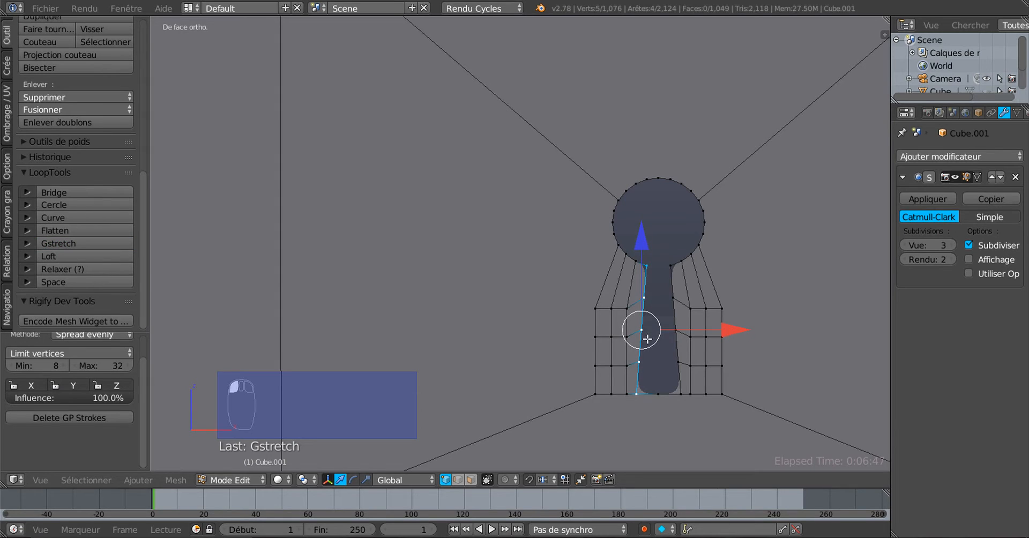
# - Select the four vertices of the grid's top row on the left of the slot, including the one on the slot edge
pyautogui.keyDown('shift'); pyautogui.moveTo(669, 343); pyautogui.dragTo(602, 298, button='middle'); pyautogui.keyUp('shift')
pyautogui.scroll(3, 537, 271)
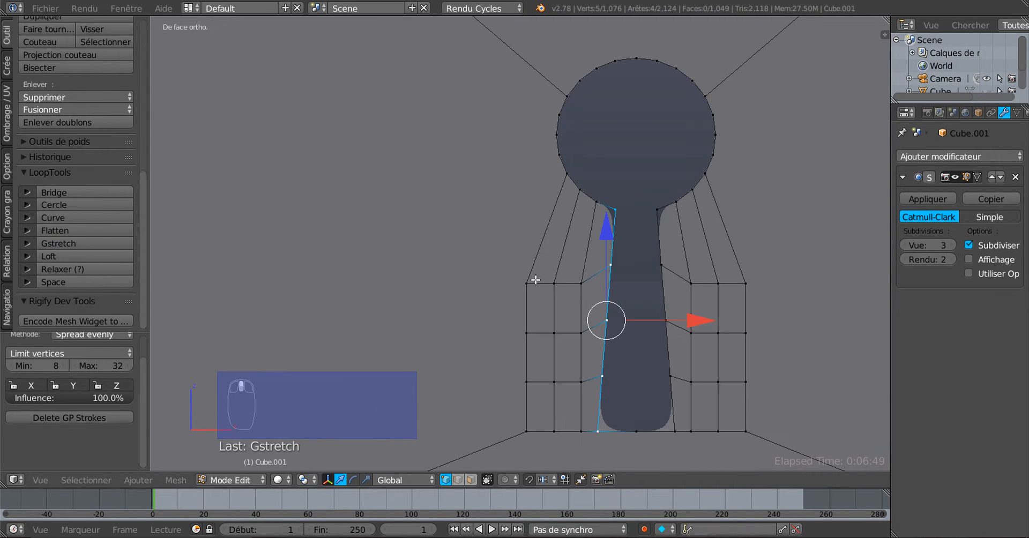
pyautogui.rightClick(527, 282)
pyautogui.keyDown('shift'); pyautogui.rightClick(554, 282); pyautogui.keyUp('shift')
pyautogui.keyDown('shift'); pyautogui.rightClick(580, 282); pyautogui.keyUp('shift')
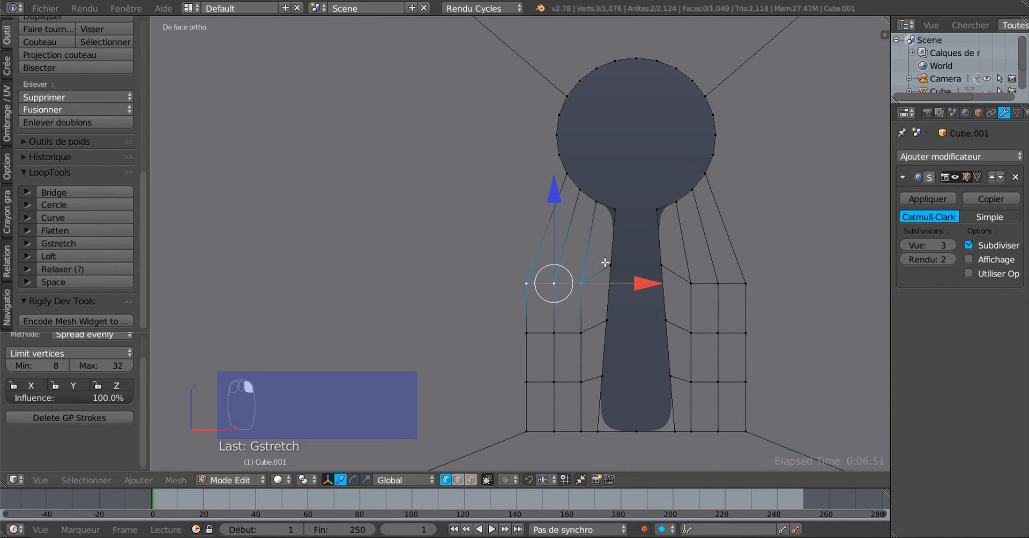
pyautogui.keyDown('shift'); pyautogui.rightClick(607, 263); pyautogui.keyUp('shift')
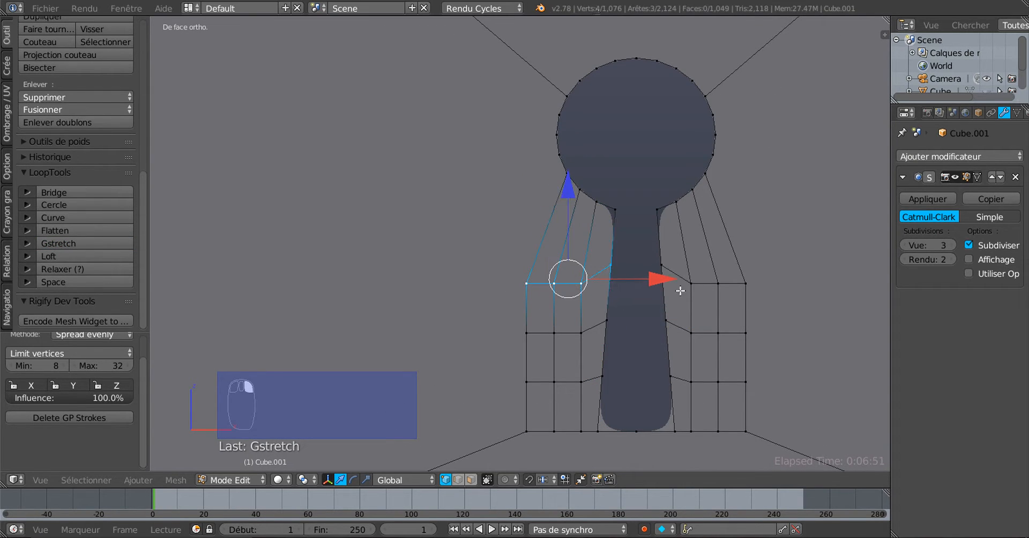